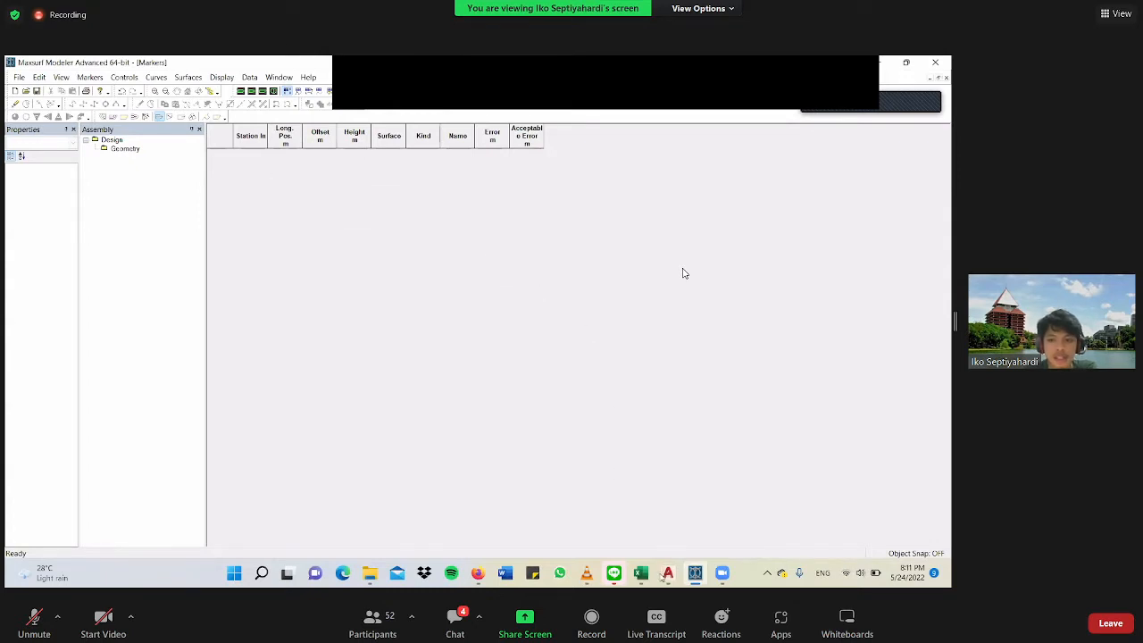
Switch to the Excel workbook and examine the Section, L.Post, Offset and Height WL blocks below the offset table.
mouse_move(643, 582)
key(alt+Tab)
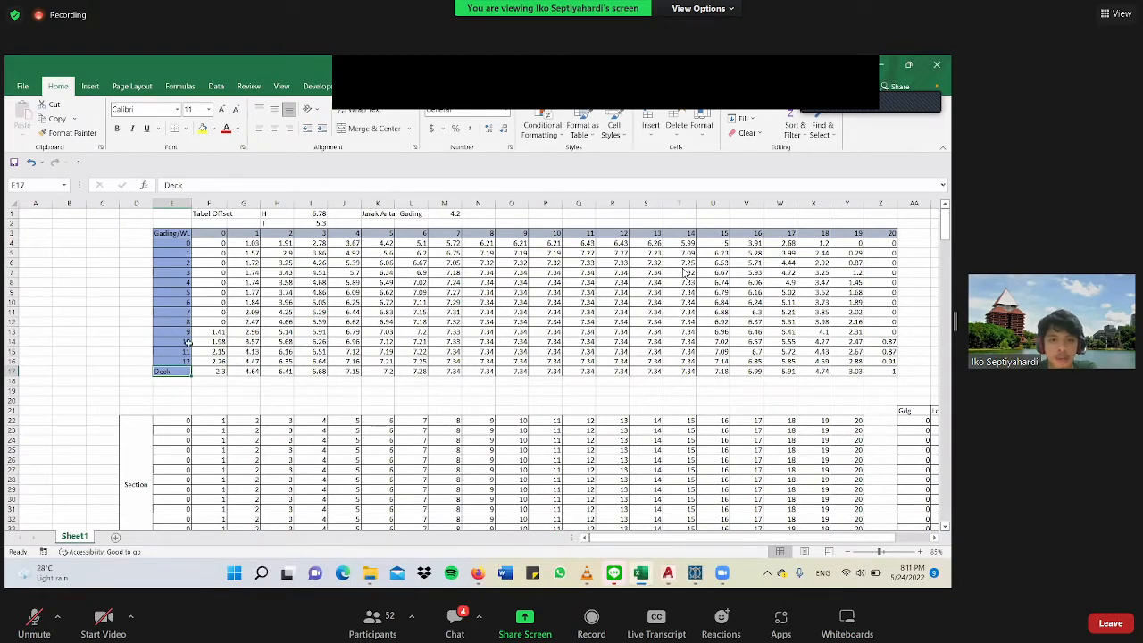
scroll(188, 342, down, 3)
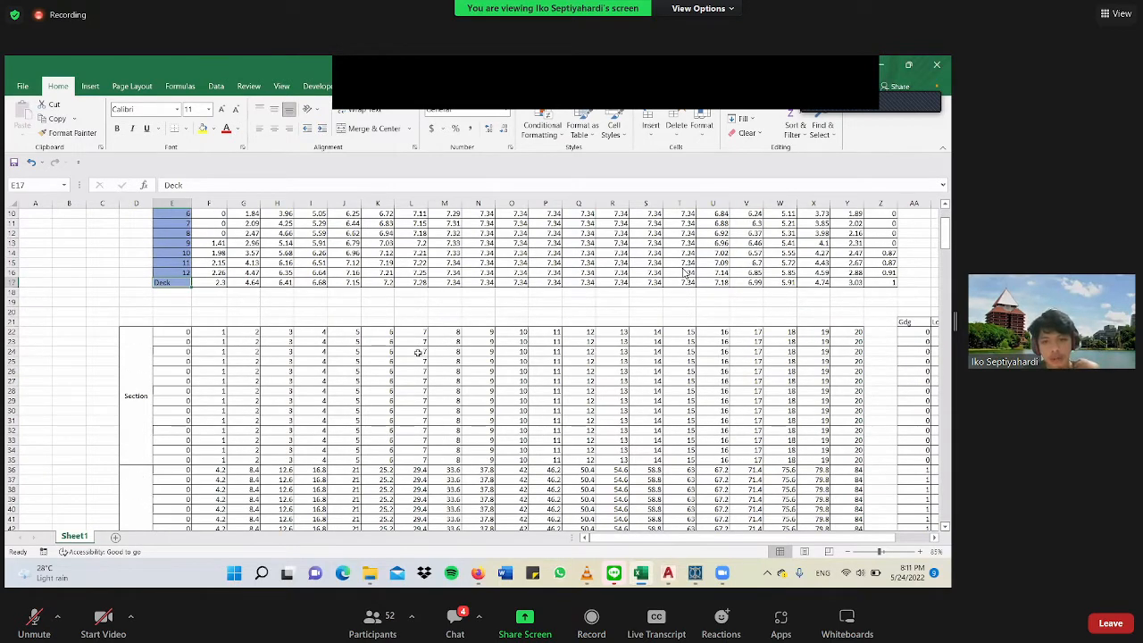
click(694, 572)
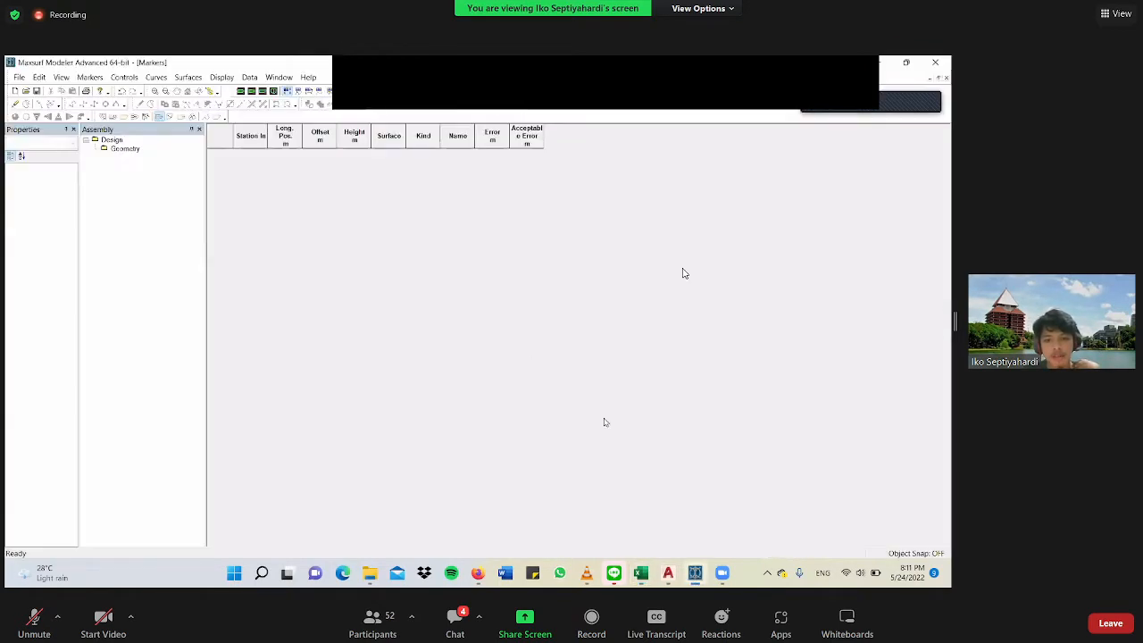
click(640, 572)
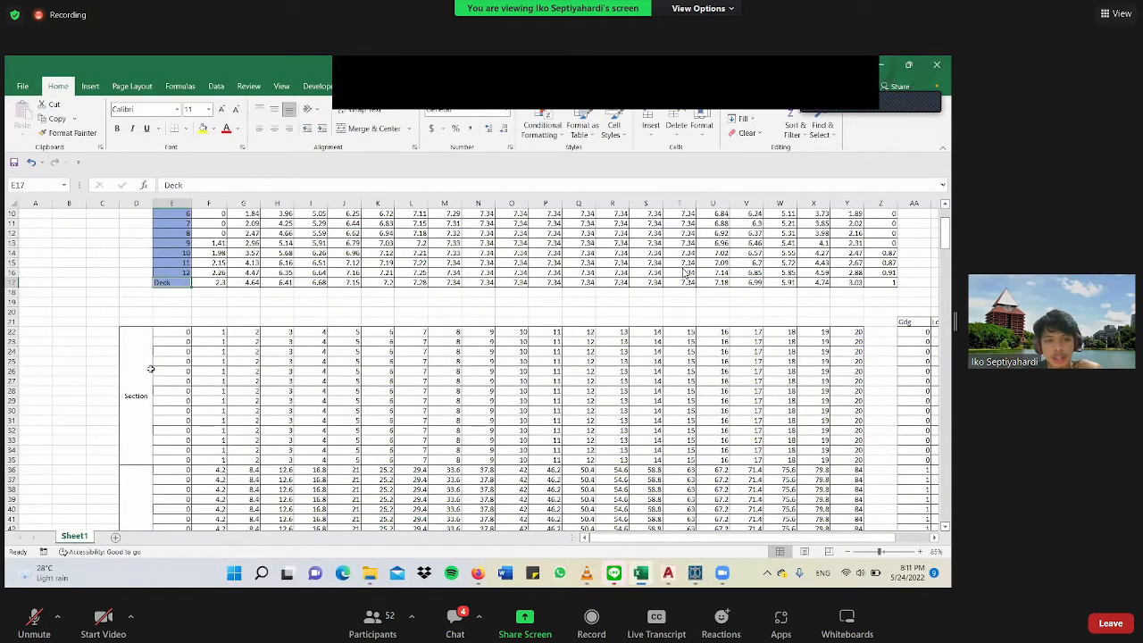
click(180, 371)
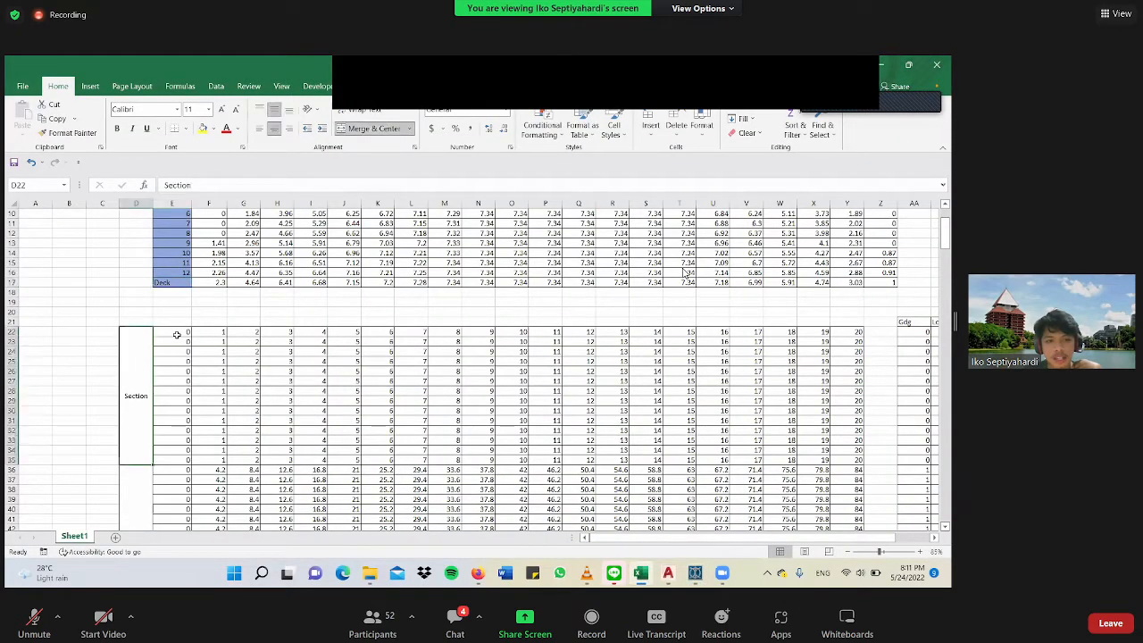
click(182, 379)
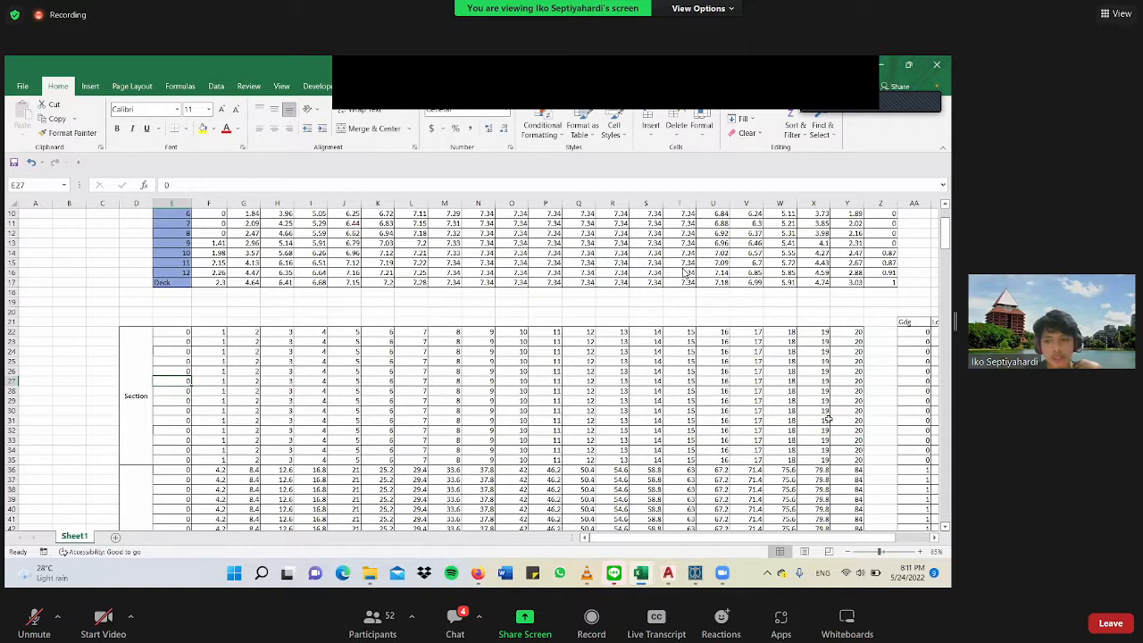
scroll(396, 360, down, 1)
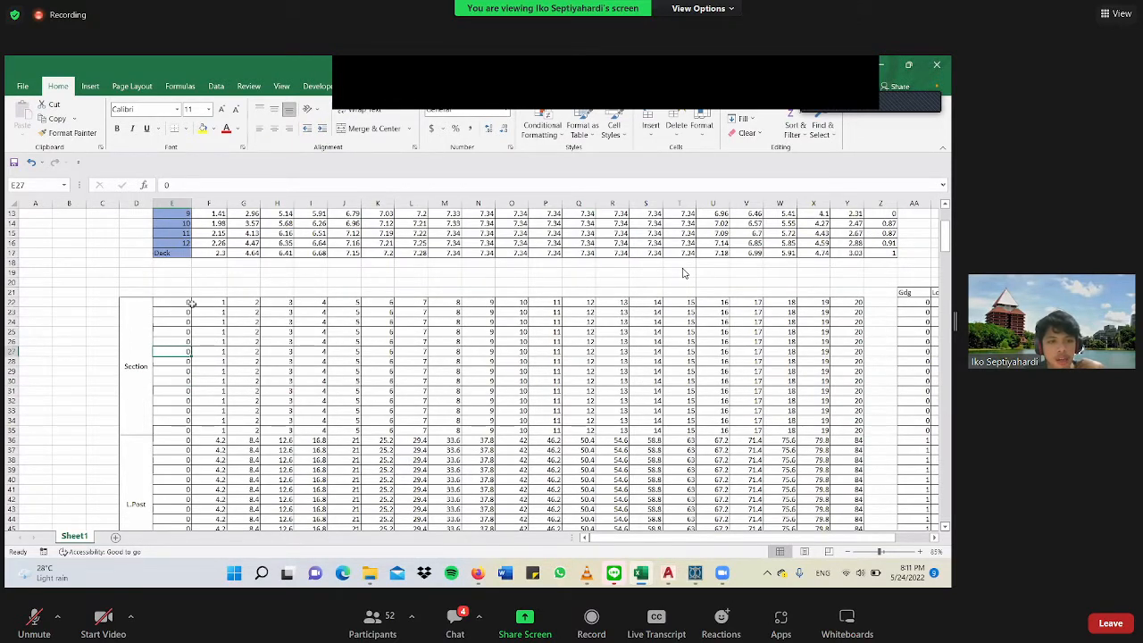
click(190, 303)
click(222, 306)
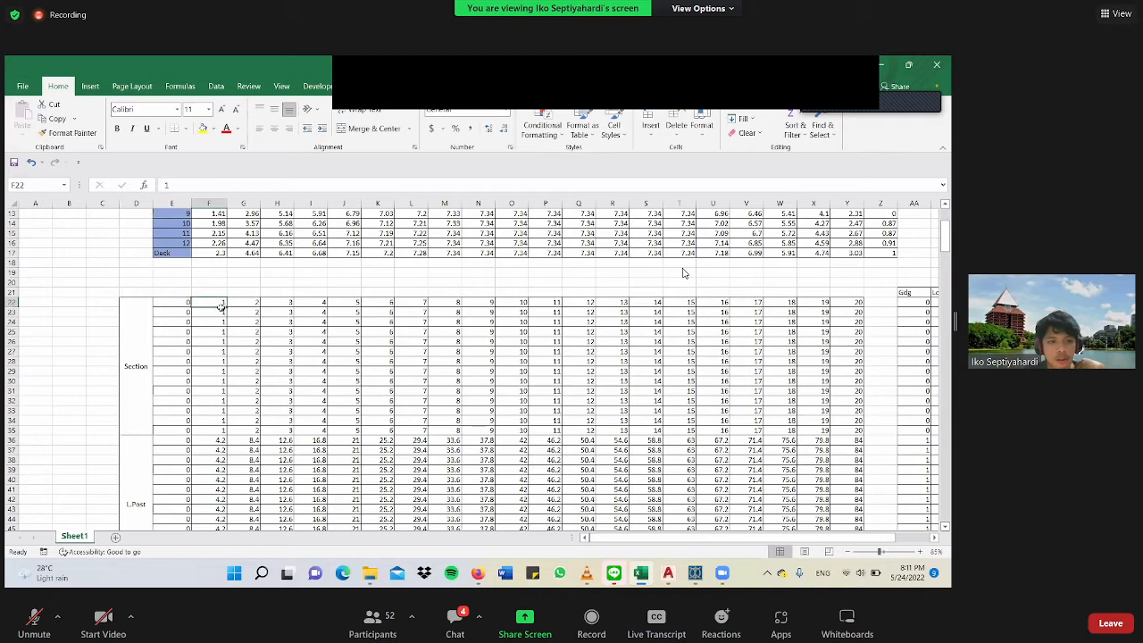
scroll(221, 306, down, 1)
scroll(218, 309, down, 2)
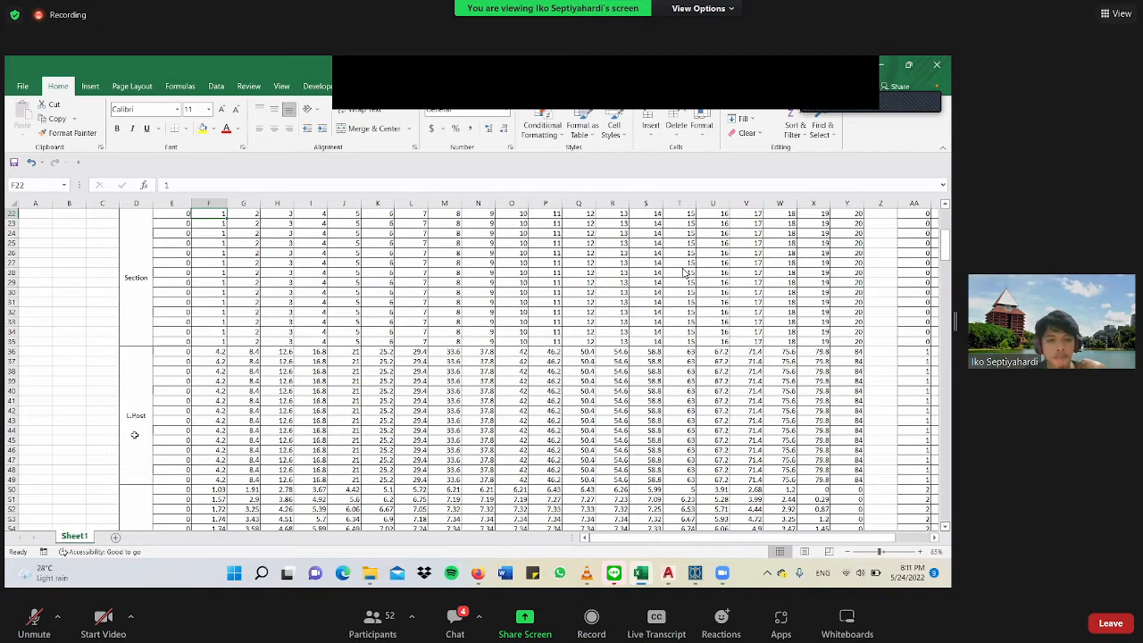
scroll(134, 436, down, 8)
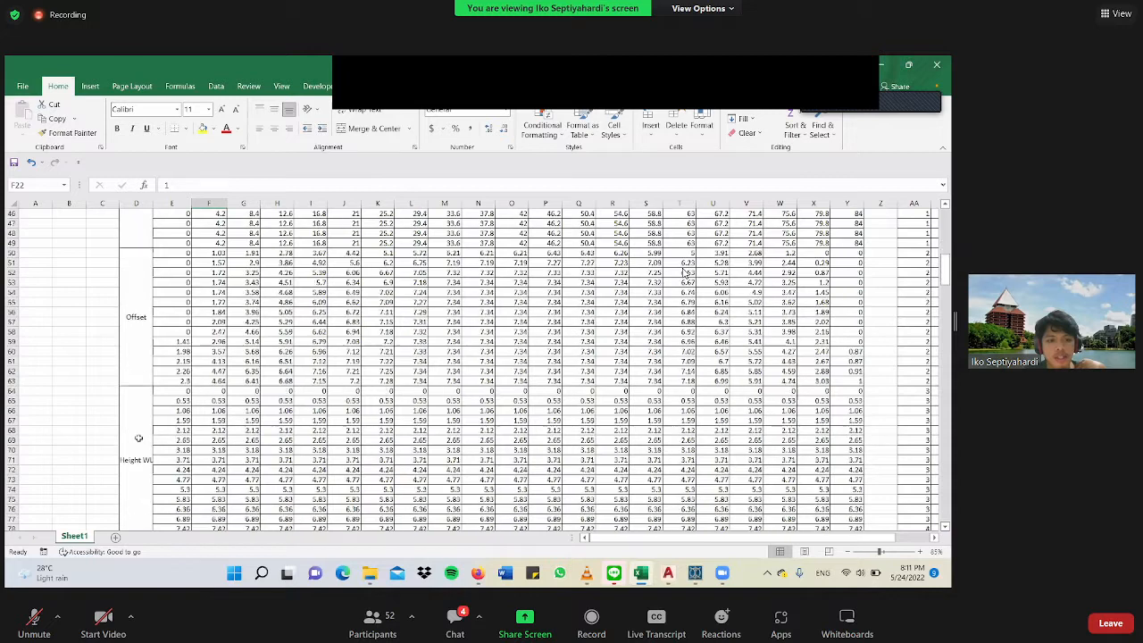
scroll(136, 435, down, 1)
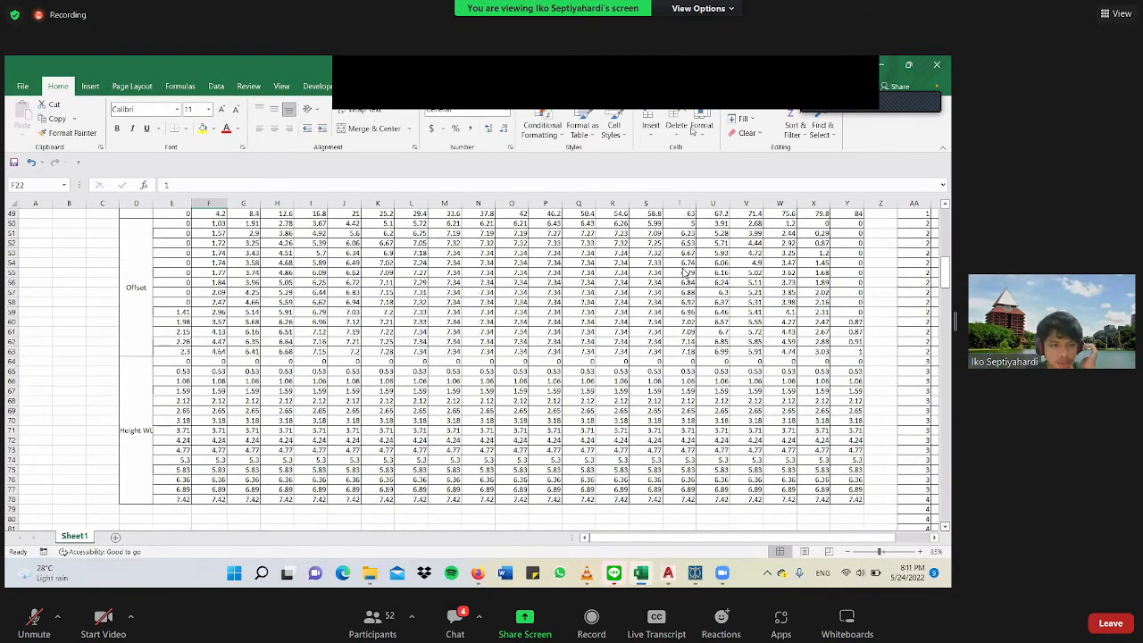
Examine the station 0 entries of the Section block, going down column E from row 22 to row 35.
scroll(134, 432, up, 2)
scroll(199, 320, up, 4)
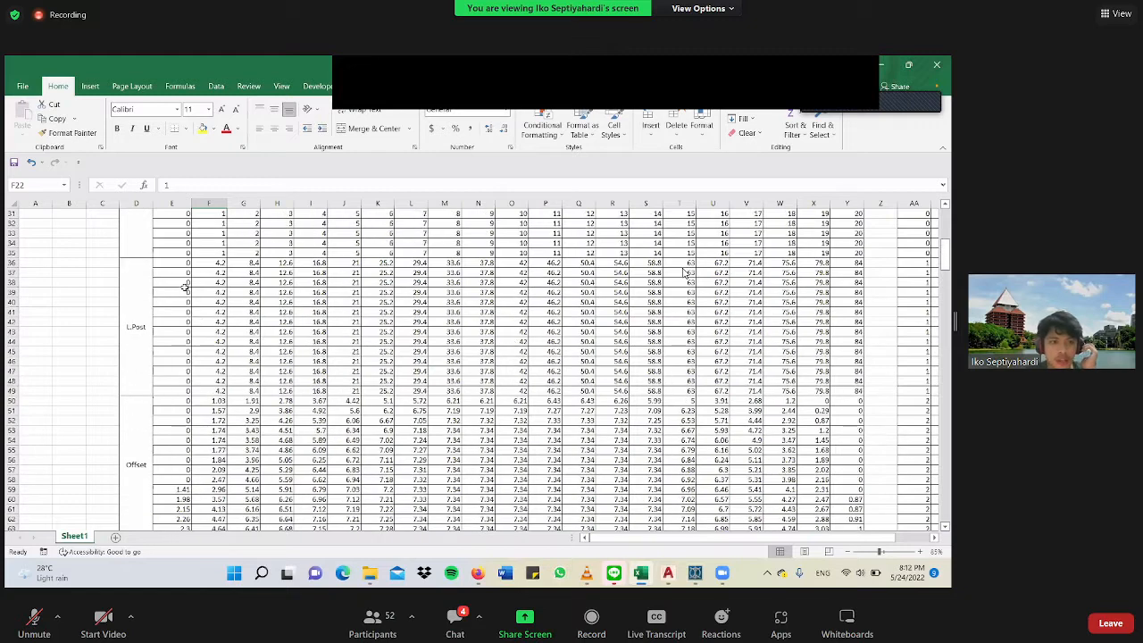
scroll(182, 283, up, 3)
scroll(182, 284, up, 2)
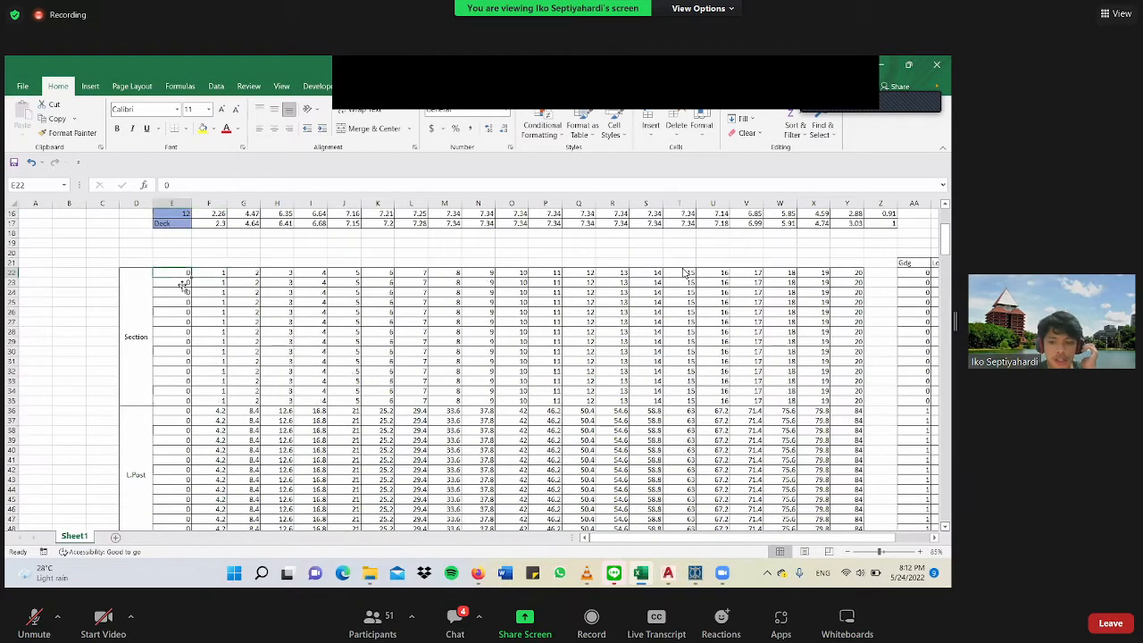
click(182, 287)
key(Down)
key(Down)
key(Down)
key(Down)
key(Down)
key(Down)
key(Down)
key(Down)
key(Down)
key(Down)
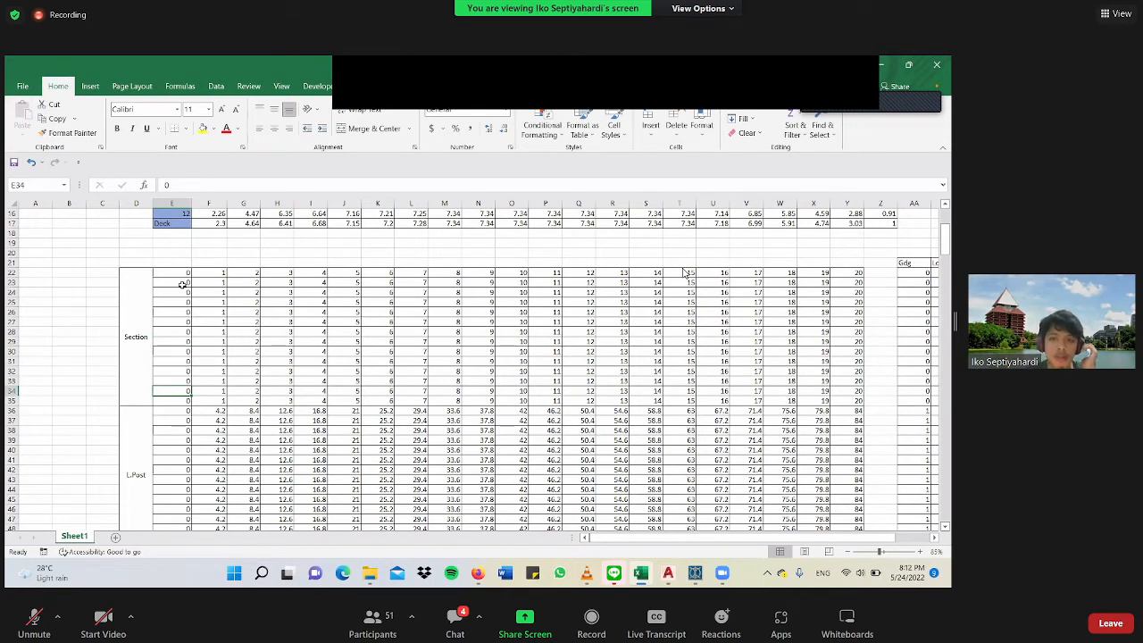
key(Up)
key(Up)
key(Down)
key(Up)
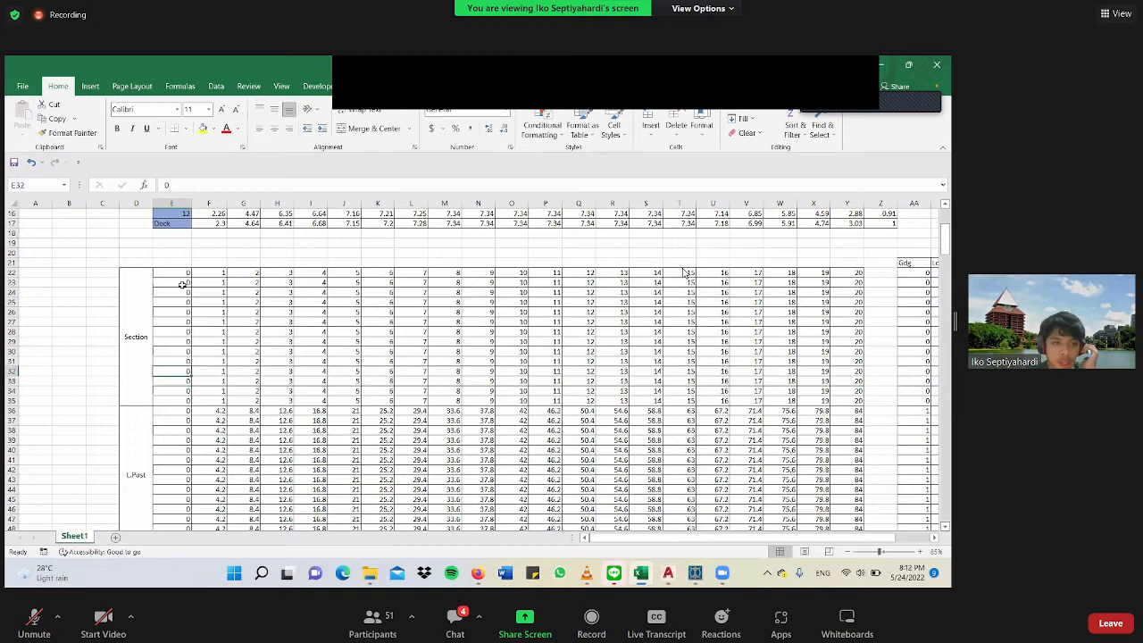
click(182, 287)
key(Up)
key(Up)
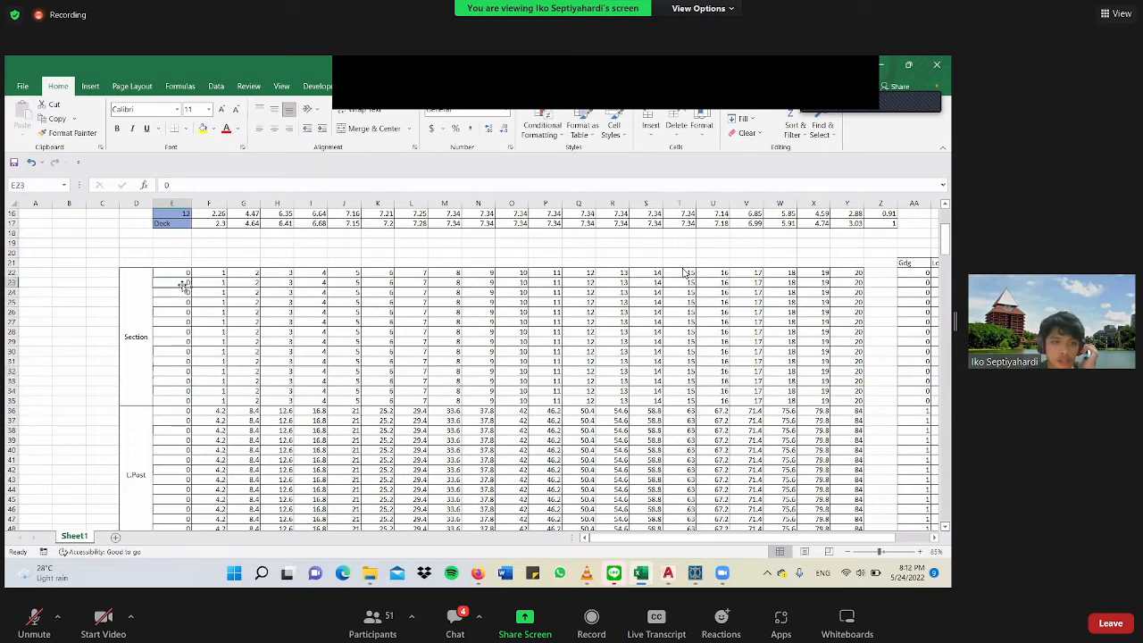
key(Down)
key(Down)
key(Down)
key(Down)
key(Down)
key(Down)
key(Down)
key(Down)
key(Down)
key(Down)
key(Down)
key(Down)
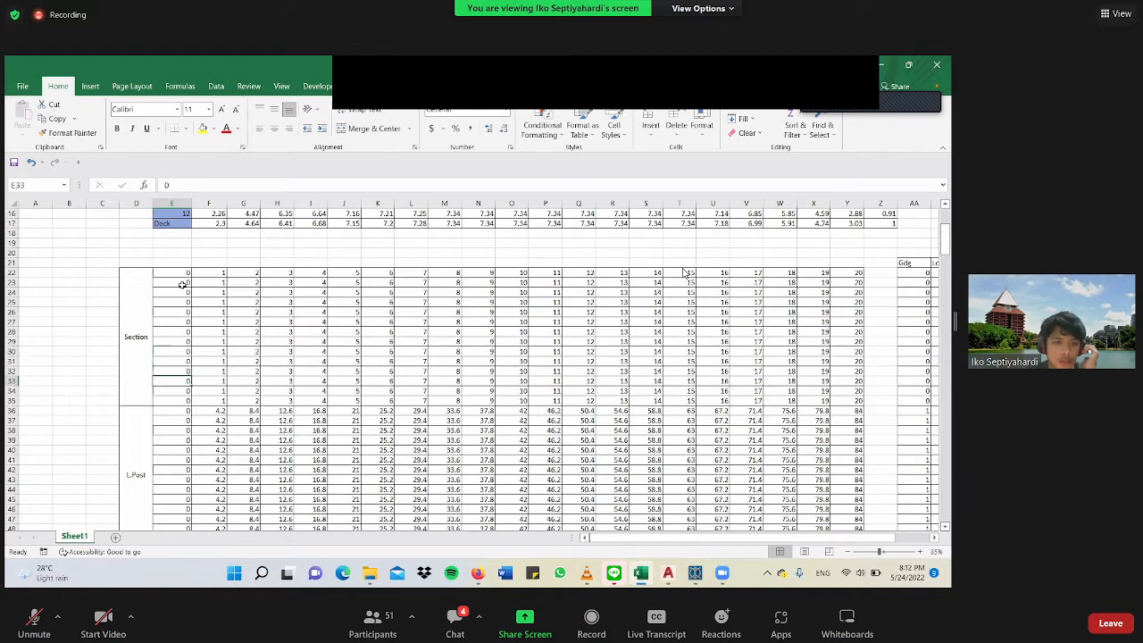
key(Down)
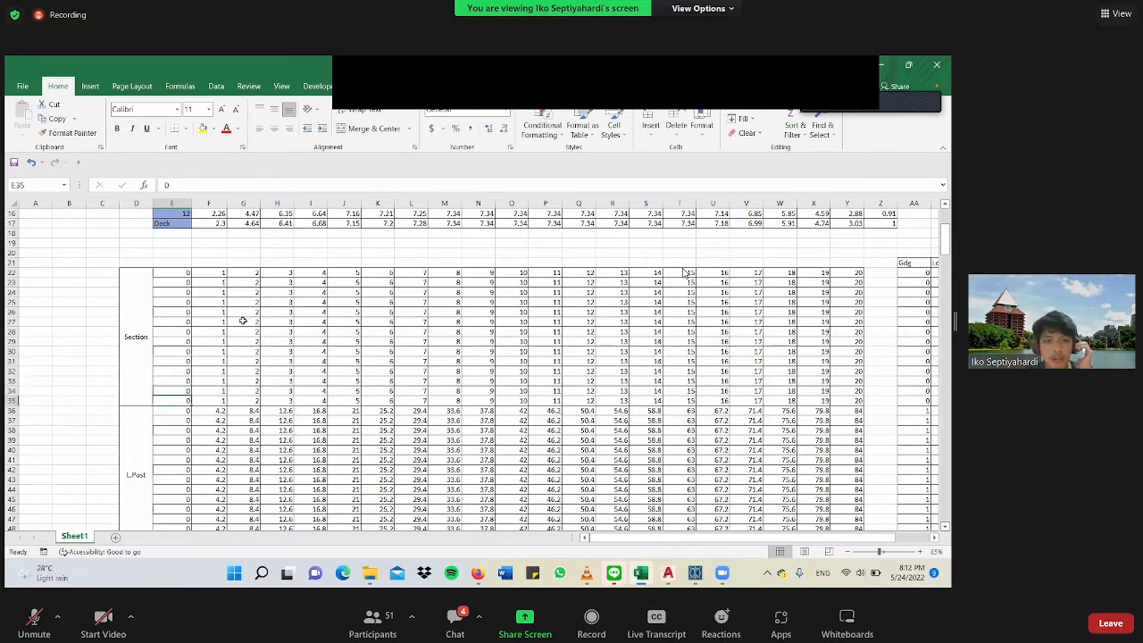
Check the formula in the L.Post block at cell I39, in the station 4 column.
scroll(239, 321, down, 1)
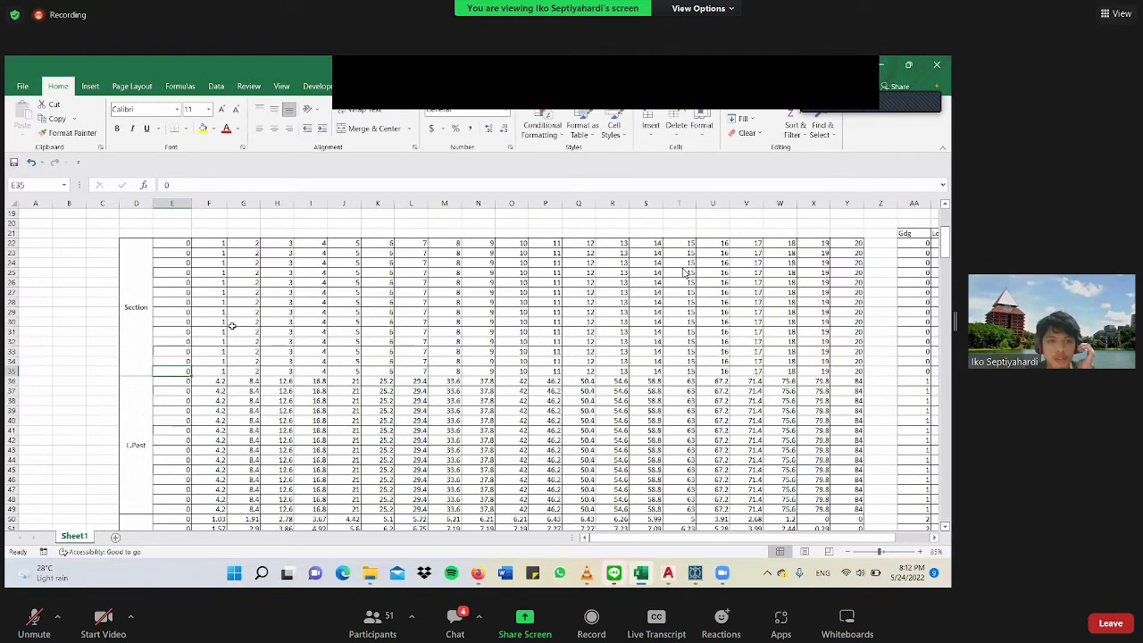
scroll(234, 326, down, 2)
scroll(188, 323, up, 2)
click(310, 411)
Examine the compiled Gdg, Long Post, Offset and Height WL list in columns AA to AD, from station 0 through station 20.
drag(614, 540, 935, 541)
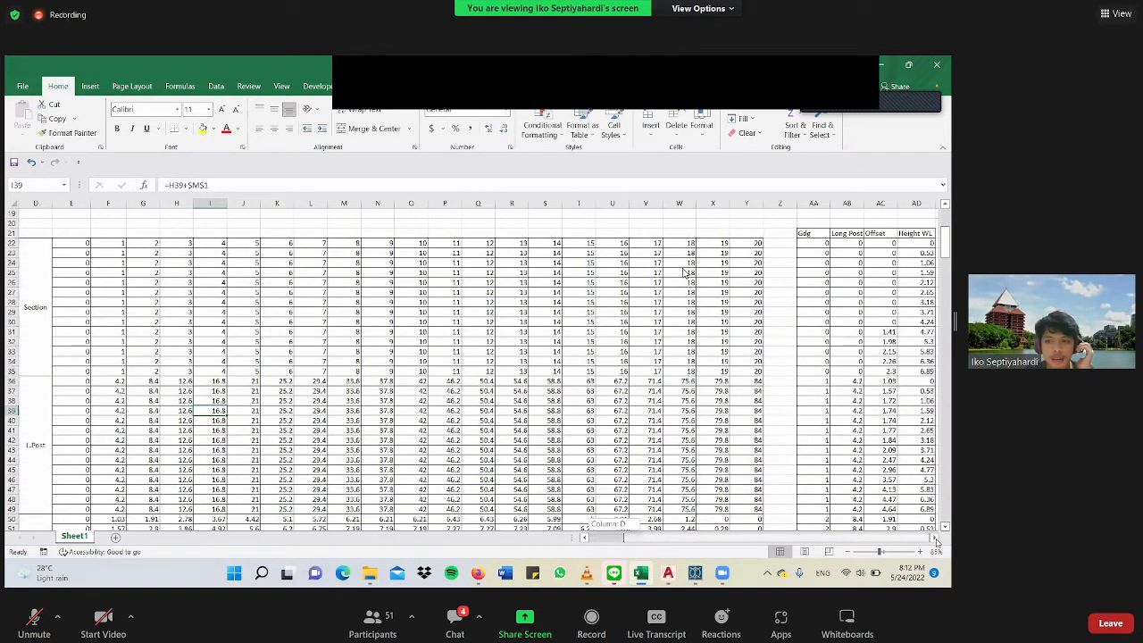
click(935, 540)
click(935, 540)
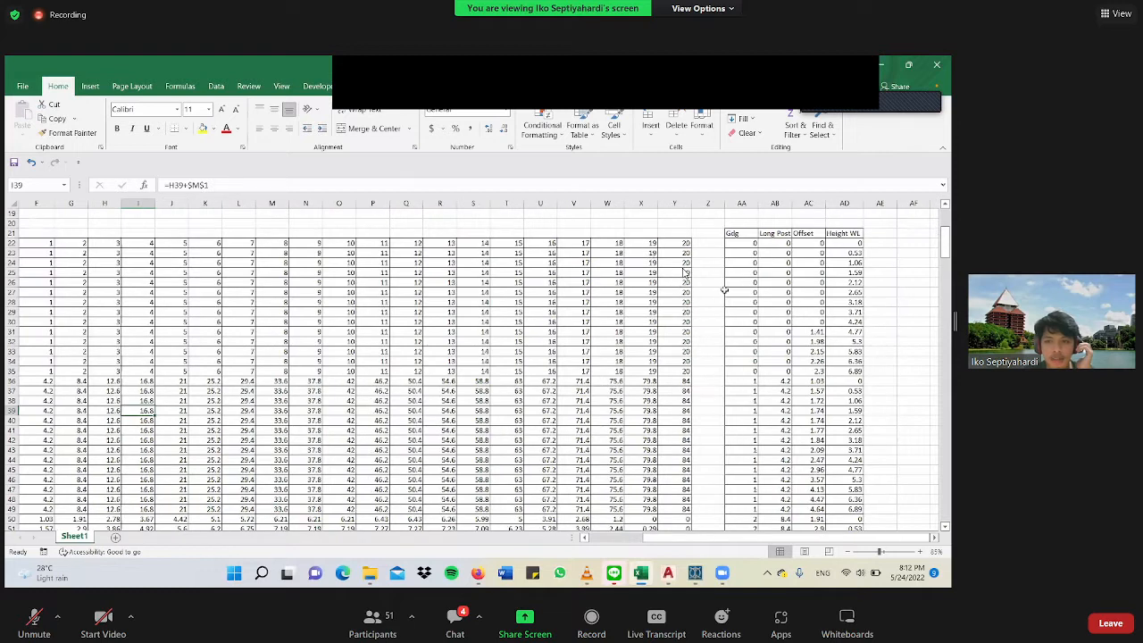
scroll(714, 272, right, 3)
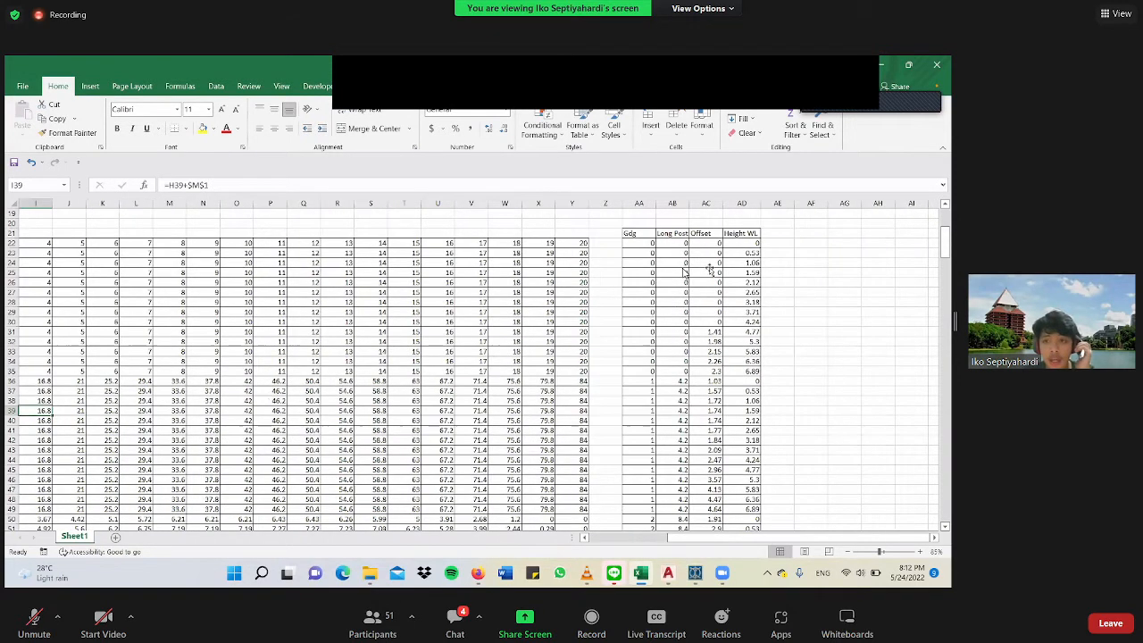
click(709, 269)
scroll(649, 282, down, 4)
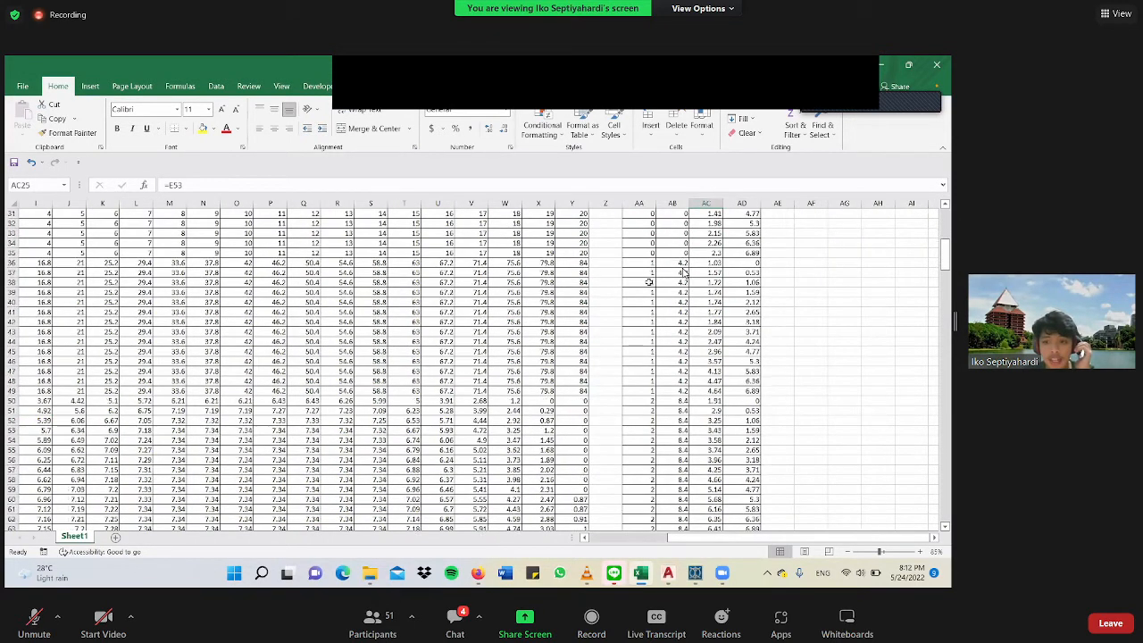
scroll(649, 282, down, 4)
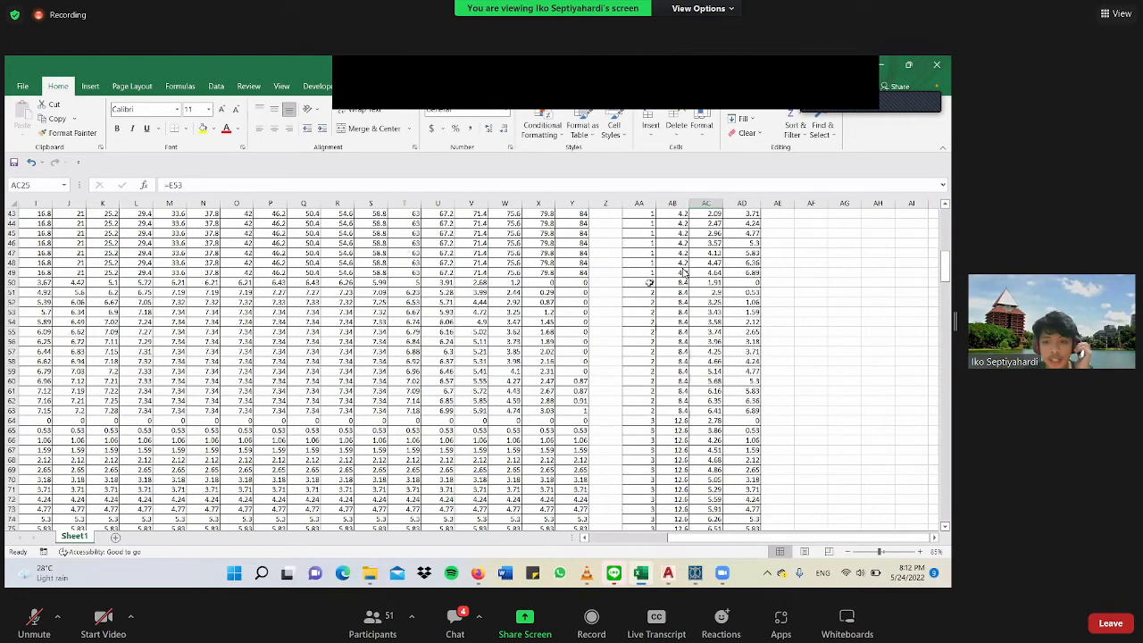
scroll(649, 283, down, 3)
scroll(649, 282, down, 6)
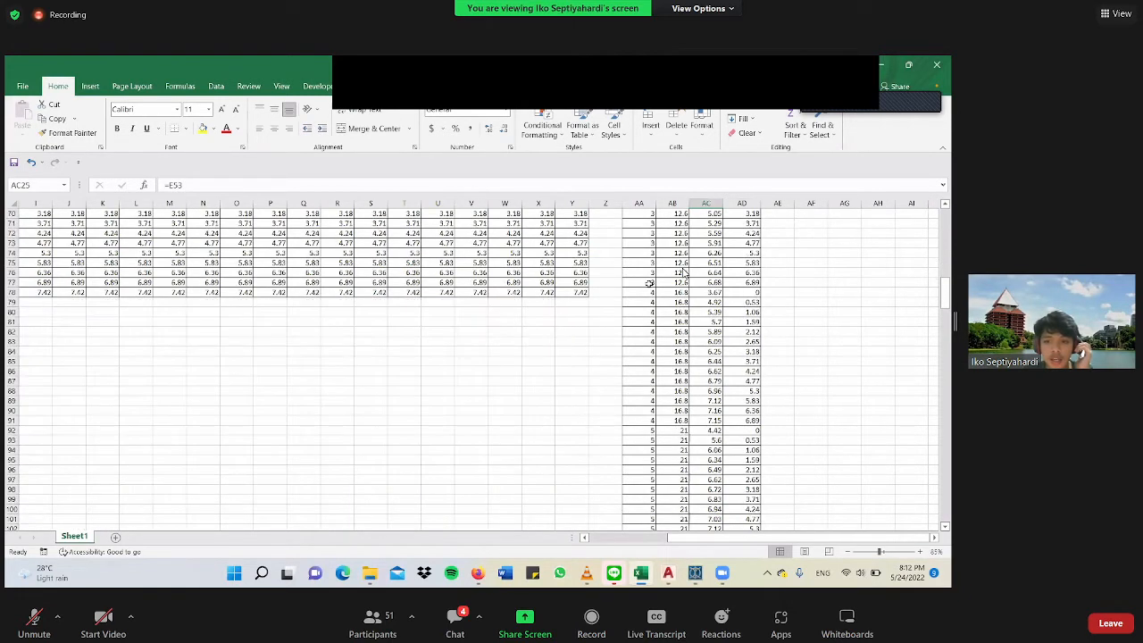
scroll(649, 282, down, 16)
scroll(649, 282, down, 20)
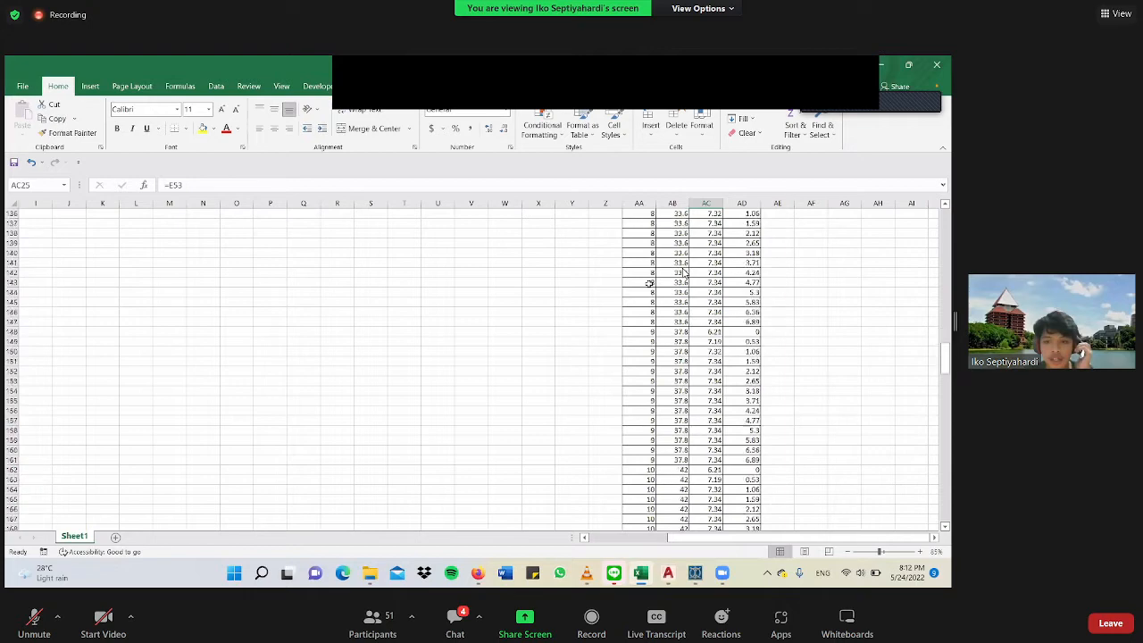
scroll(693, 331, down, 10)
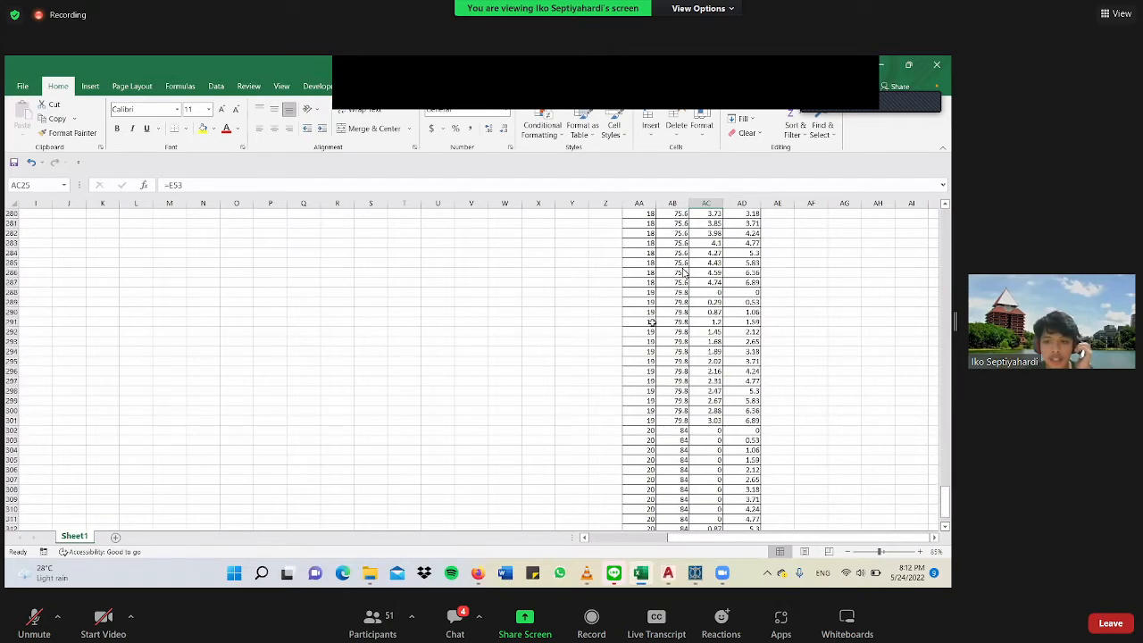
drag(944, 507, 947, 228)
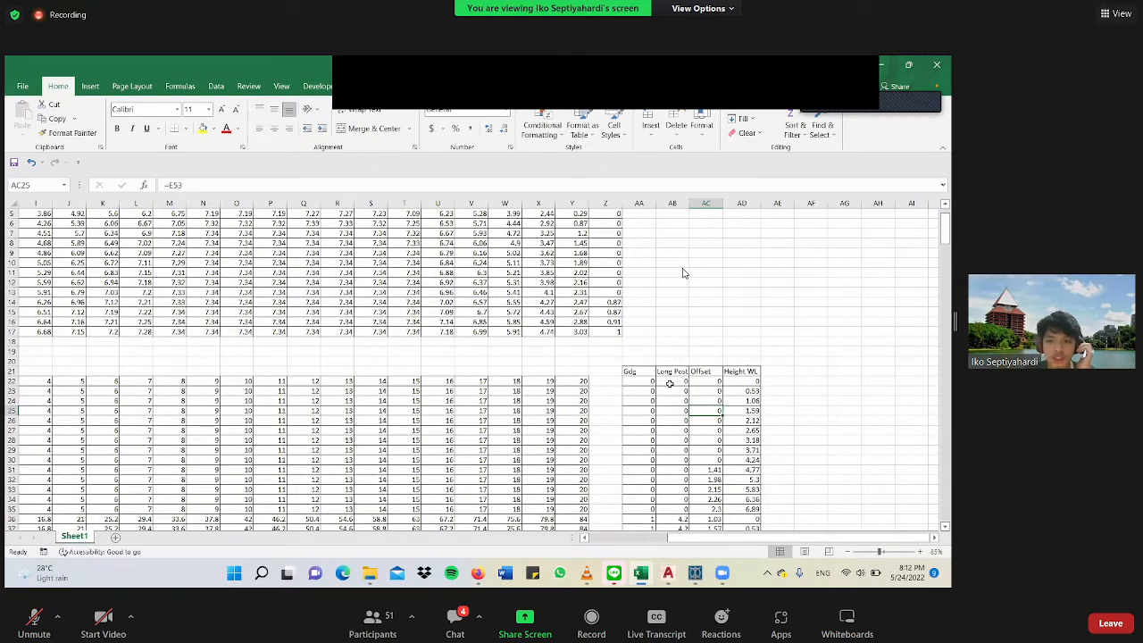
Inspect the cell references in rows 22 and 23 of the Gdg, Long Post, Offset and Height WL list.
click(641, 382)
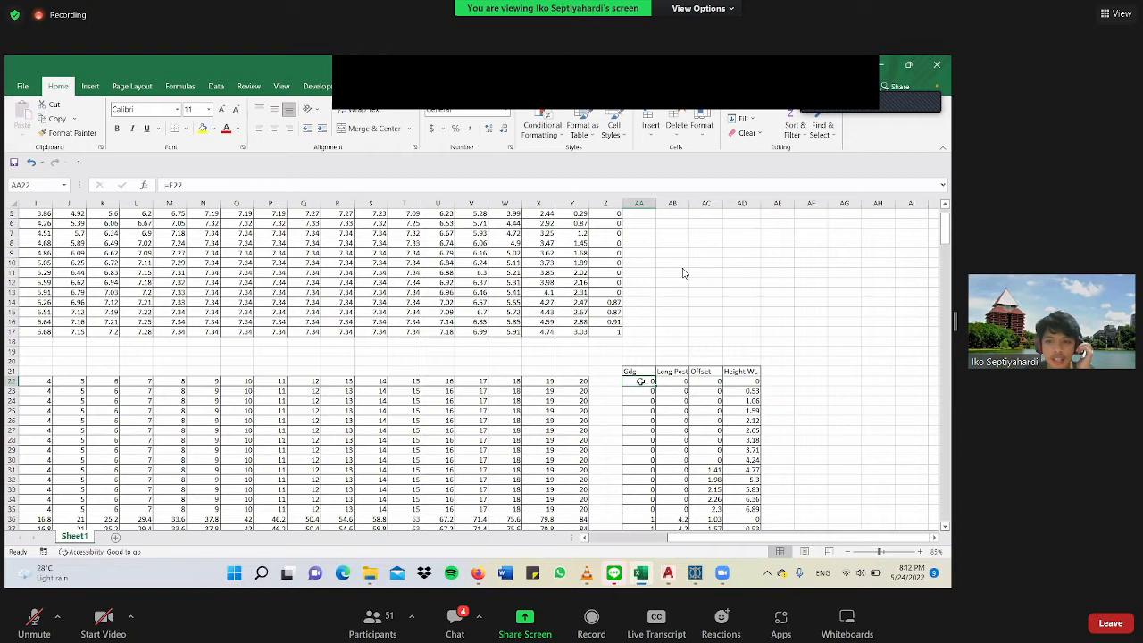
key(Right)
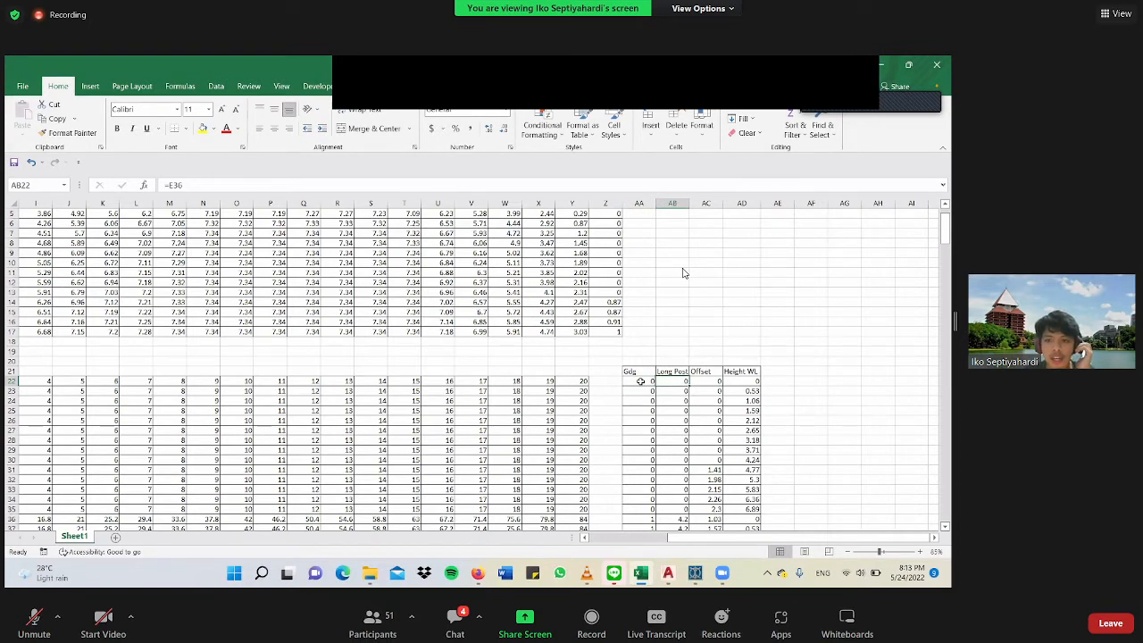
click(641, 382)
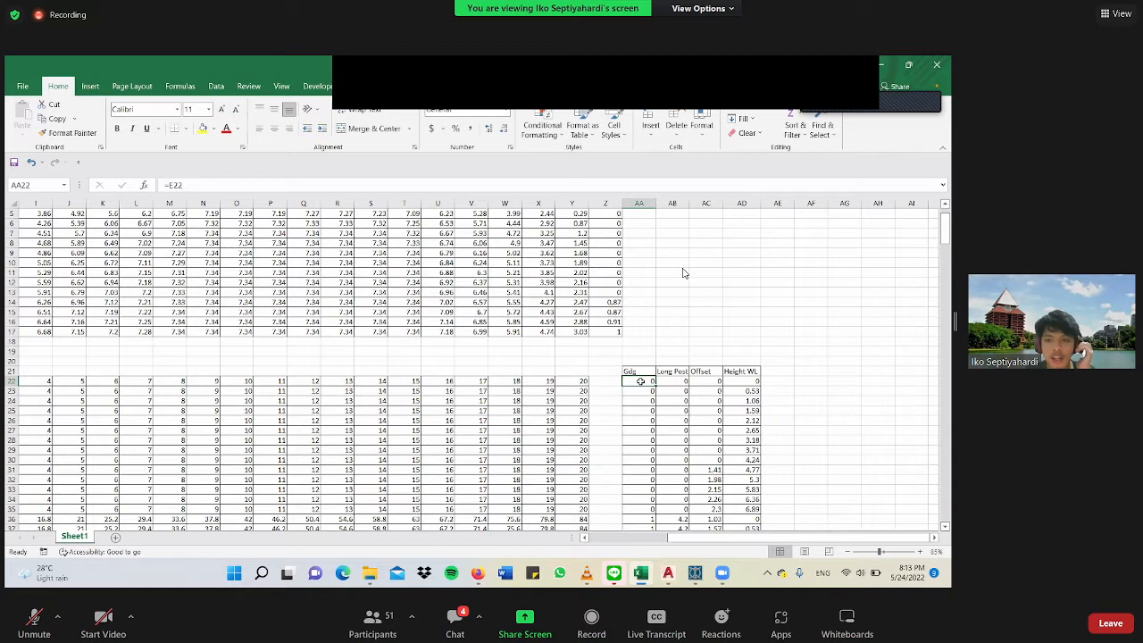
click(707, 381)
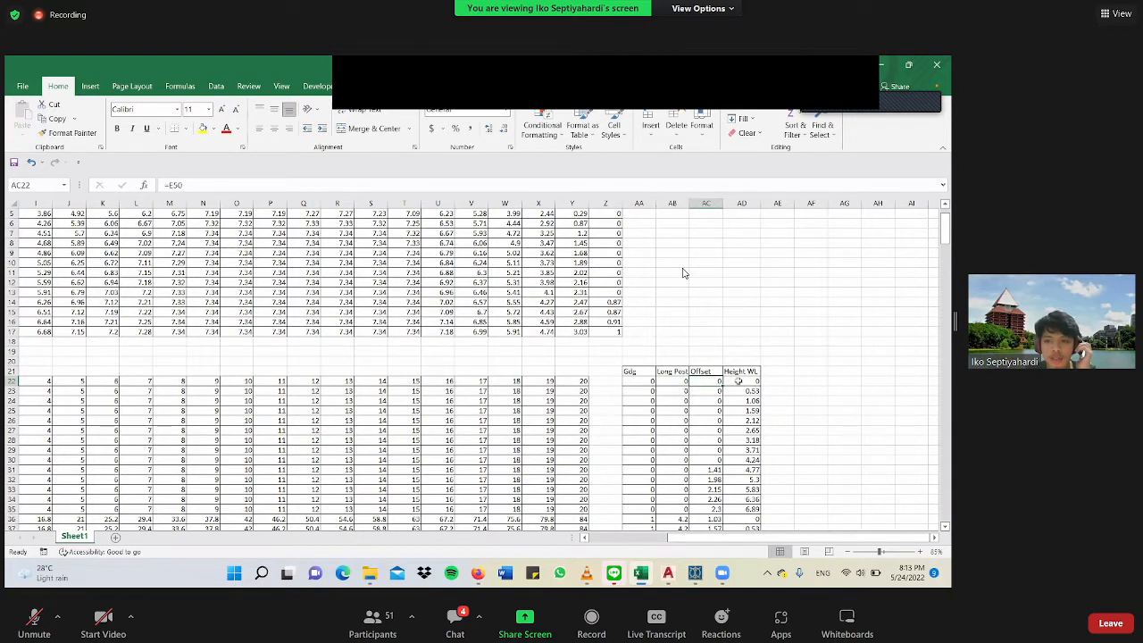
click(738, 381)
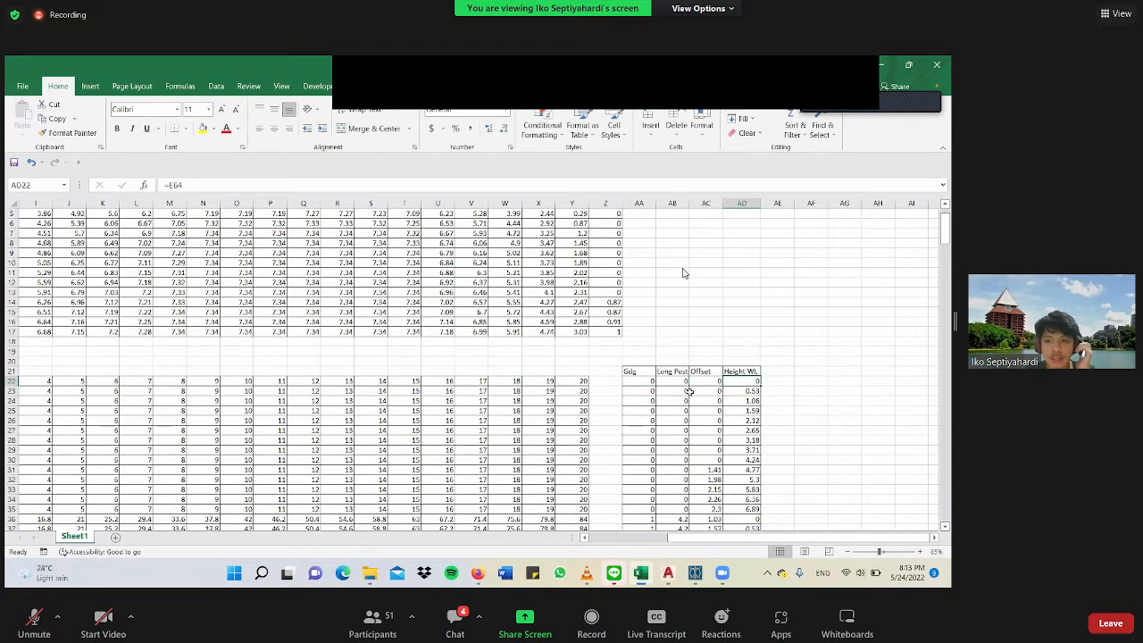
click(641, 391)
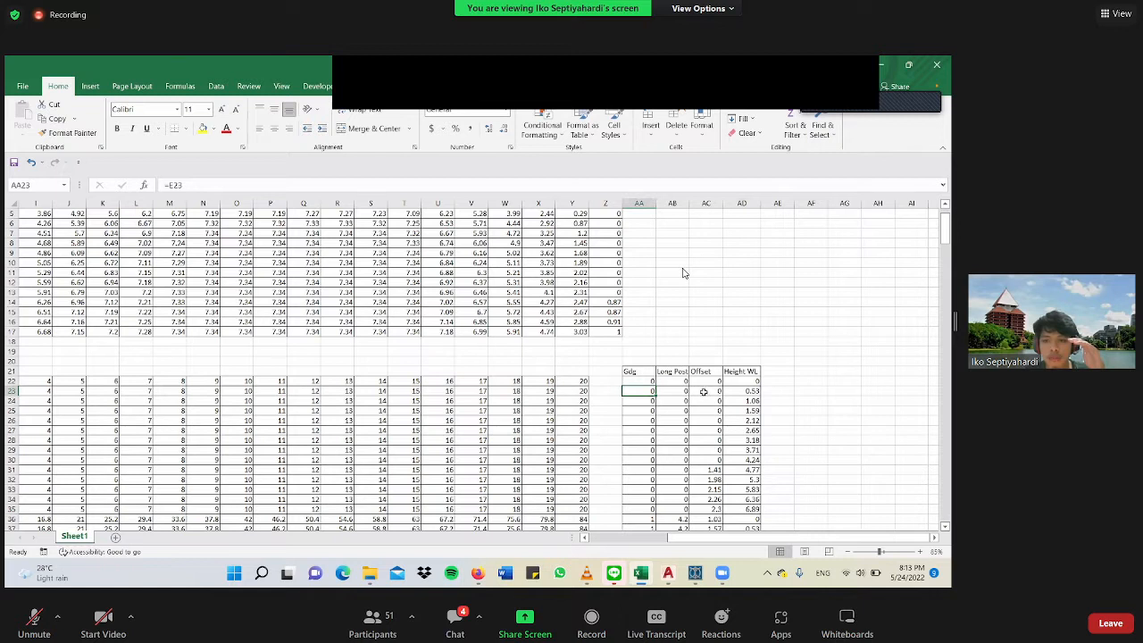
key(Right)
key(Right)
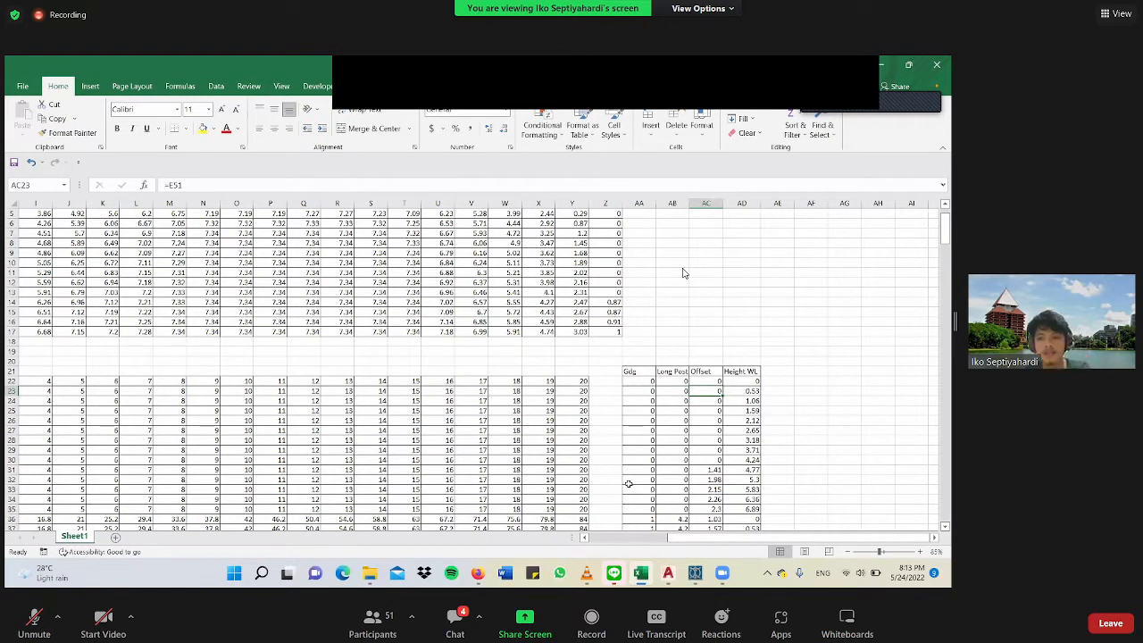
Check the height reference in cell AD23, and select both station 0 curve segments in AutoCAD's body plan.
key(Right)
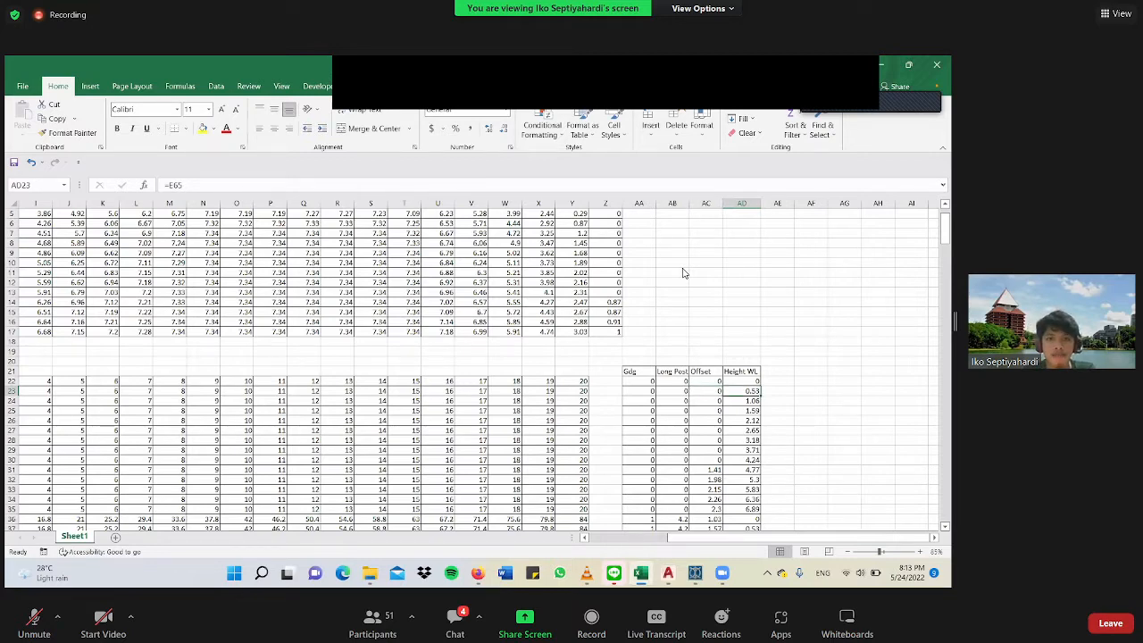
key(alt+Tab)
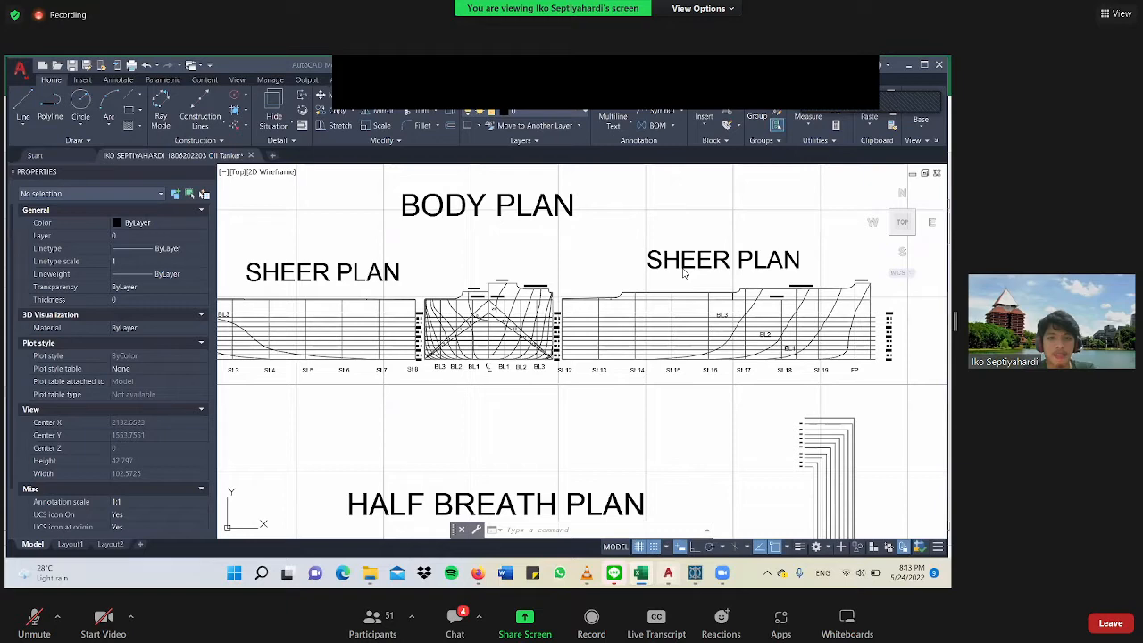
scroll(683, 272, up, 2)
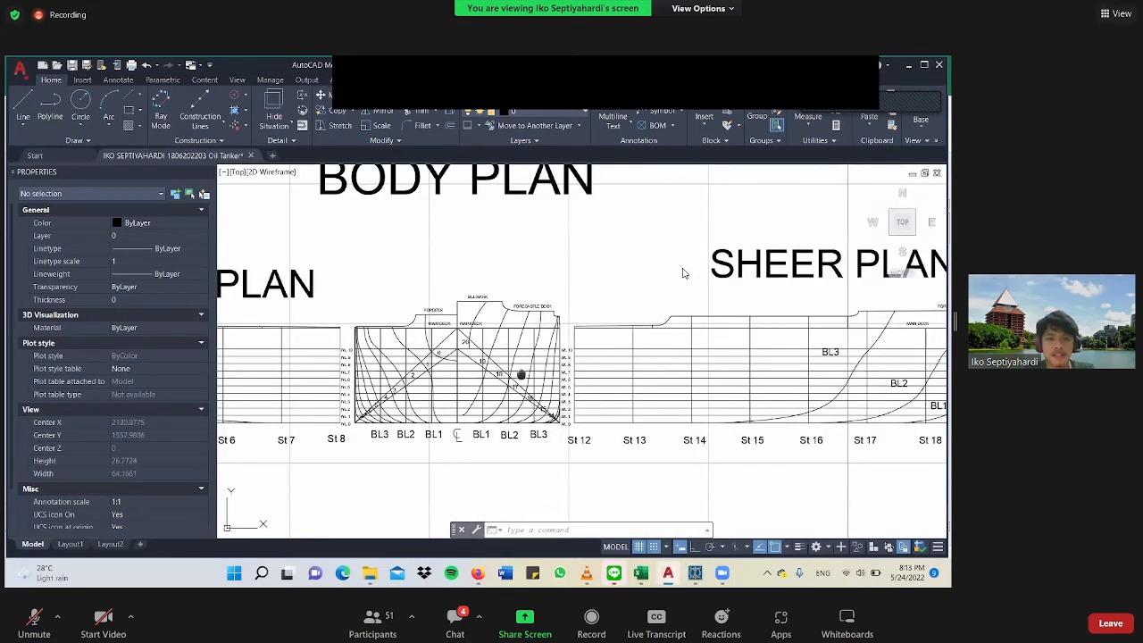
scroll(683, 272, up, 1)
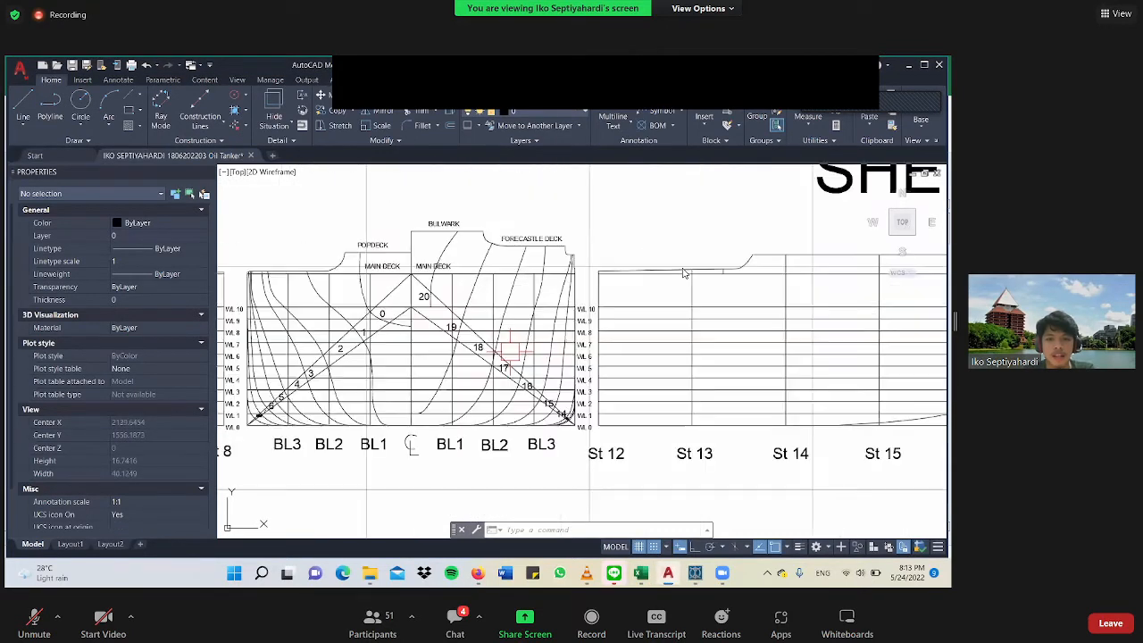
scroll(683, 272, up, 1)
middle_drag(510, 351, 594, 387)
click(449, 320)
click(490, 360)
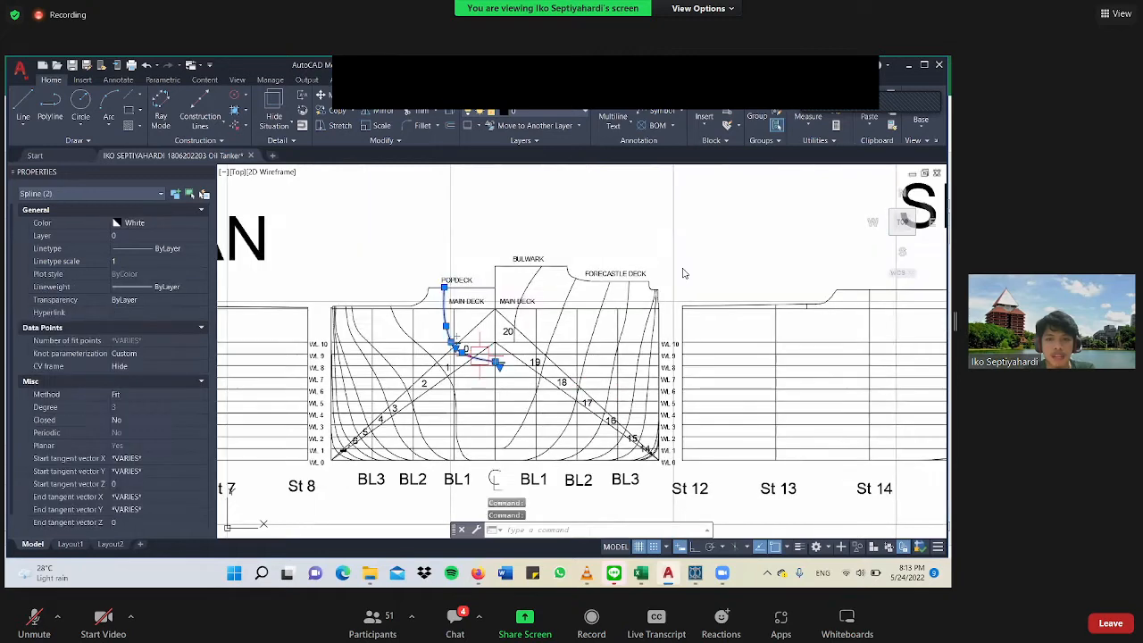
scroll(490, 357, up, 4)
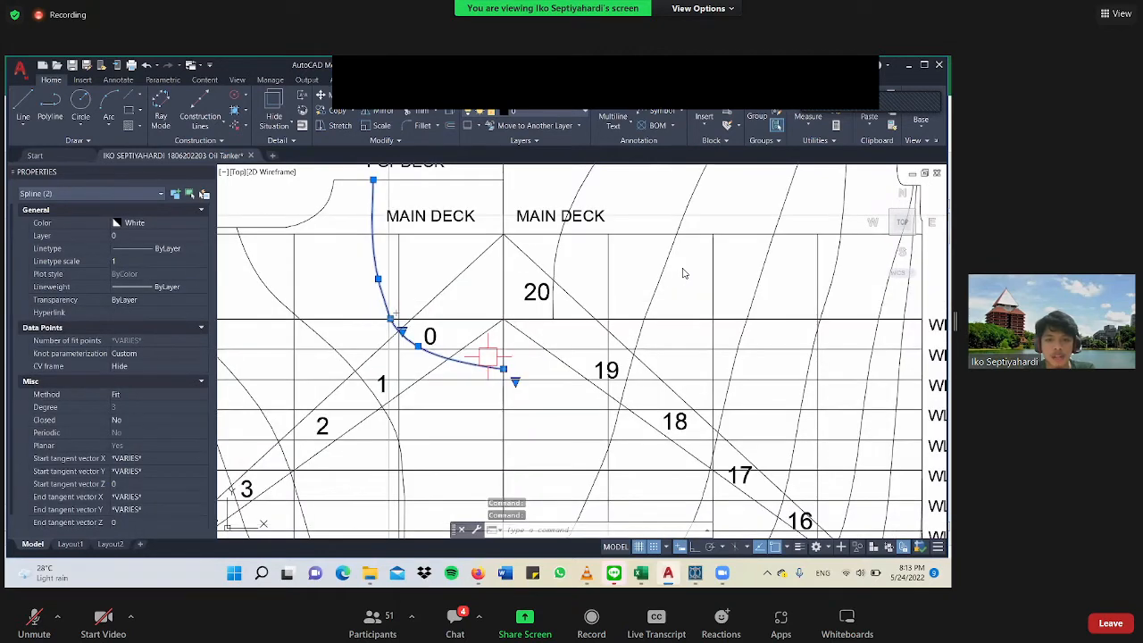
scroll(490, 360, down, 4)
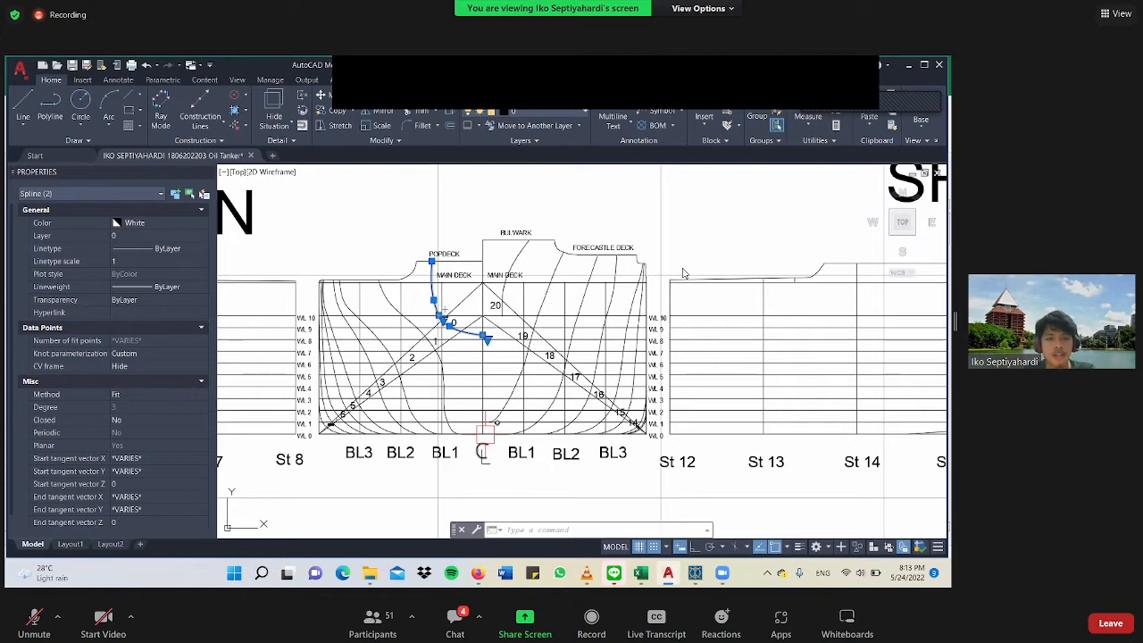
Add the vertical AP station line in the aft sheer plan to the selection and examine its location.
scroll(446, 406, down, 4)
scroll(322, 347, up, 6)
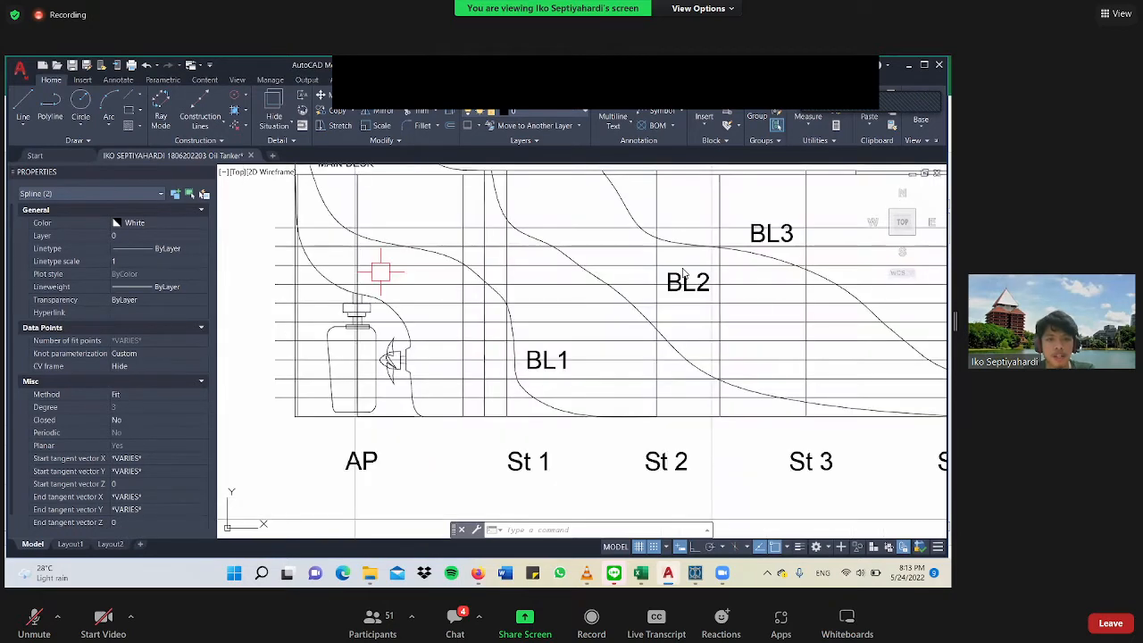
click(357, 416)
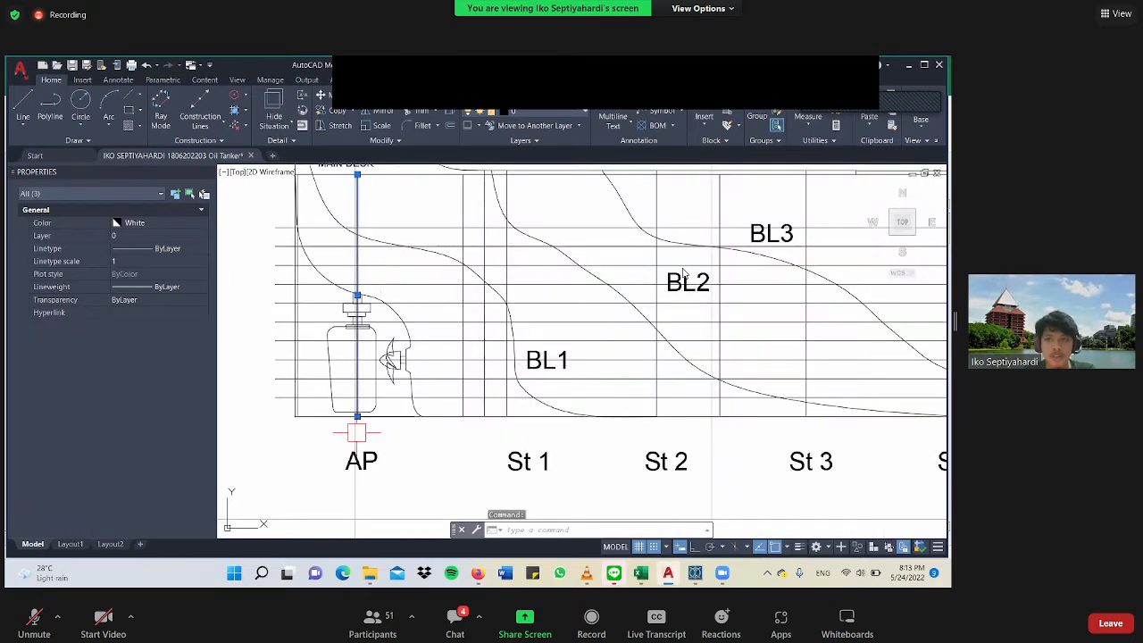
scroll(684, 272, down, 2)
middle_drag(357, 432, 304, 448)
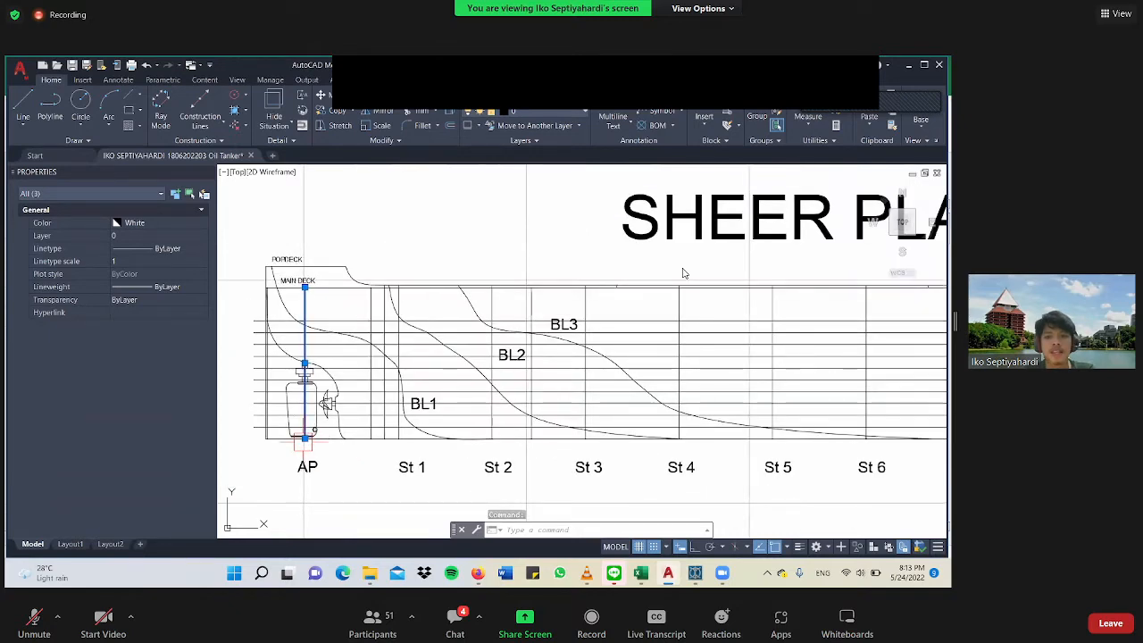
scroll(684, 272, down, 3)
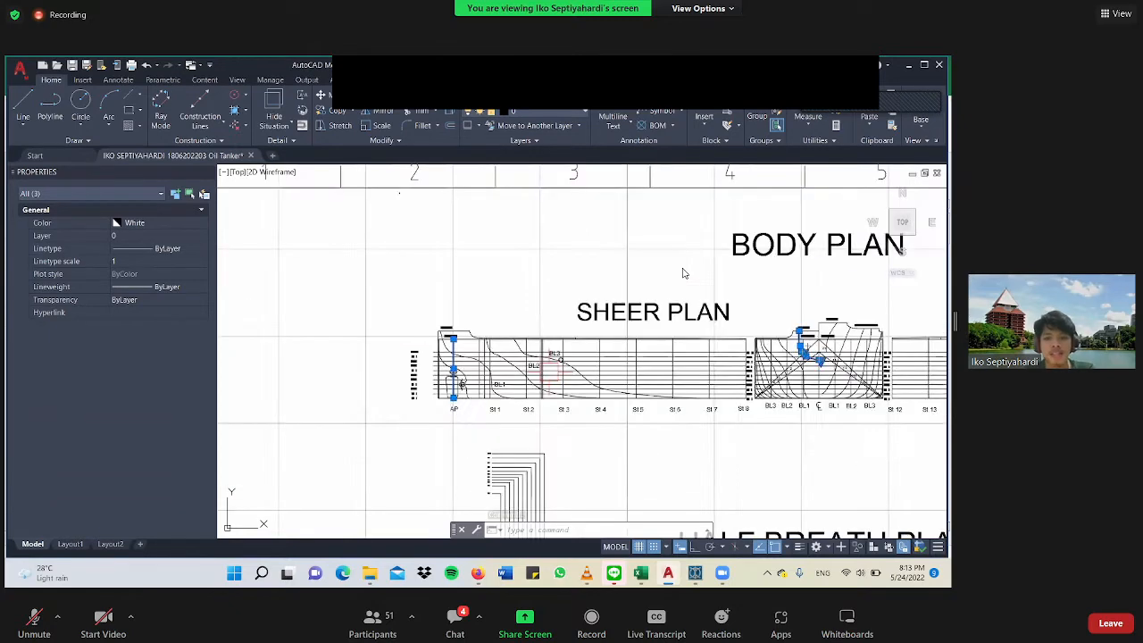
Examine the highlighted station 0 curve in the body plan against the centreline and baseline, and clear the selection.
scroll(684, 272, up, 2)
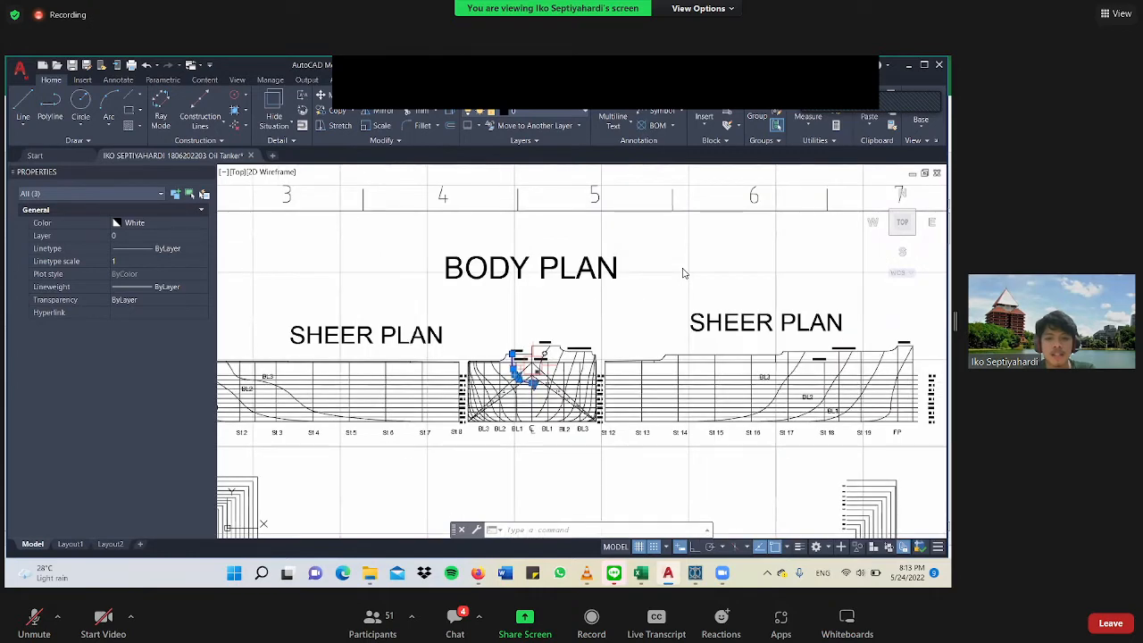
scroll(683, 272, up, 4)
scroll(684, 272, down, 3)
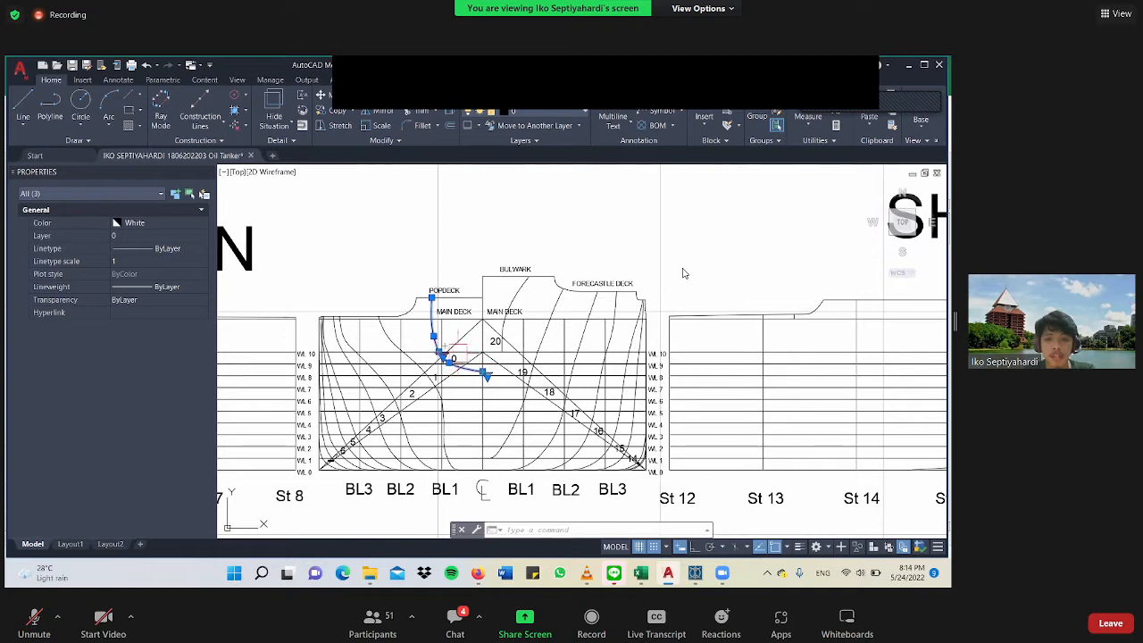
scroll(454, 350, up, 4)
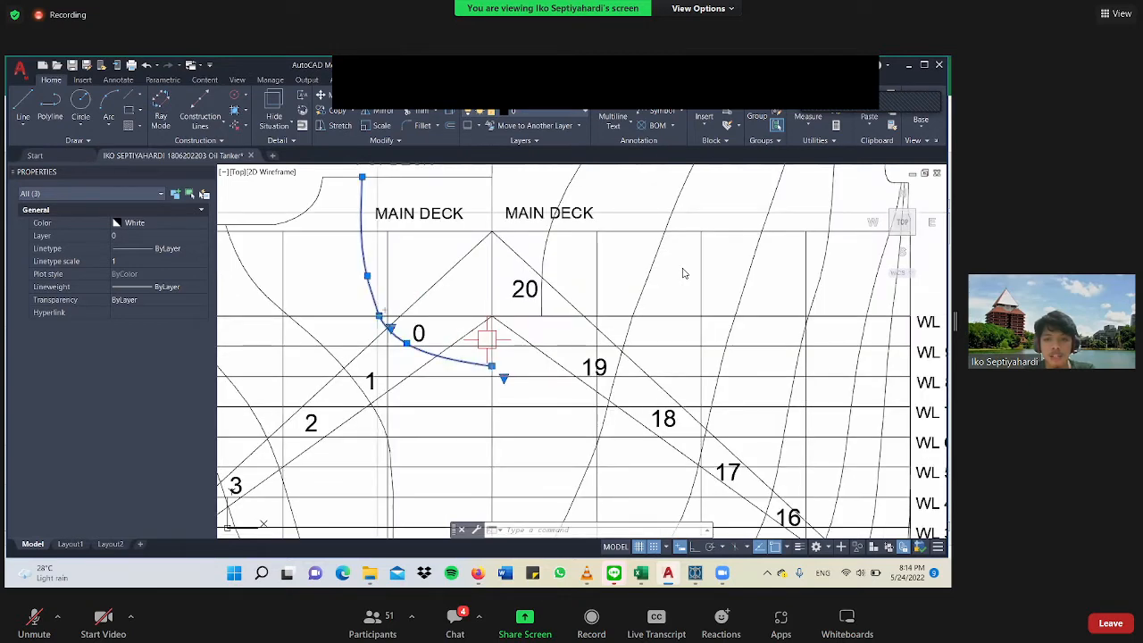
scroll(683, 273, down, 3)
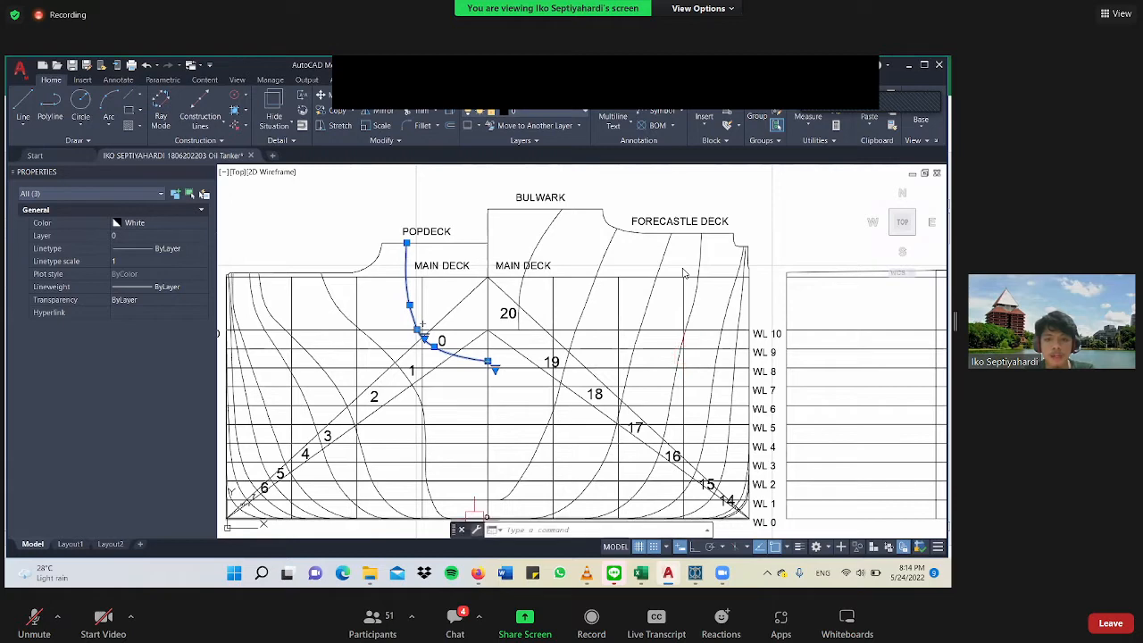
middle_drag(499, 482, 490, 425)
scroll(491, 425, down, 4)
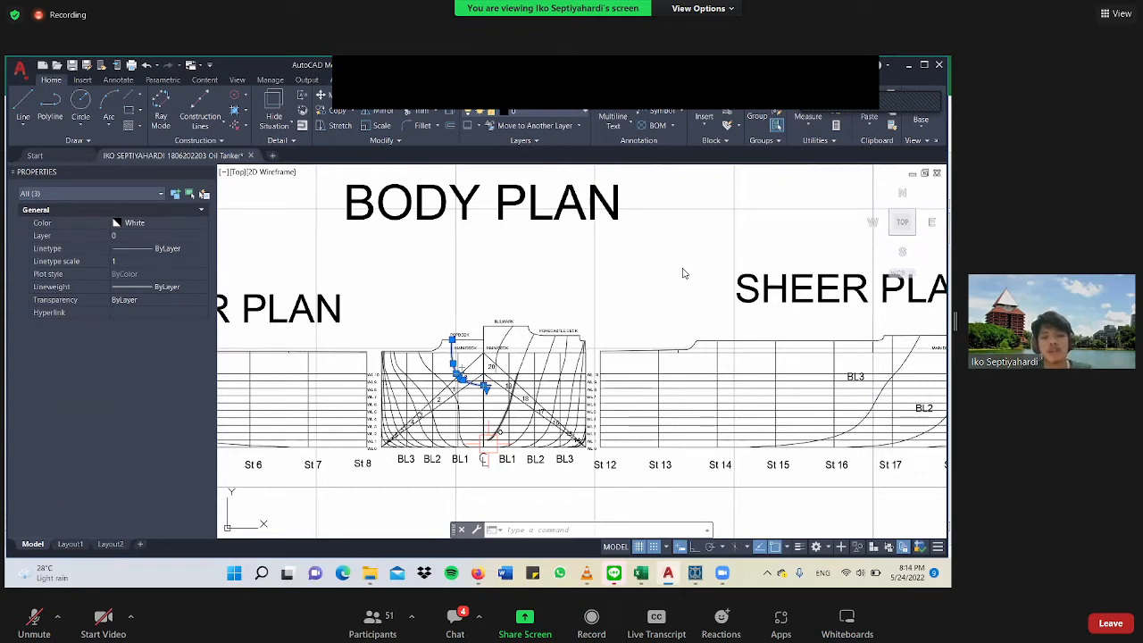
key(Escape)
Select both station 1 curve segments in the body plan, from the main deck down to WL 0.
scroll(456, 388, up, 2)
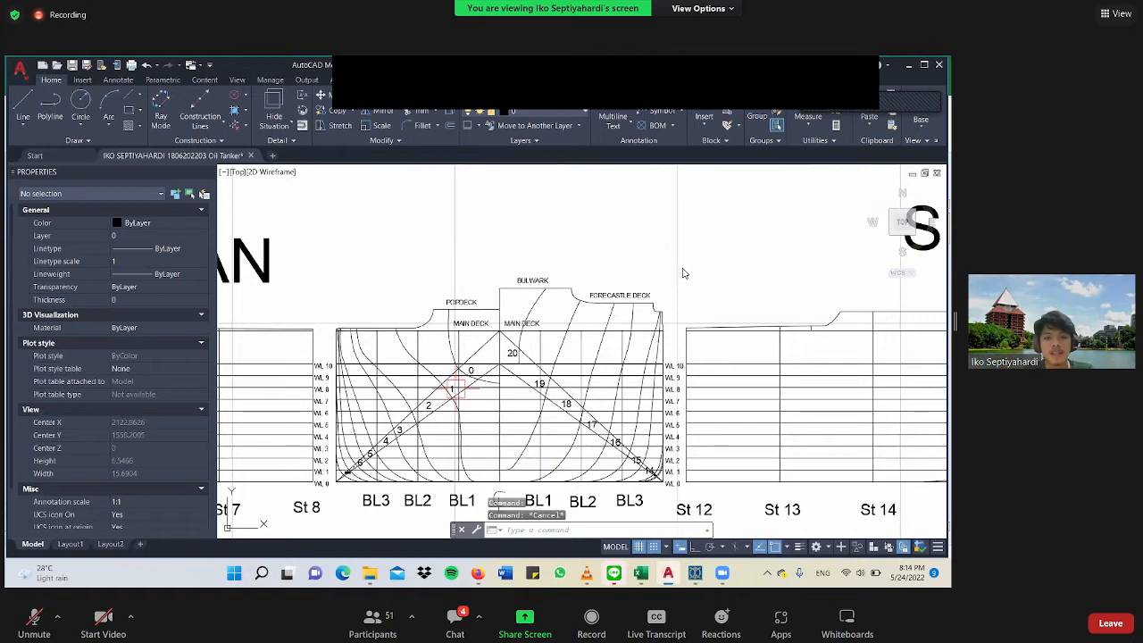
scroll(453, 389, up, 2)
click(412, 360)
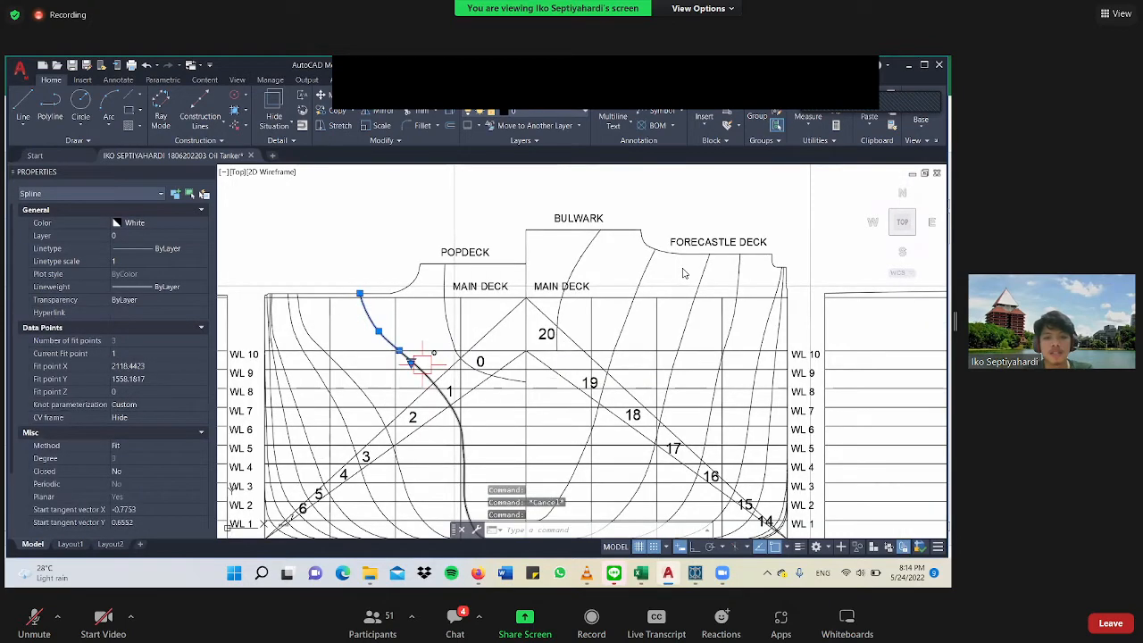
middle_drag(412, 361, 381, 244)
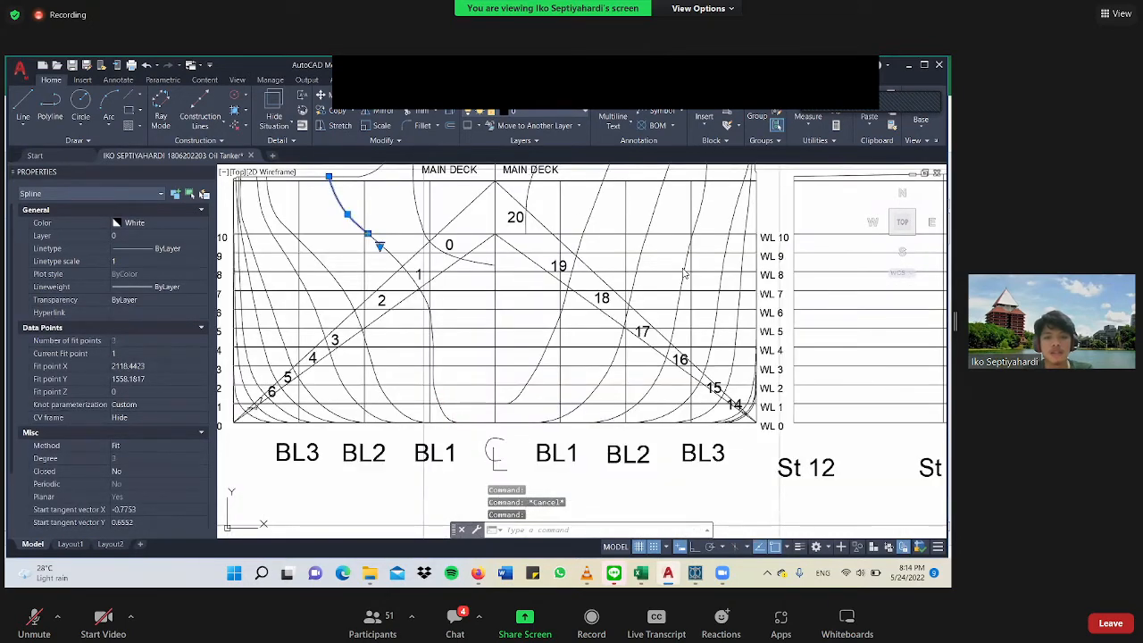
scroll(684, 272, down, 2)
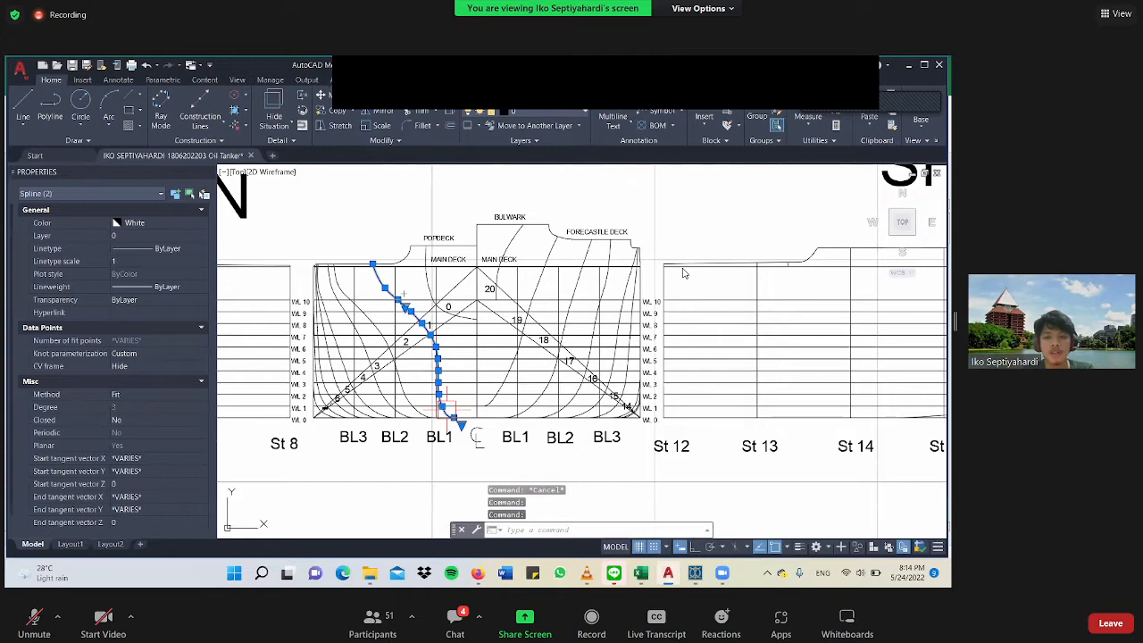
scroll(448, 416, up, 2)
middle_drag(467, 423, 441, 409)
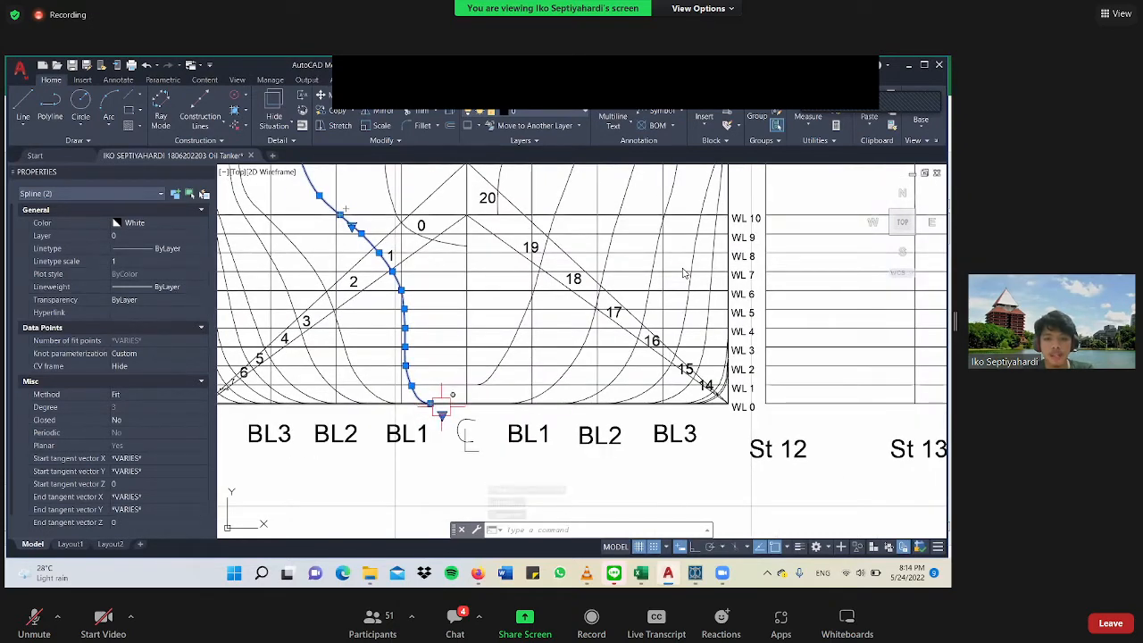
Examine the lower end of the station 1 curve at WL 0 relative to the centreline.
scroll(446, 409, up, 2)
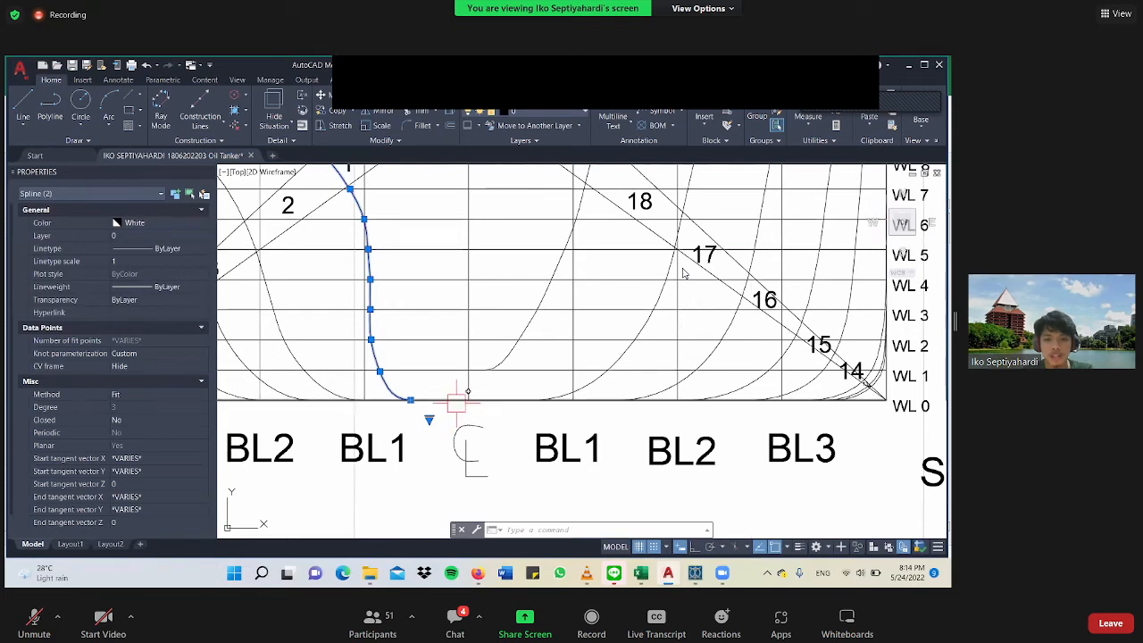
scroll(451, 410, up, 2)
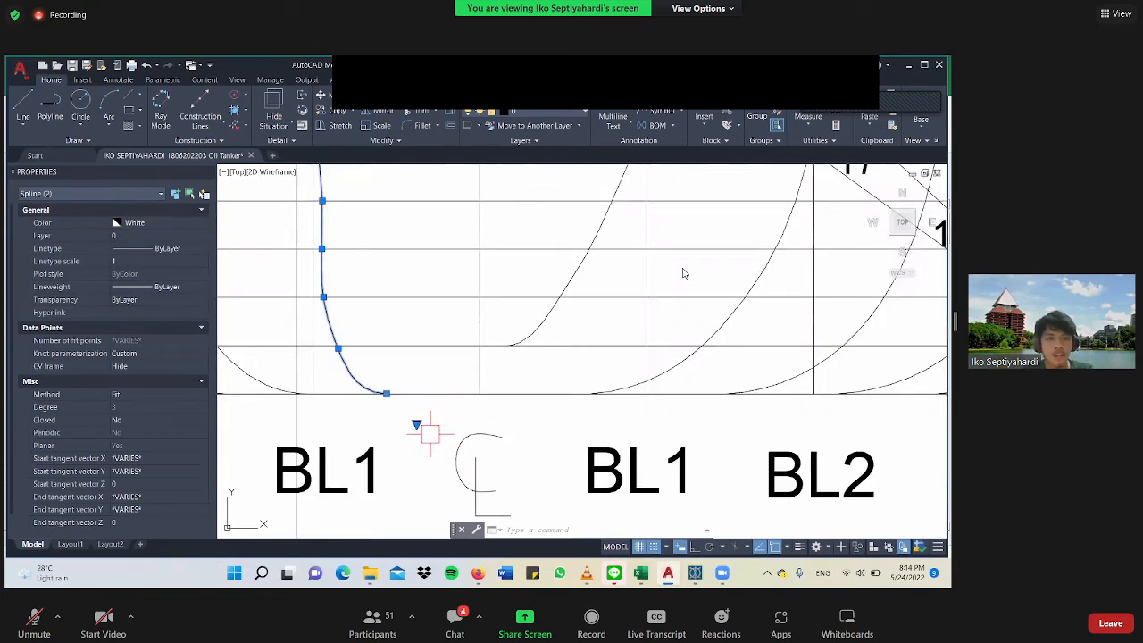
scroll(366, 353, down, 8)
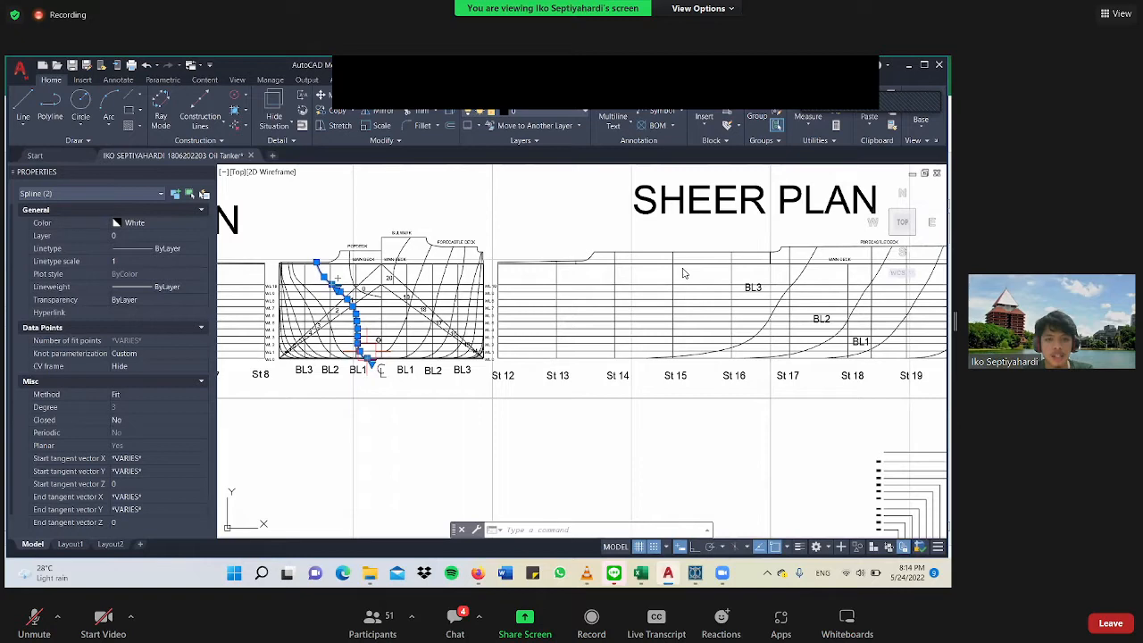
middle_drag(367, 351, 397, 373)
scroll(400, 380, up, 6)
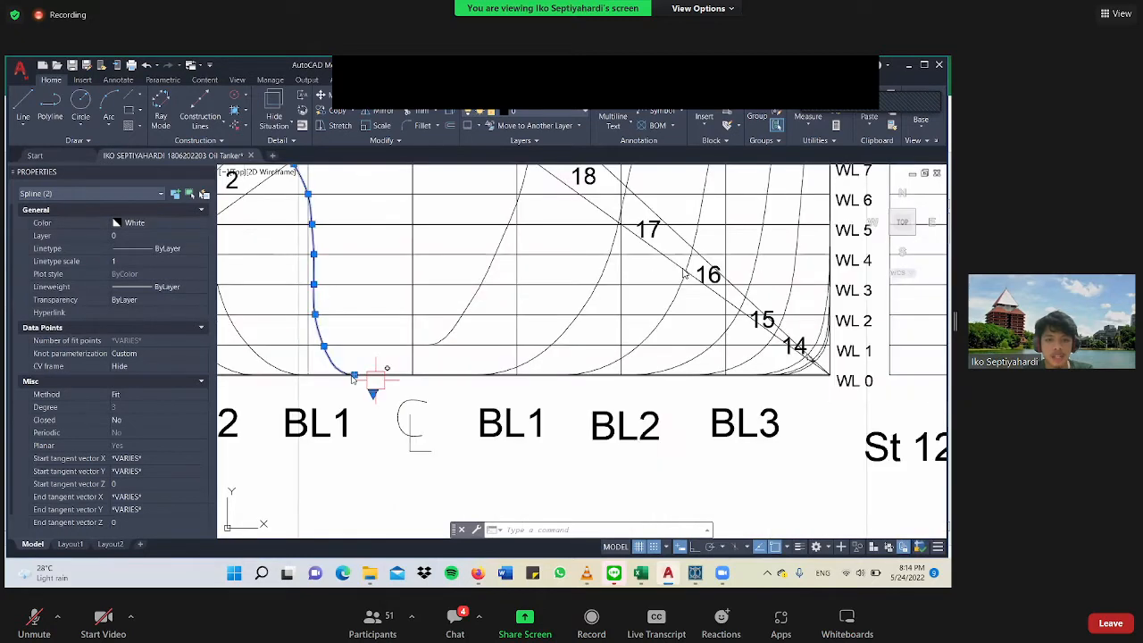
mouse_move(354, 373)
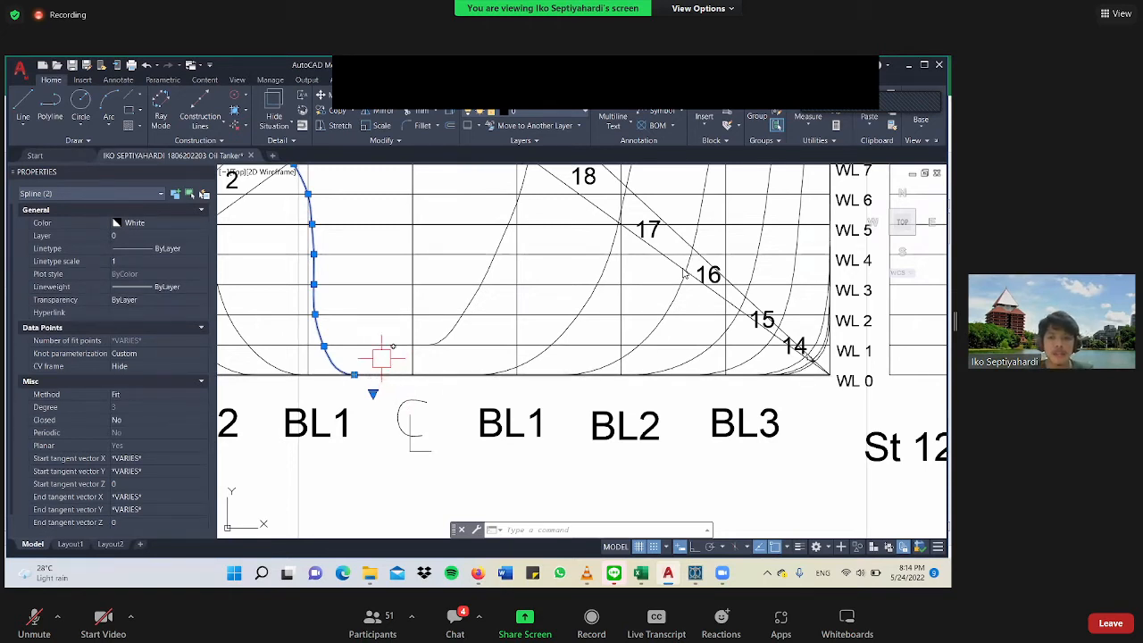
Highlight the WL 1 line to inspect its crossing with the station 1 curve, and clear the selection.
click(384, 344)
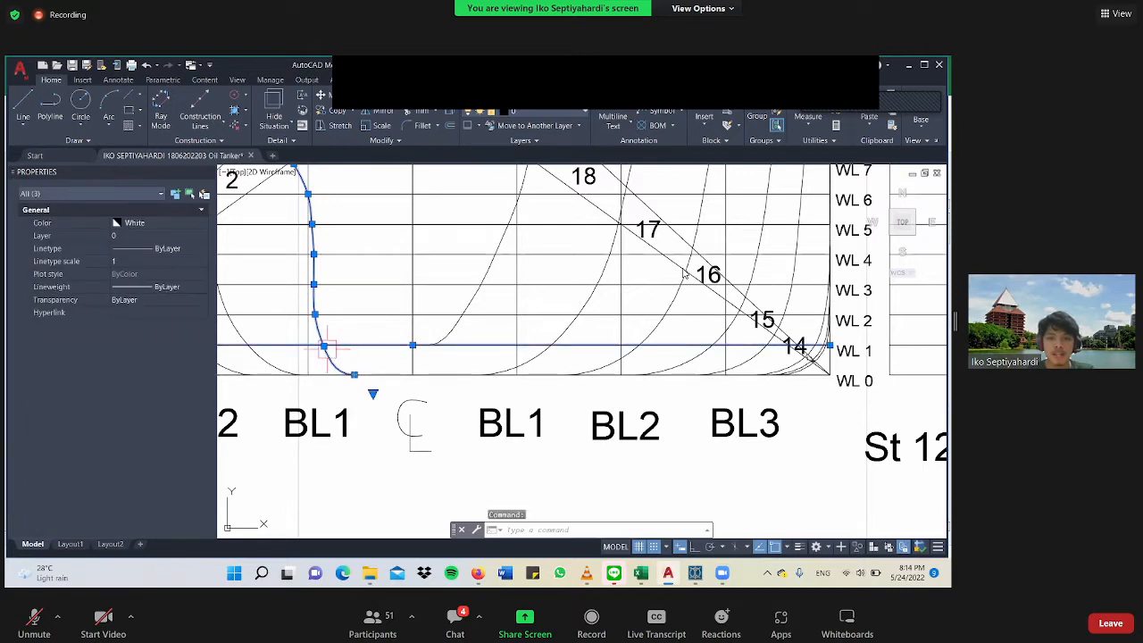
scroll(684, 274, down, 4)
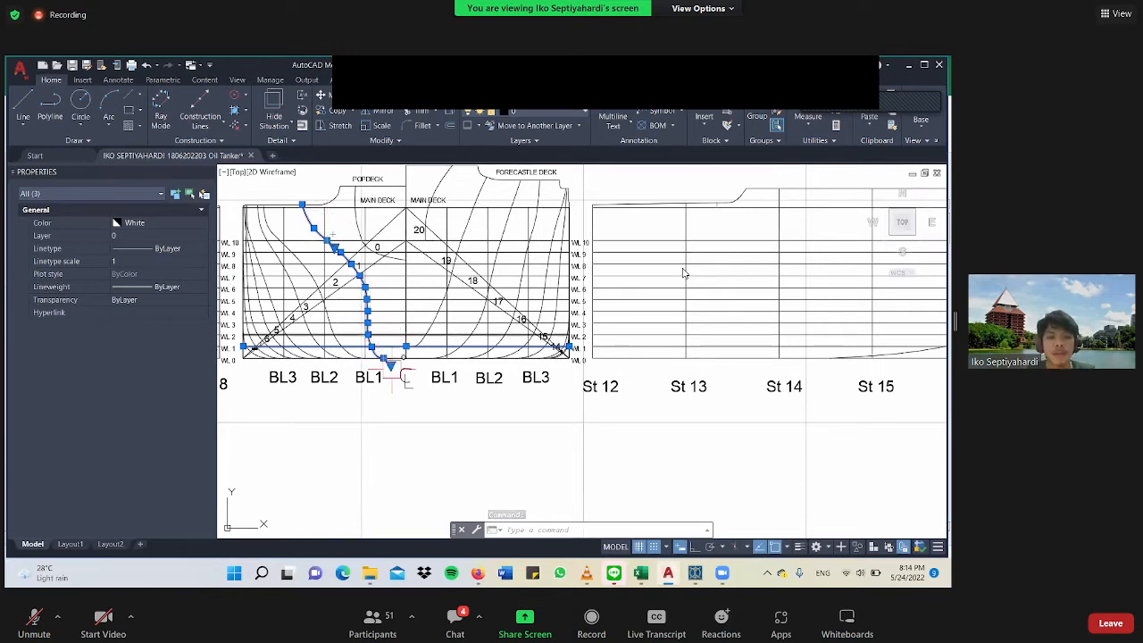
key(Escape)
Select the vertical St 1 line in the aft sheer plan and examine its longitudinal position relative to AP.
scroll(684, 274, down, 5)
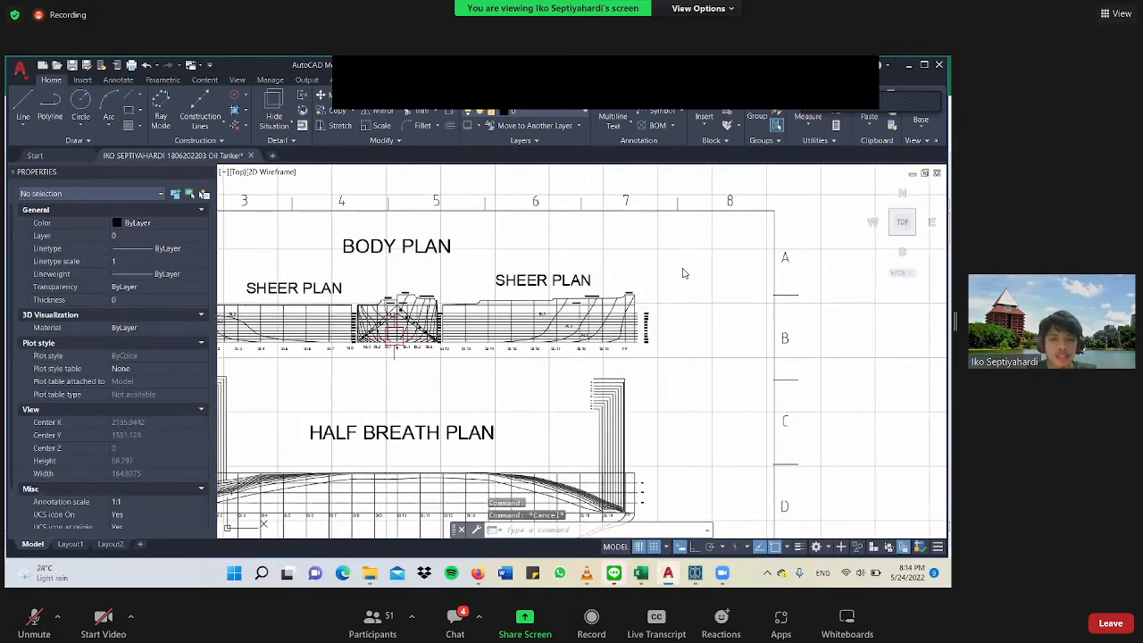
middle_drag(399, 335, 539, 319)
scroll(683, 275, up, 2)
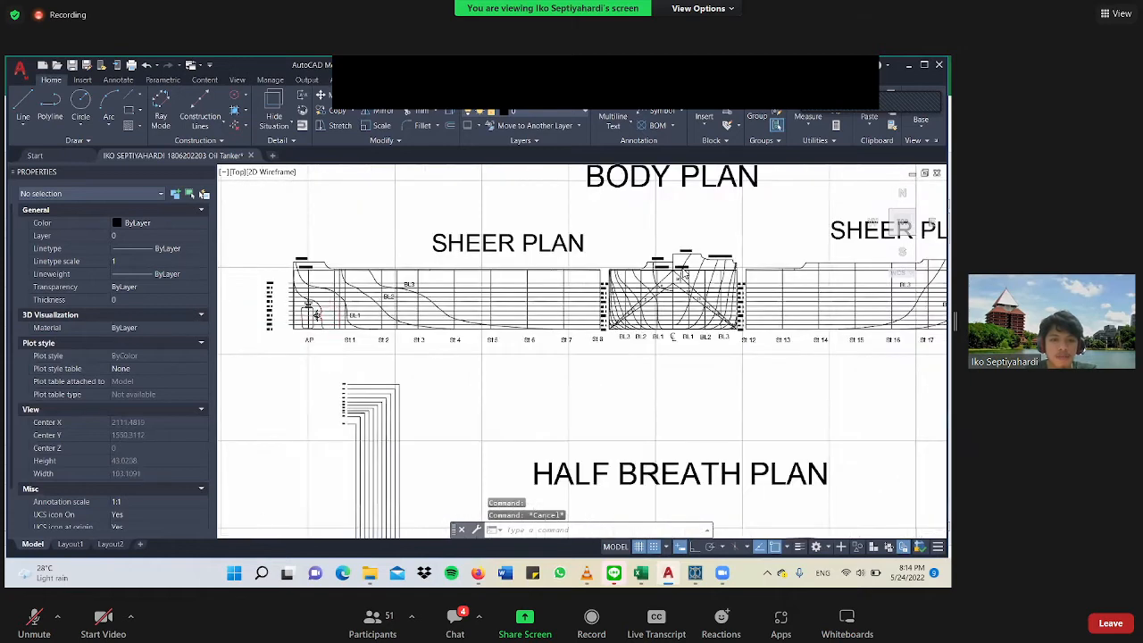
scroll(348, 321, up, 5)
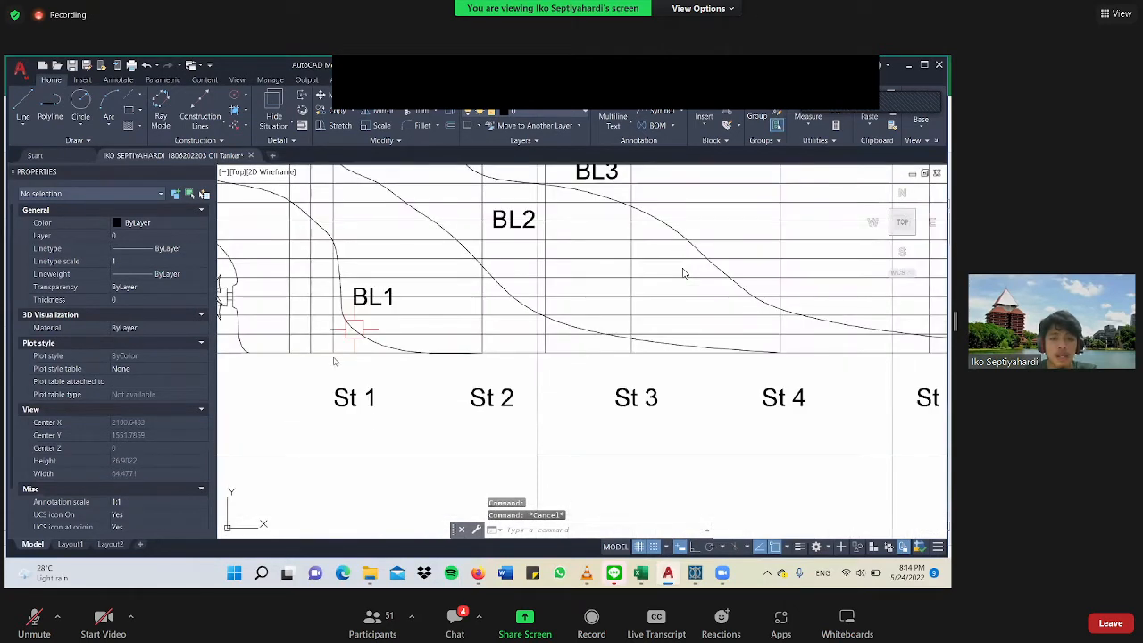
scroll(348, 330, up, 3)
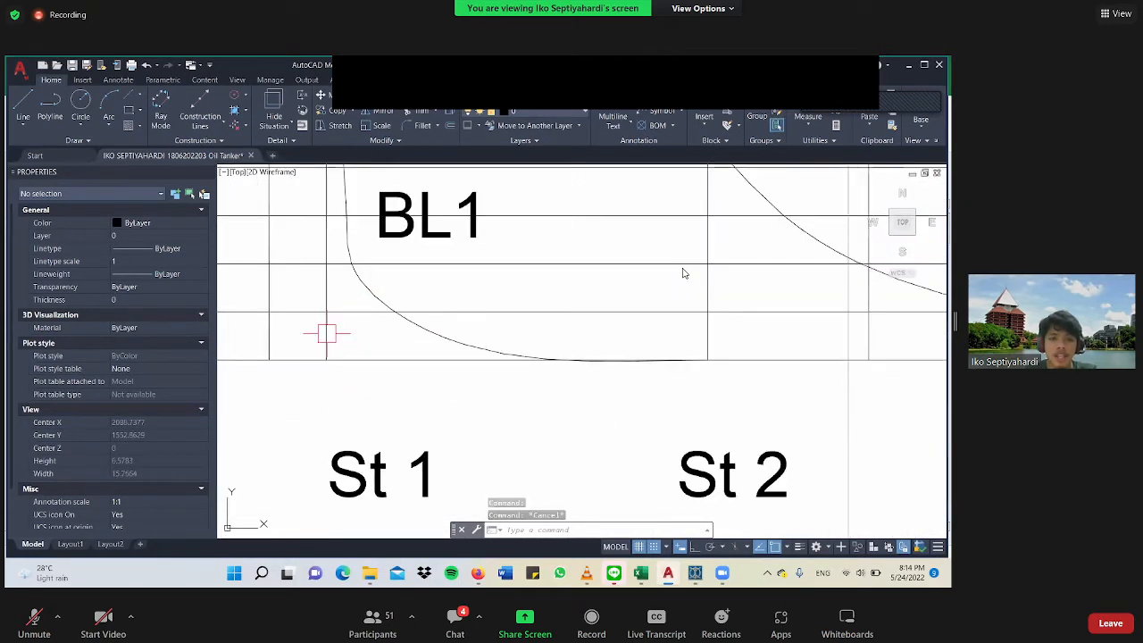
click(327, 333)
scroll(327, 333, down, 8)
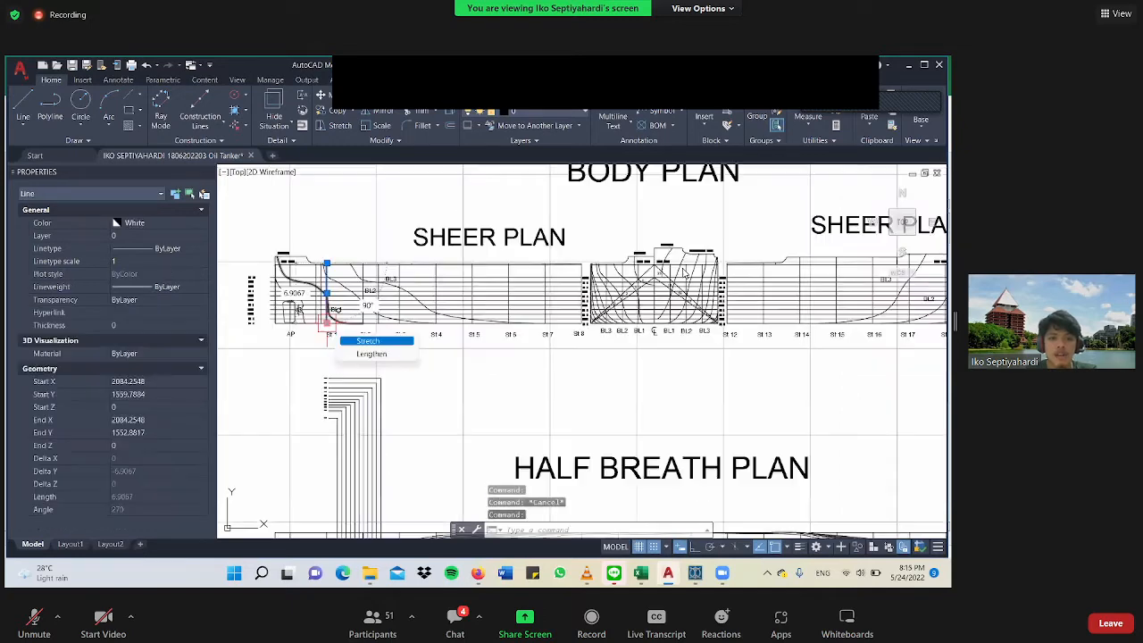
scroll(306, 334, up, 3)
middle_drag(307, 335, 349, 383)
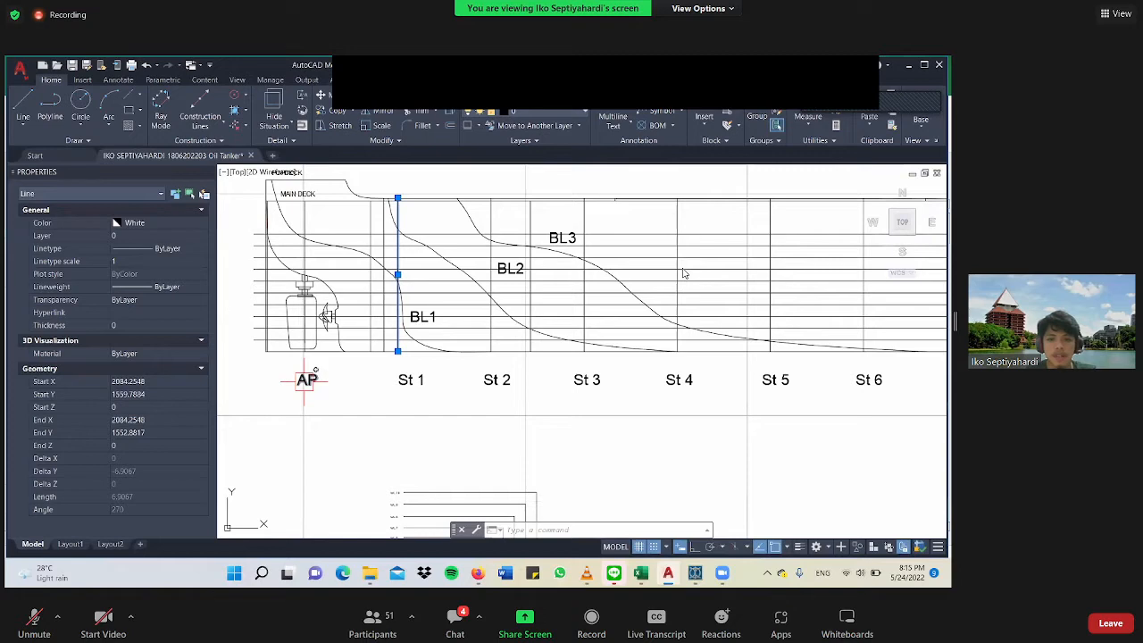
scroll(306, 355, up, 4)
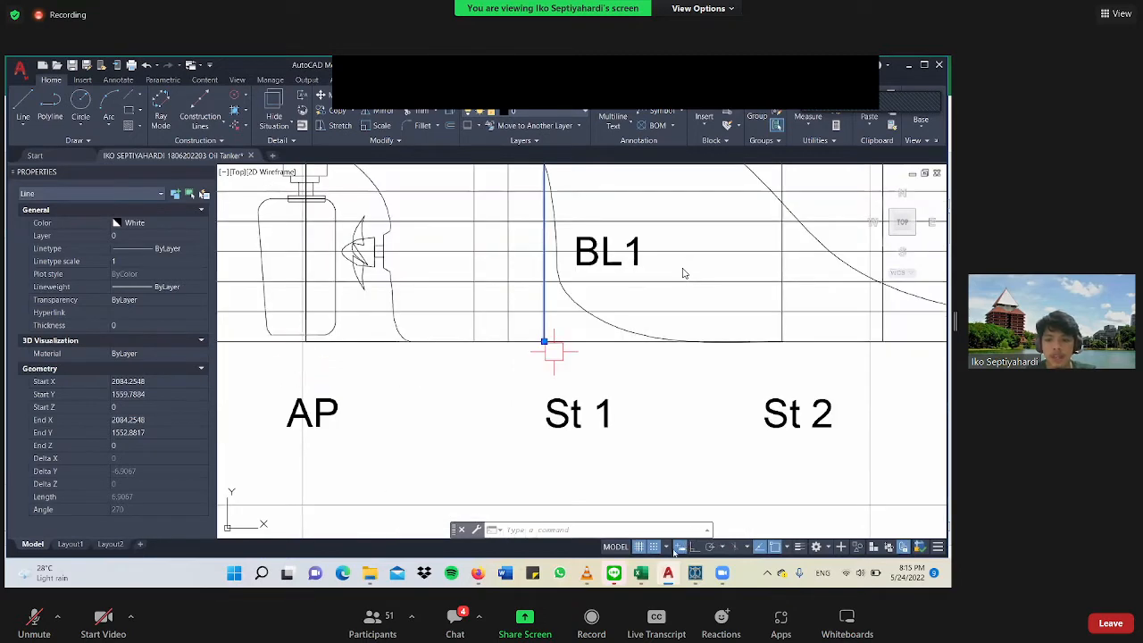
scroll(544, 341, down, 2)
scroll(544, 341, down, 4)
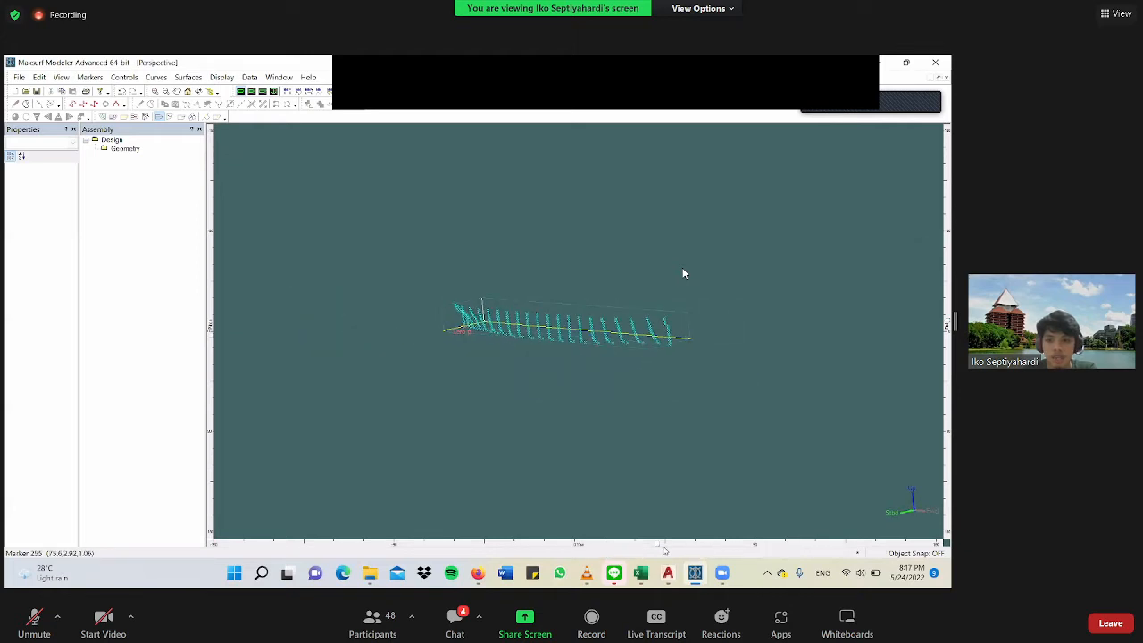
In Maxsurf Modeler, select all hull markers in the perspective view and connect the markers on the same section.
drag(658, 545, 692, 546)
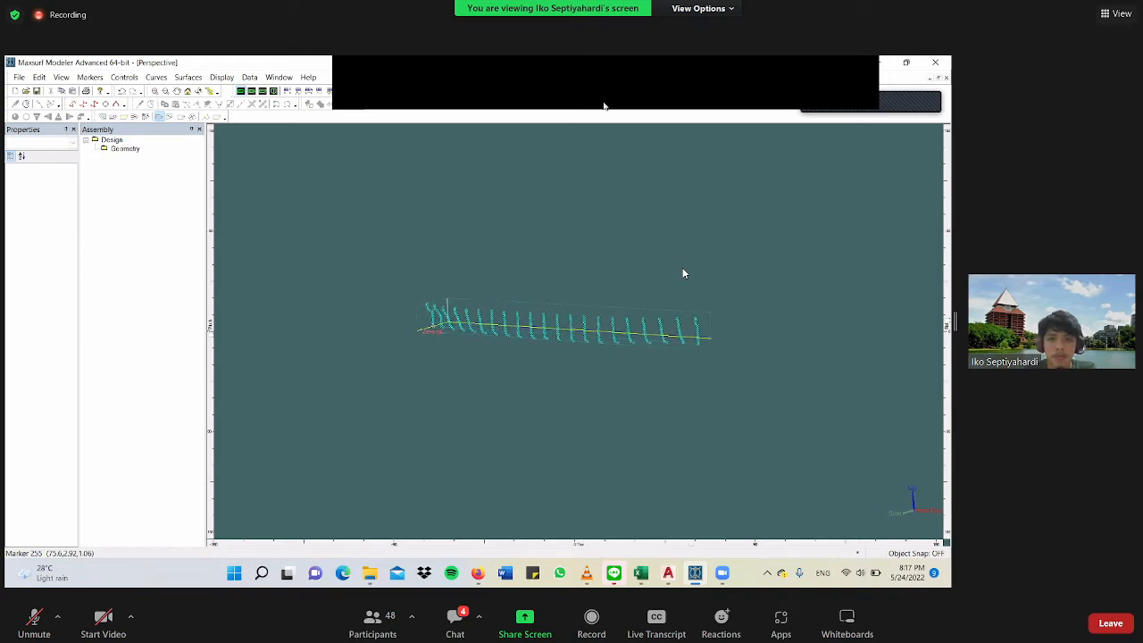
scroll(604, 384, down, 2)
click(629, 85)
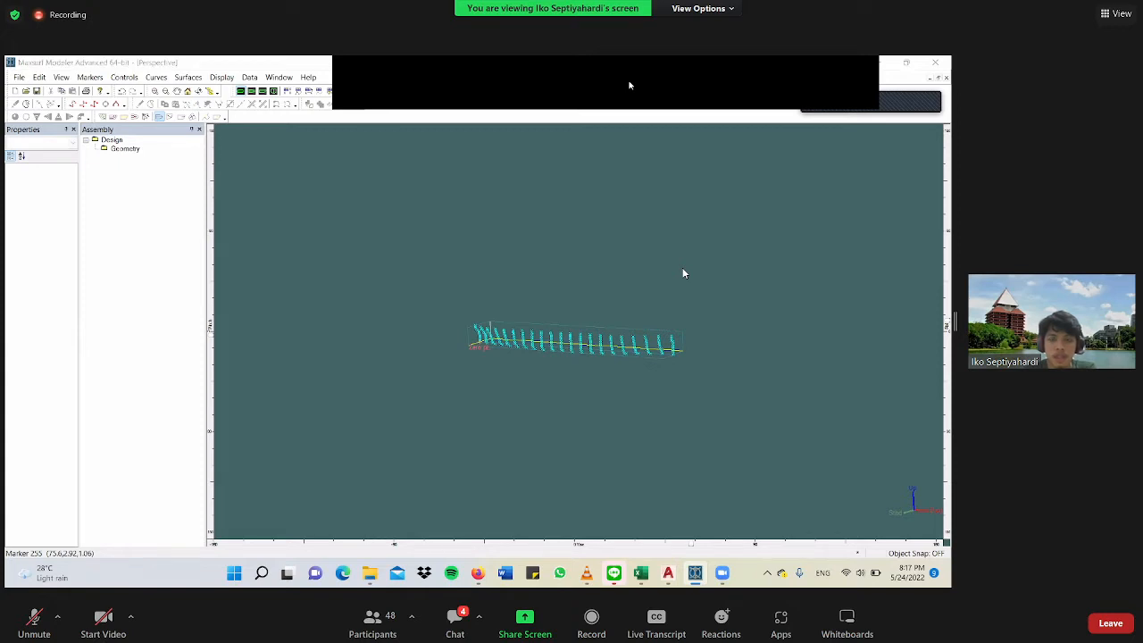
drag(758, 256, 402, 423)
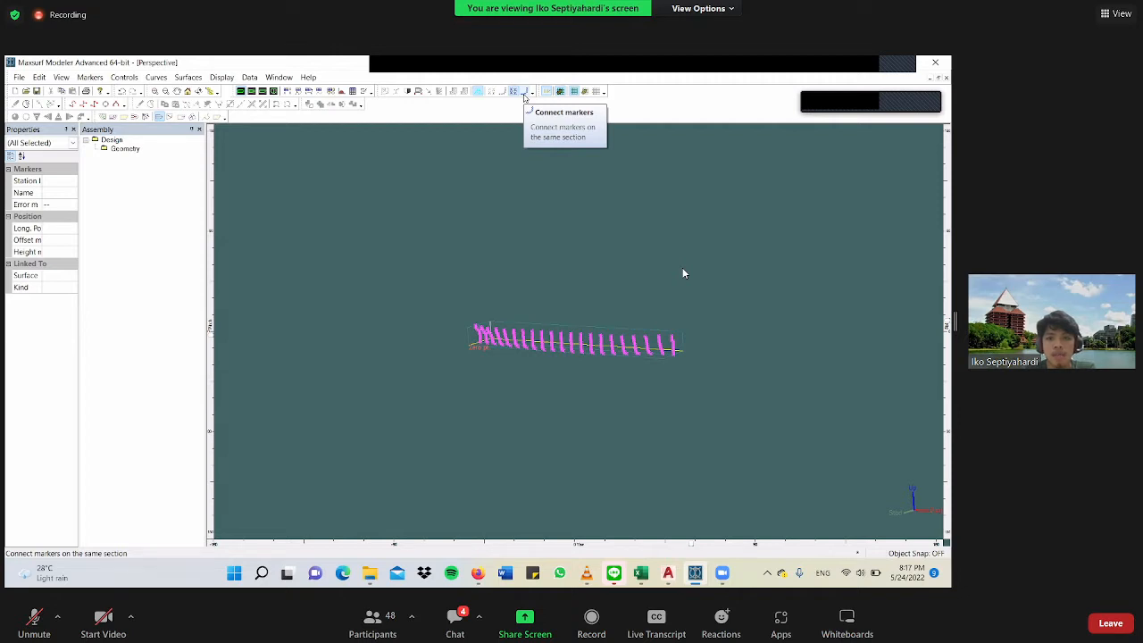
click(524, 96)
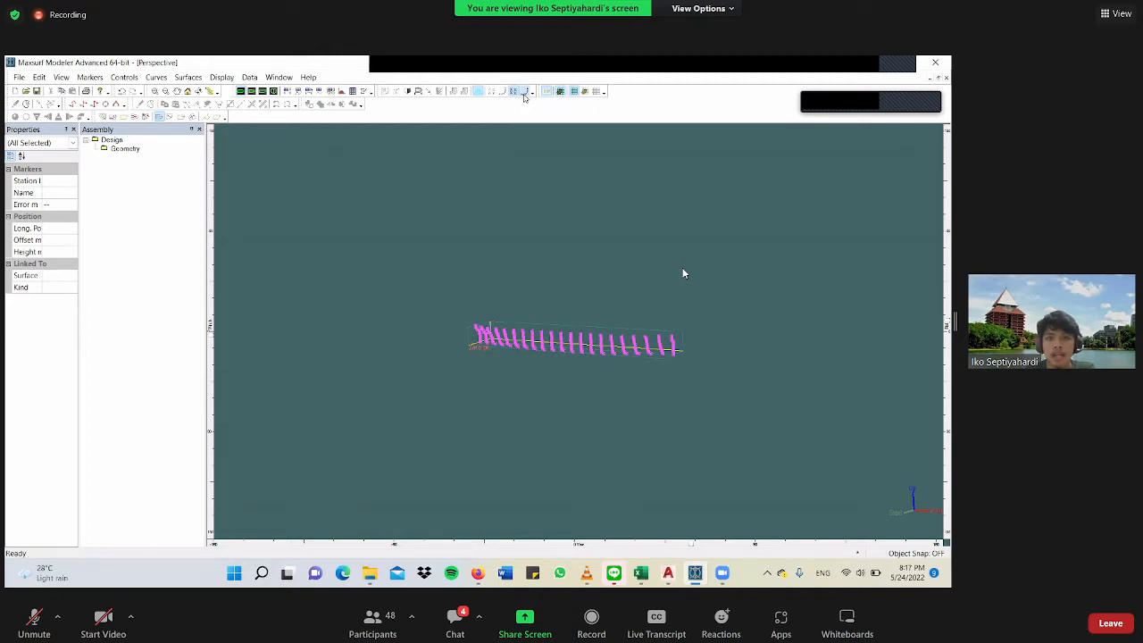
Select all markers and group them by stations, regenerating the station grid according to the markers.
scroll(679, 346, up, 4)
scroll(678, 345, up, 6)
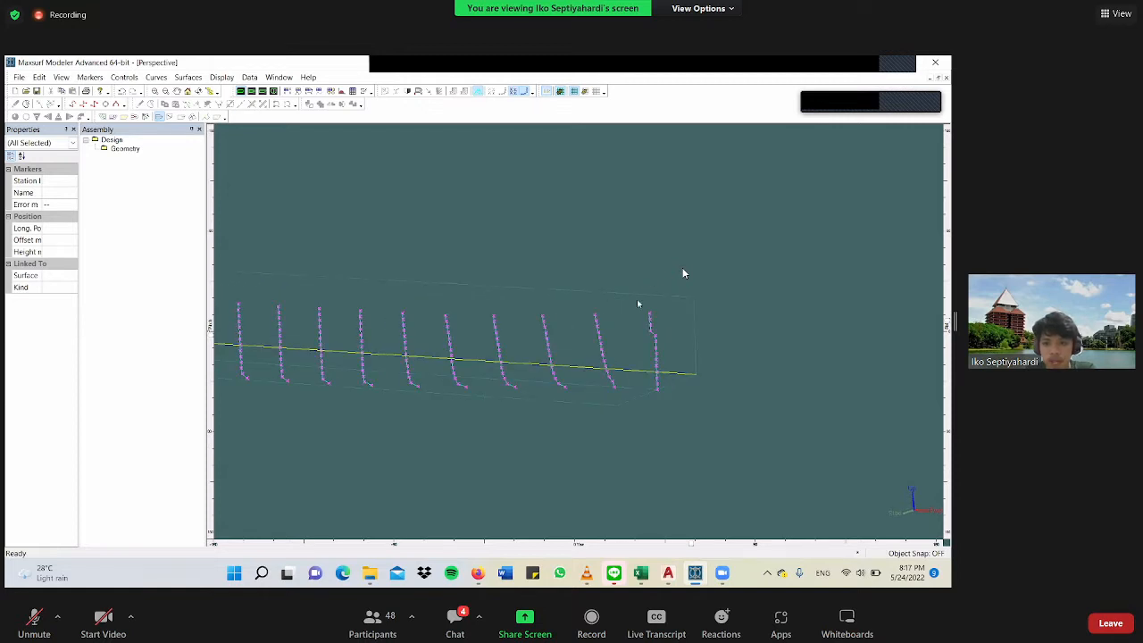
scroll(656, 310, up, 5)
scroll(661, 311, down, 8)
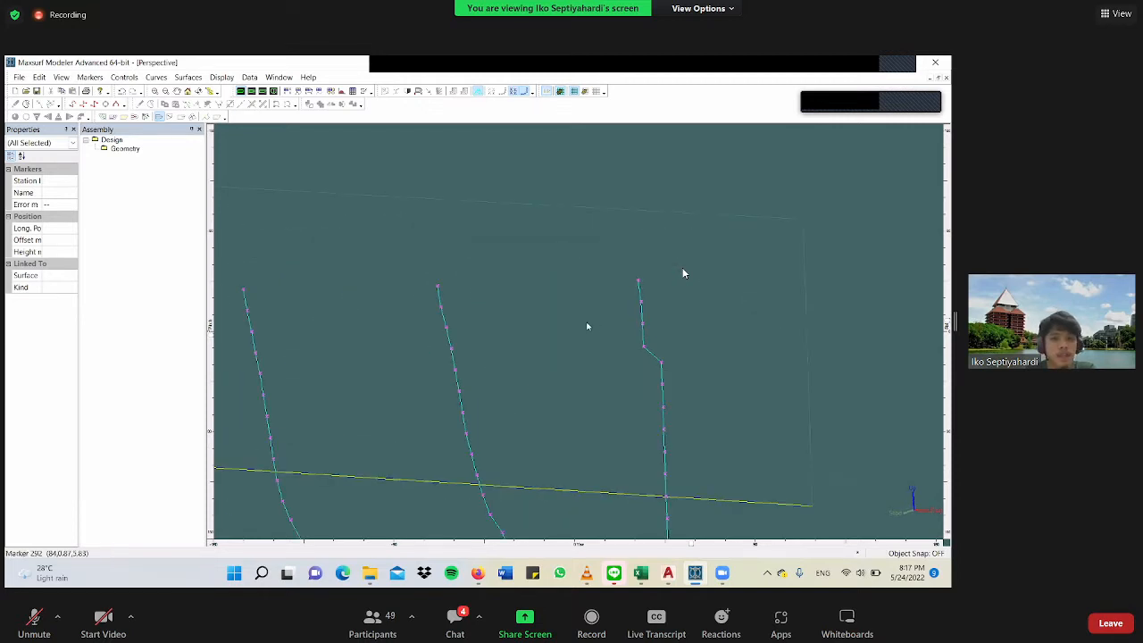
scroll(412, 389, down, 5)
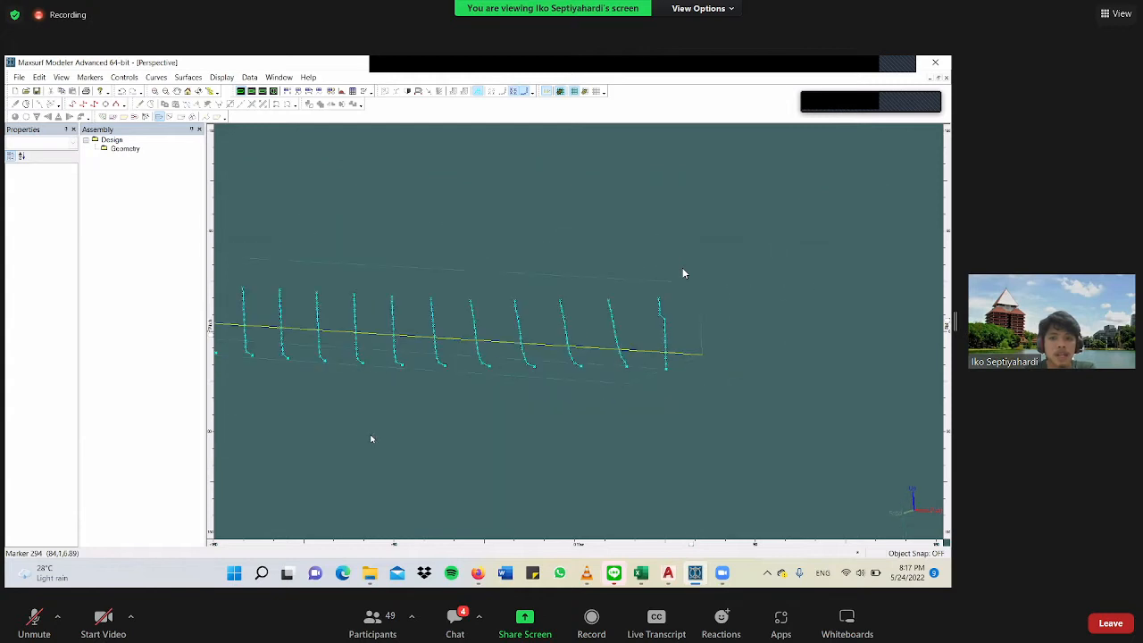
key(ctrl+a)
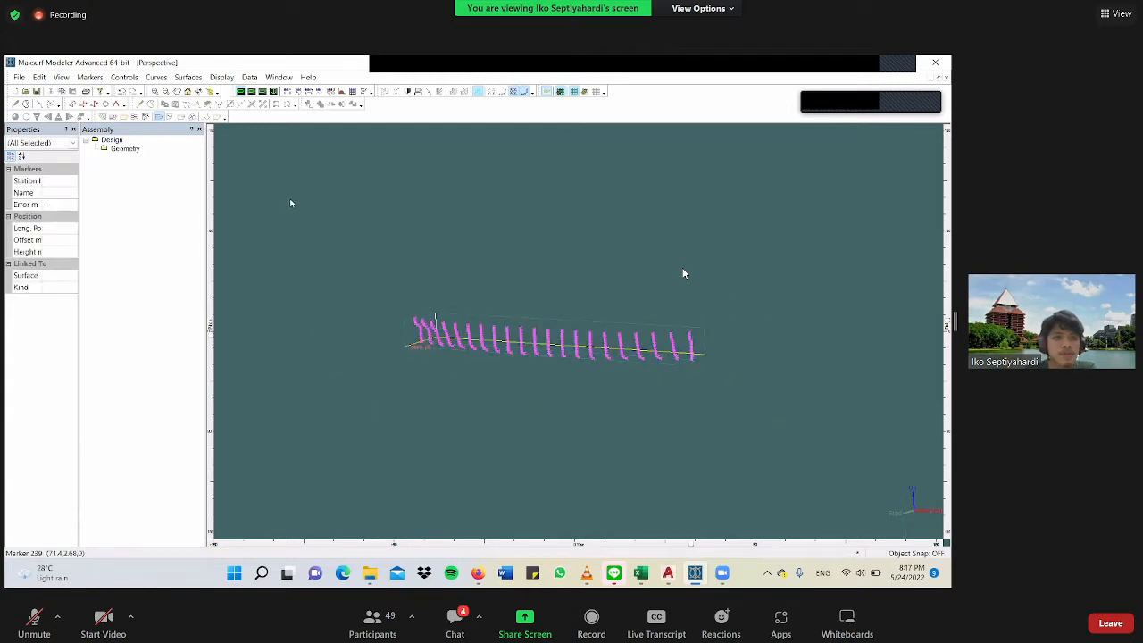
click(124, 77)
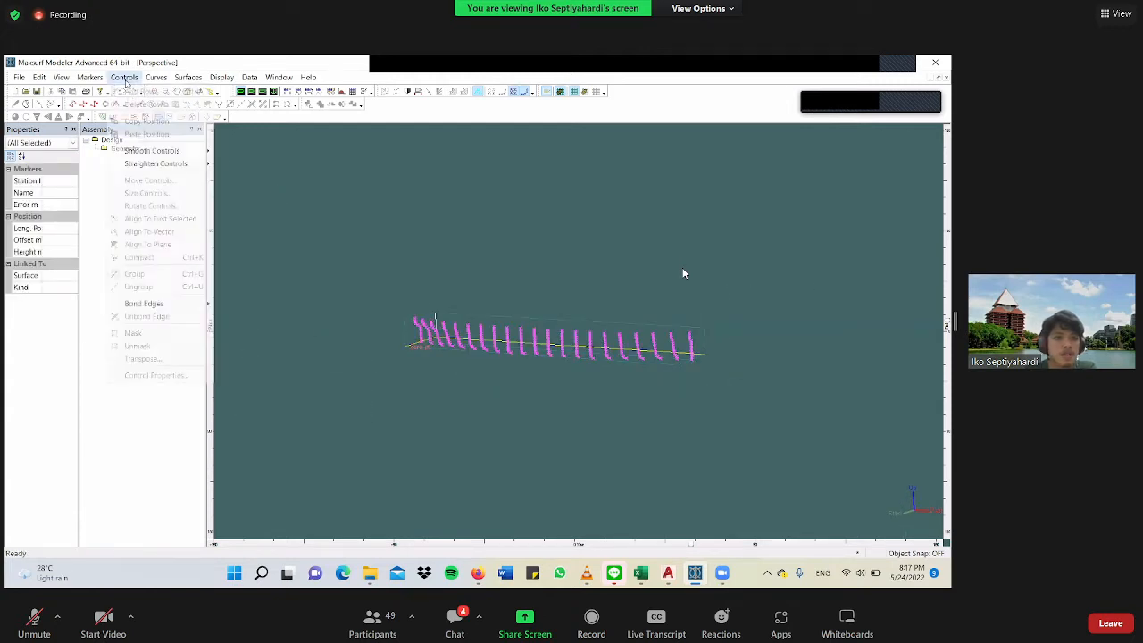
mouse_move(98, 78)
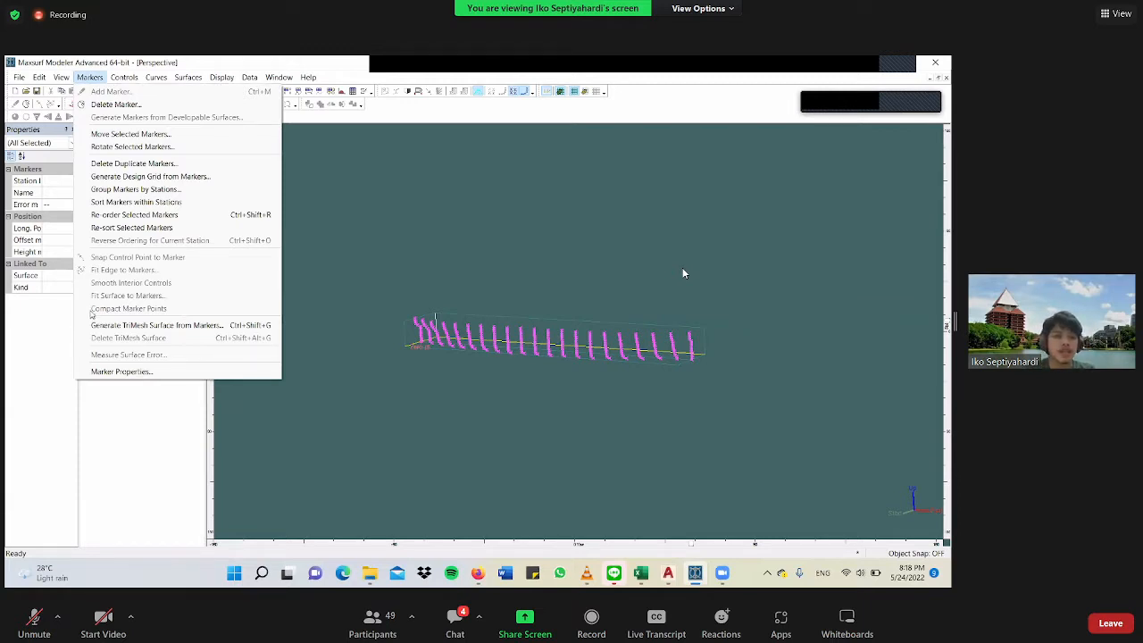
click(120, 188)
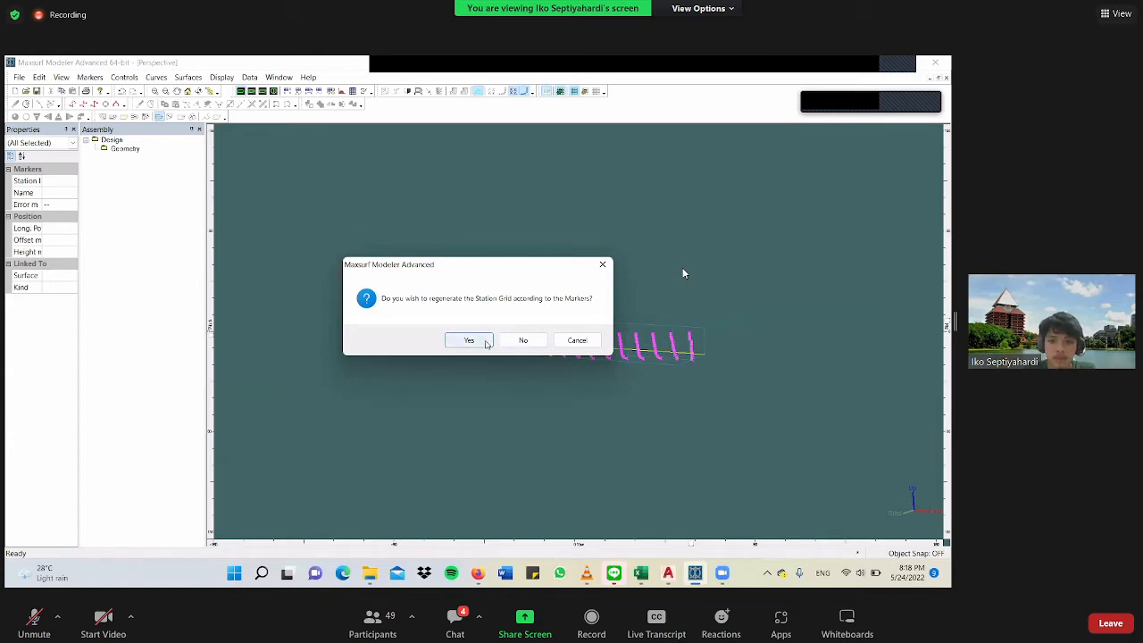
click(486, 342)
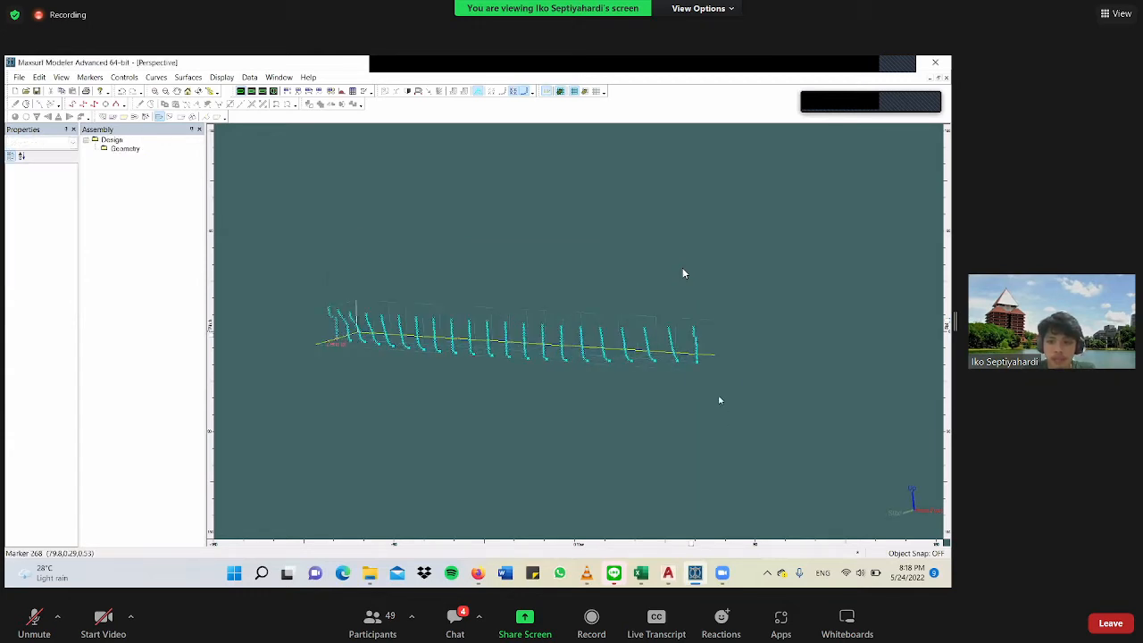
Examine the grouped station markers in the perspective, profile and body plan views.
scroll(720, 400, up, 3)
drag(692, 547, 672, 555)
double_click(682, 267)
double_click(619, 277)
scroll(424, 305, down, 3)
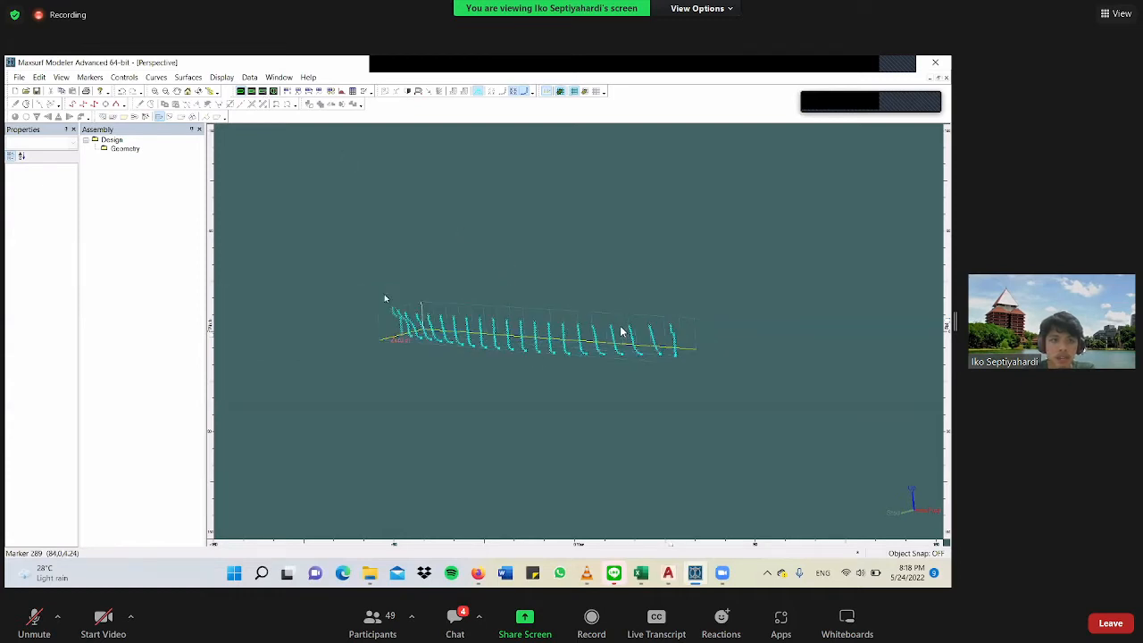
scroll(378, 308, up, 2)
click(263, 92)
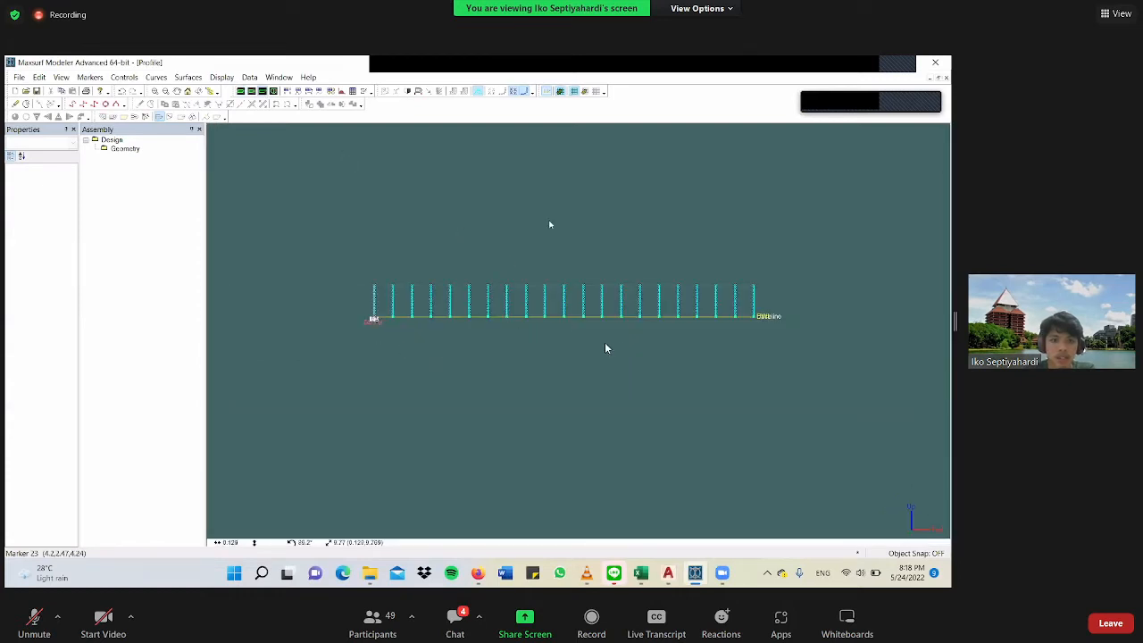
click(273, 91)
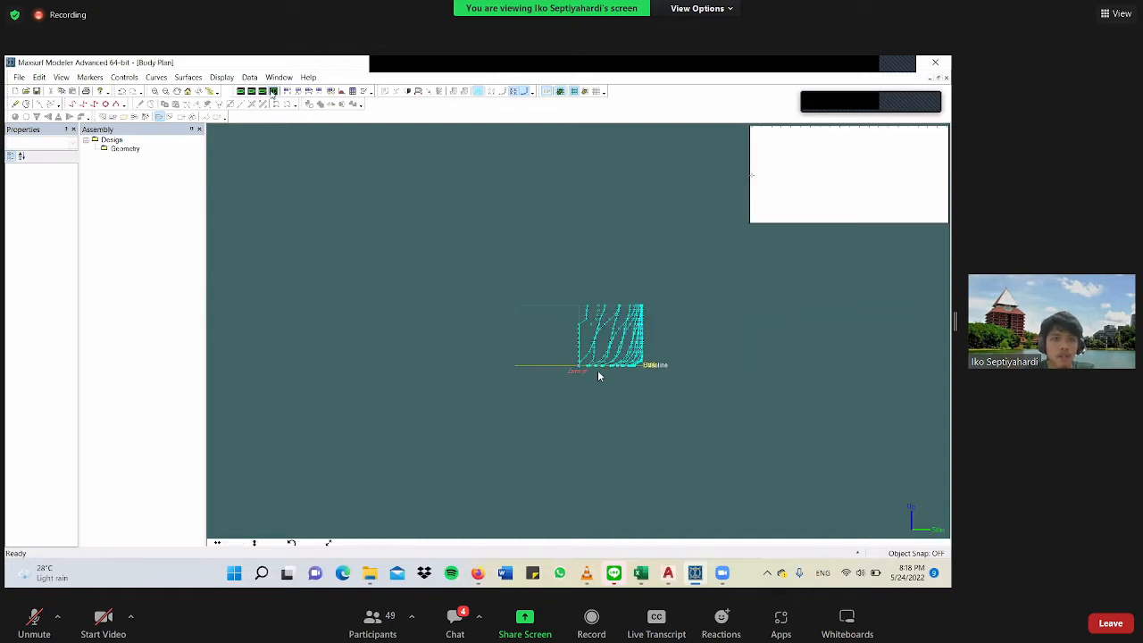
scroll(598, 375, up, 2)
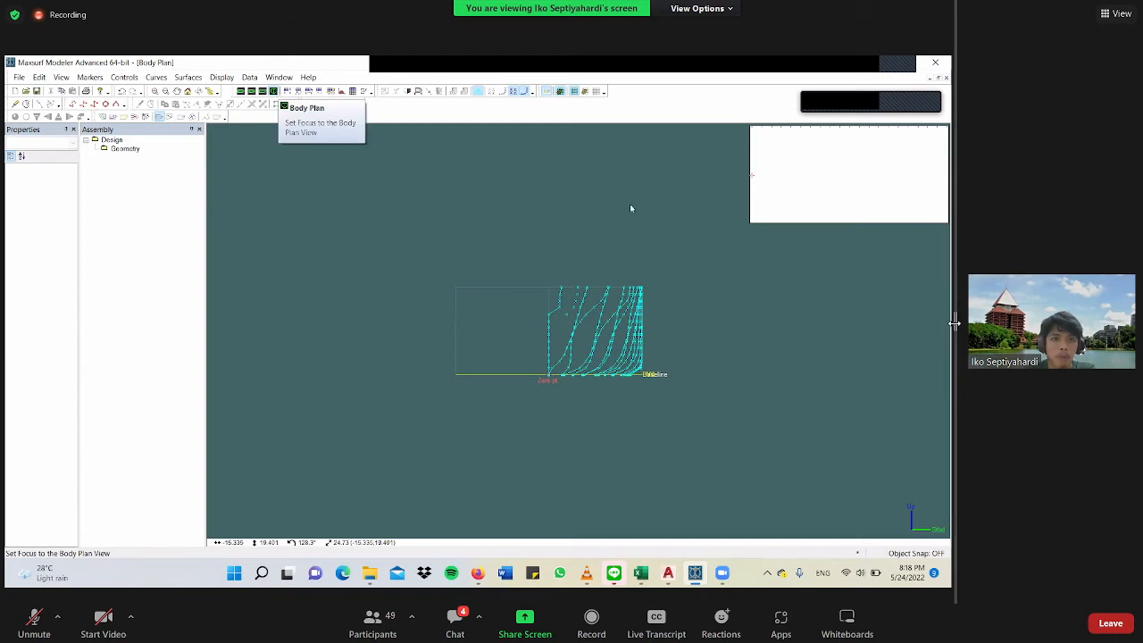
drag(955, 325, 1010, 327)
scroll(623, 357, up, 2)
scroll(730, 425, down, 2)
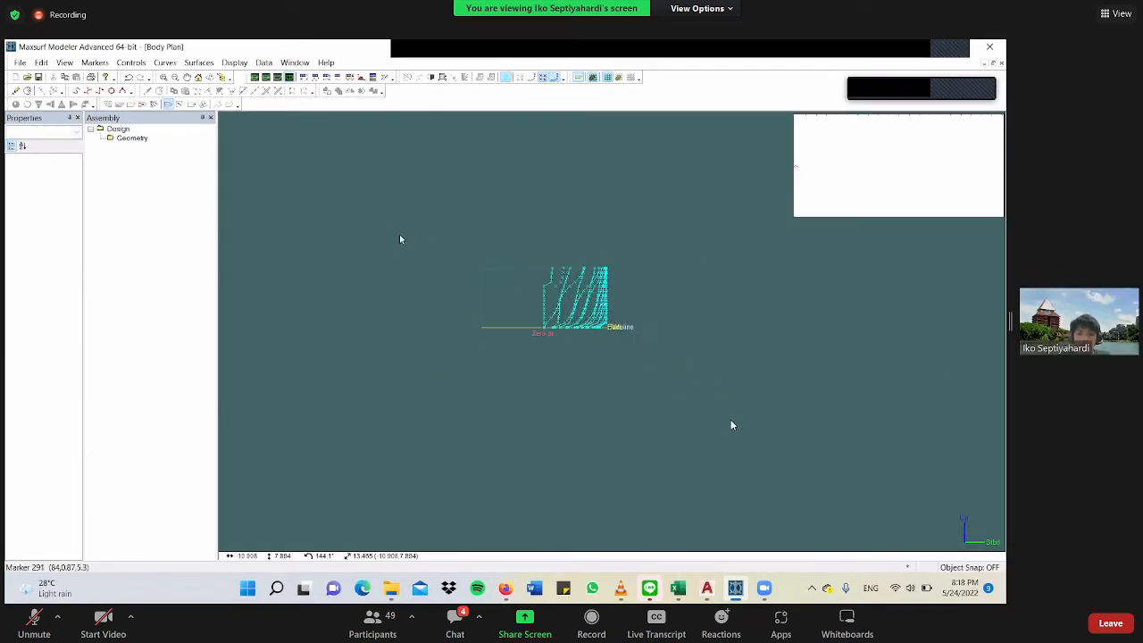
Return to the perspective view, select all markers and sort them within stations.
click(255, 78)
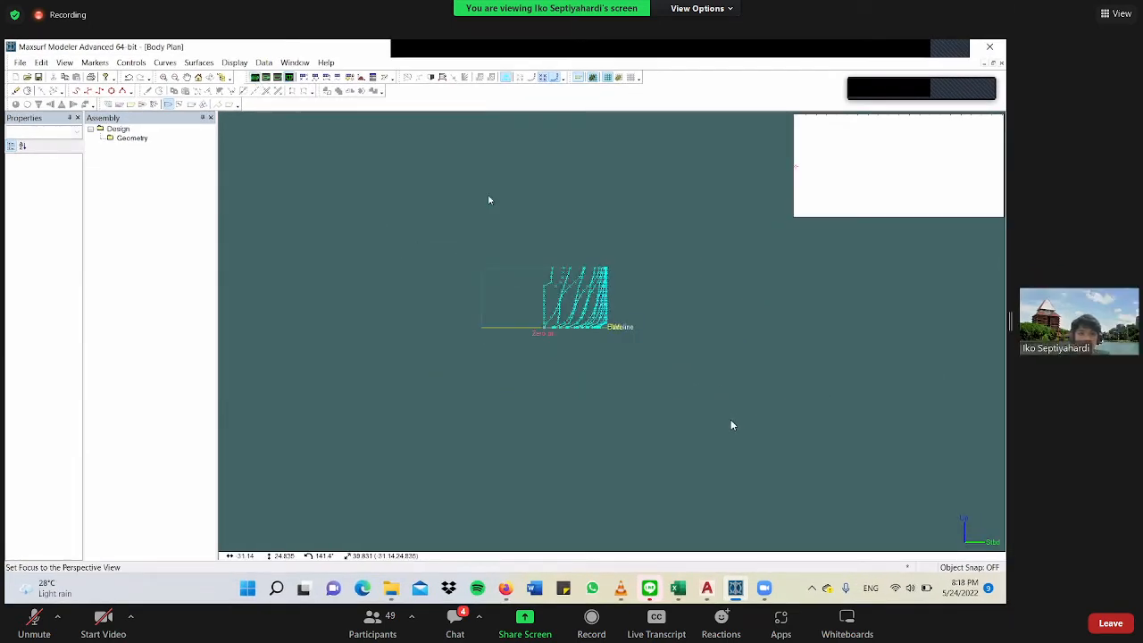
scroll(705, 327, down, 2)
scroll(705, 327, down, 2)
middle_drag(705, 328, 632, 288)
scroll(620, 296, up, 4)
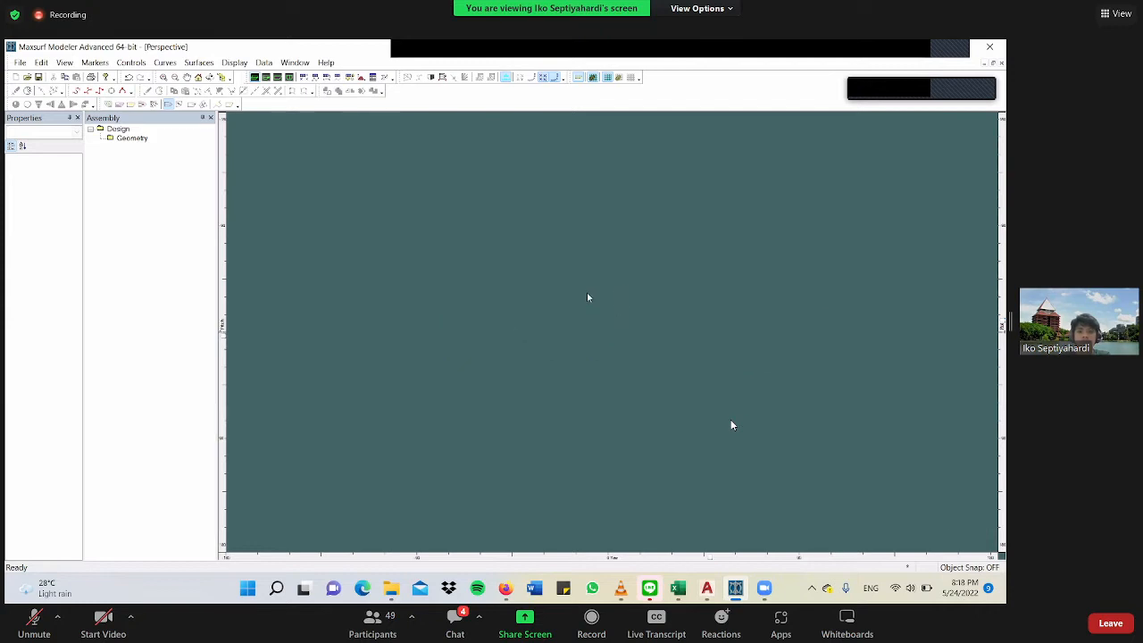
middle_drag(500, 373, 533, 401)
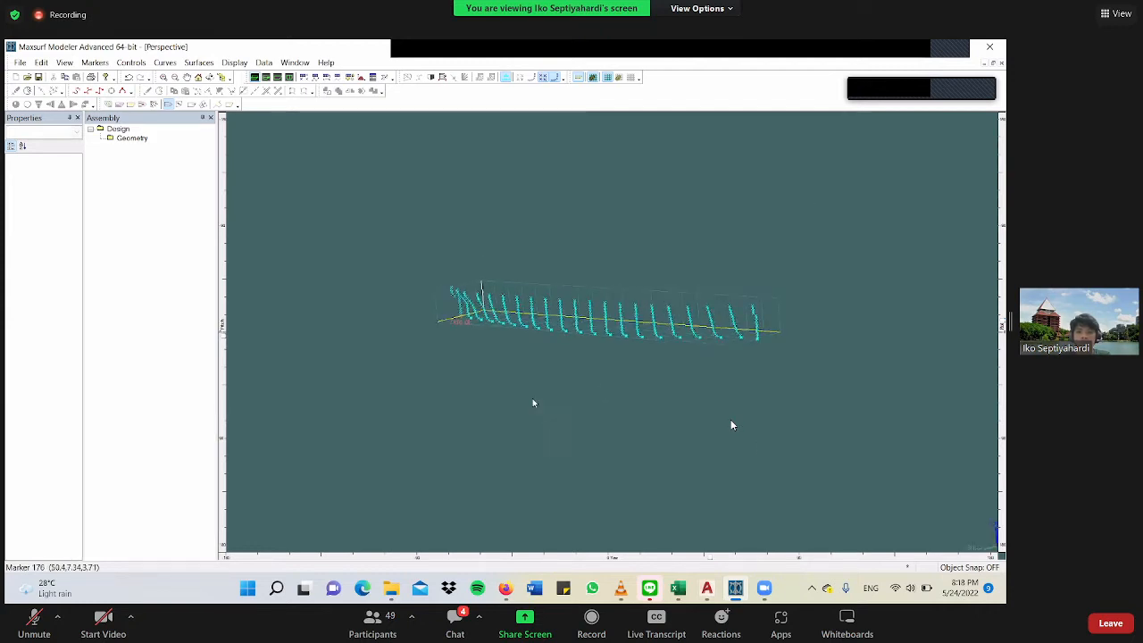
drag(472, 197, 829, 416)
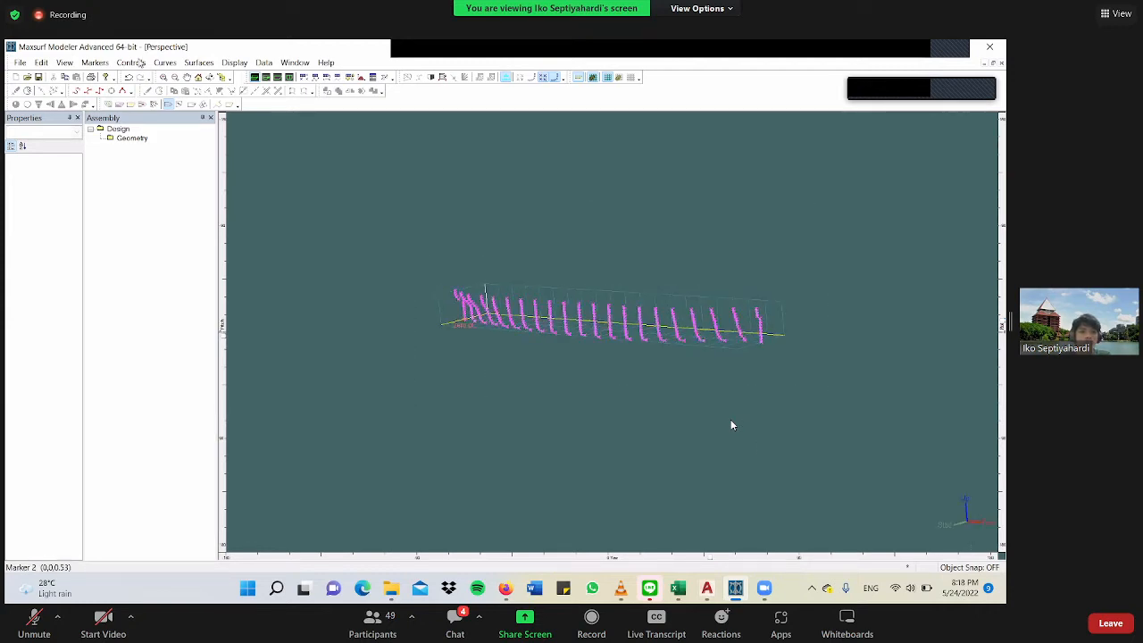
click(131, 63)
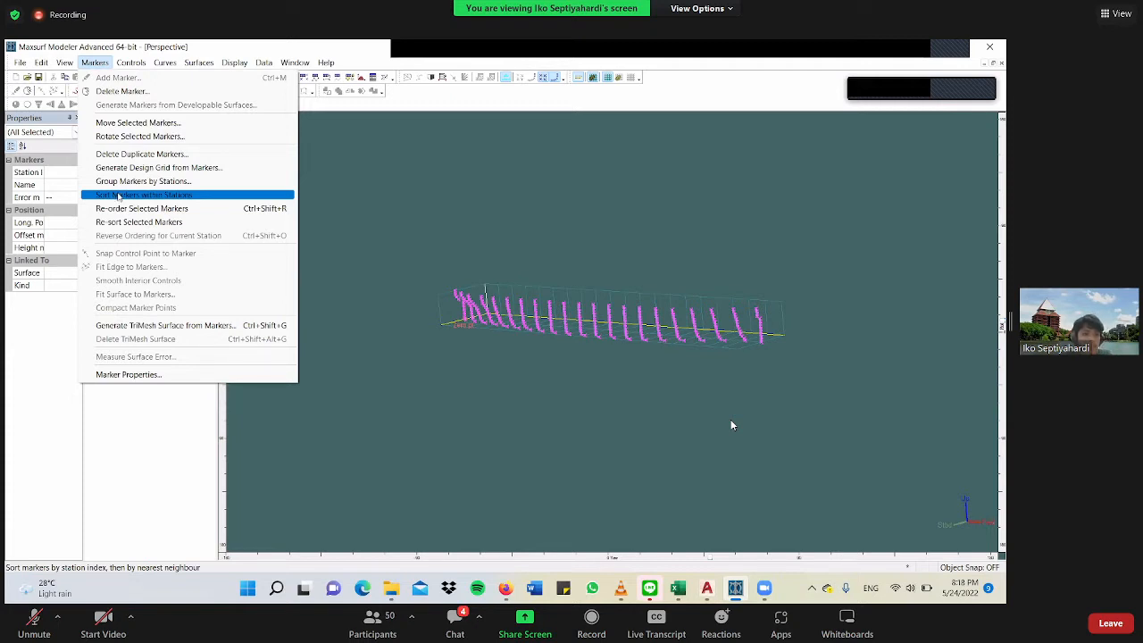
click(118, 195)
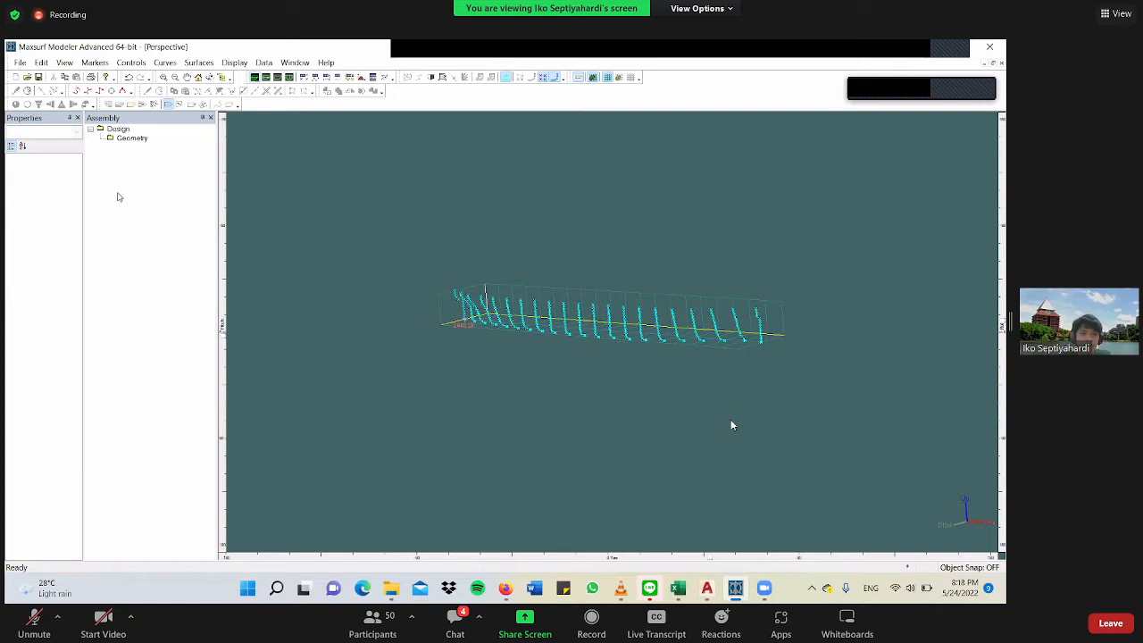
Try to fit a curve to all selected hull markers with Fit Curve to Markers, using exact fit and stiffness 4.
scroll(762, 339, up, 2)
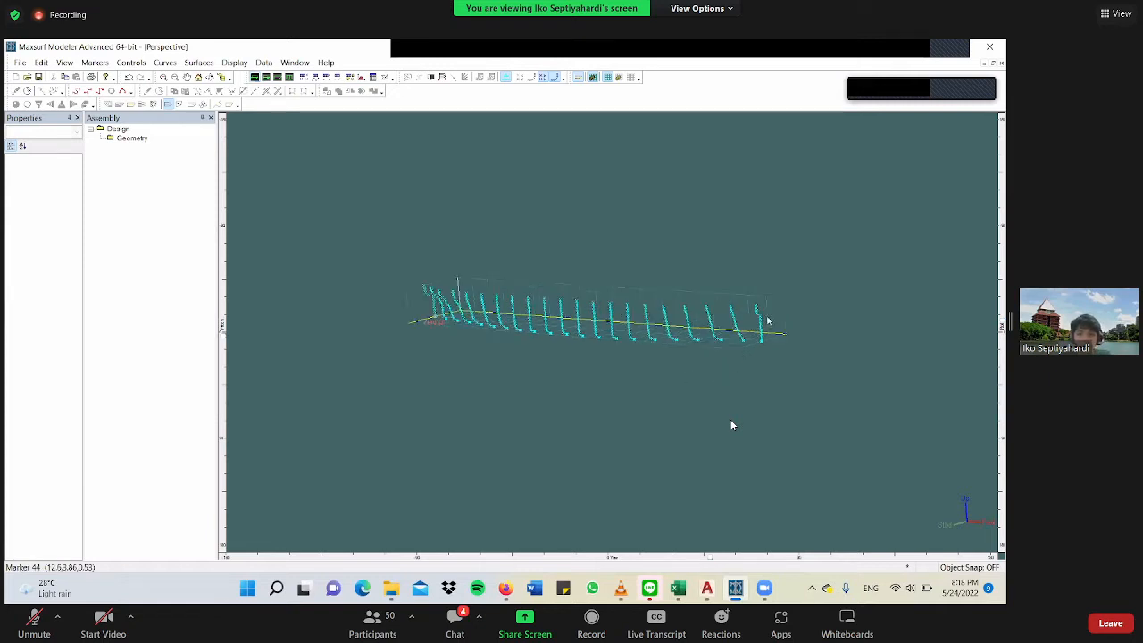
scroll(750, 387, up, 3)
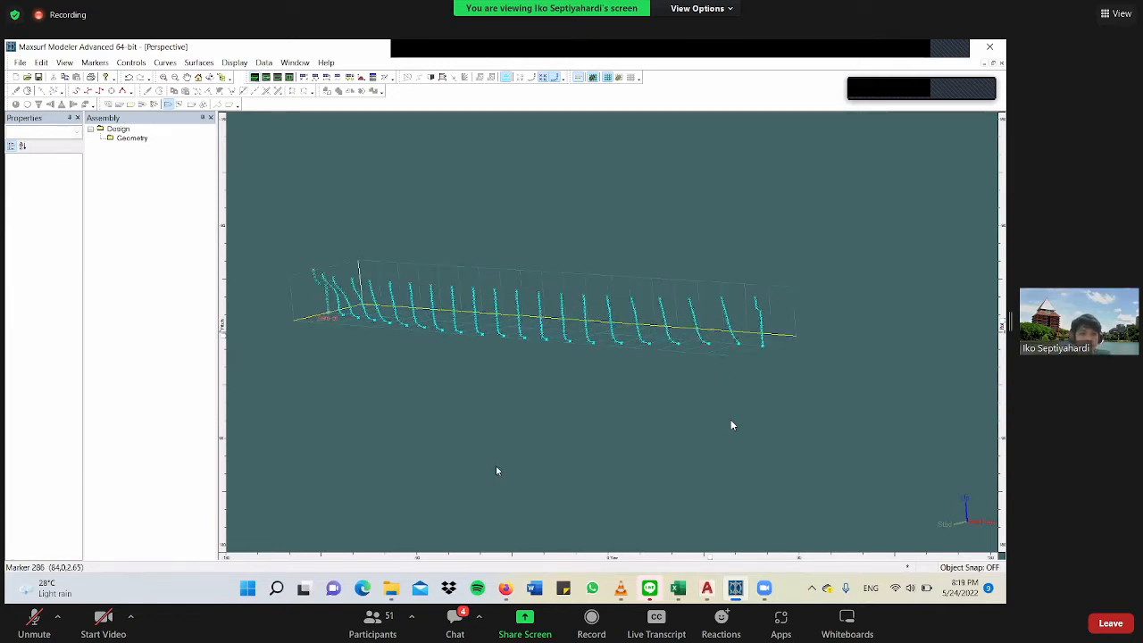
scroll(468, 353, down, 3)
key(ctrl+a)
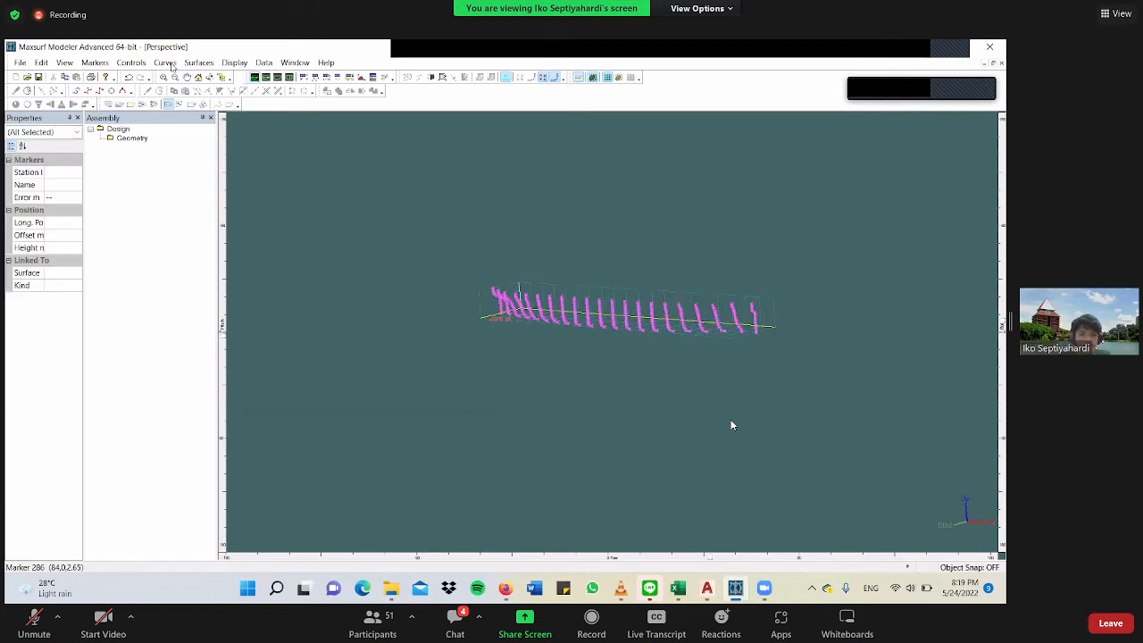
click(165, 62)
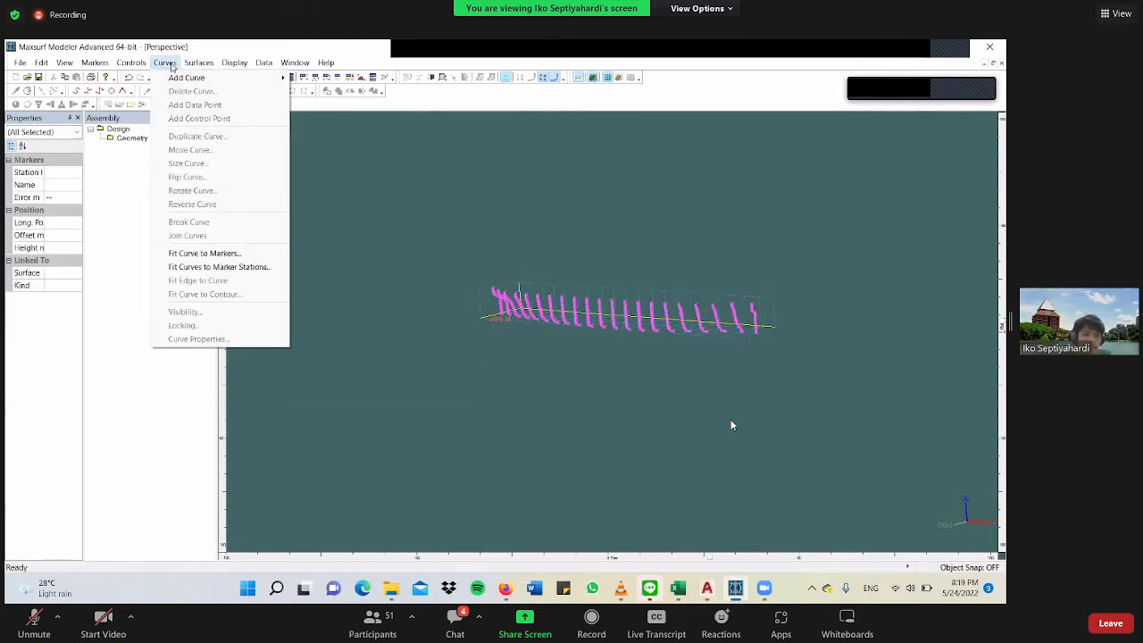
mouse_move(193, 68)
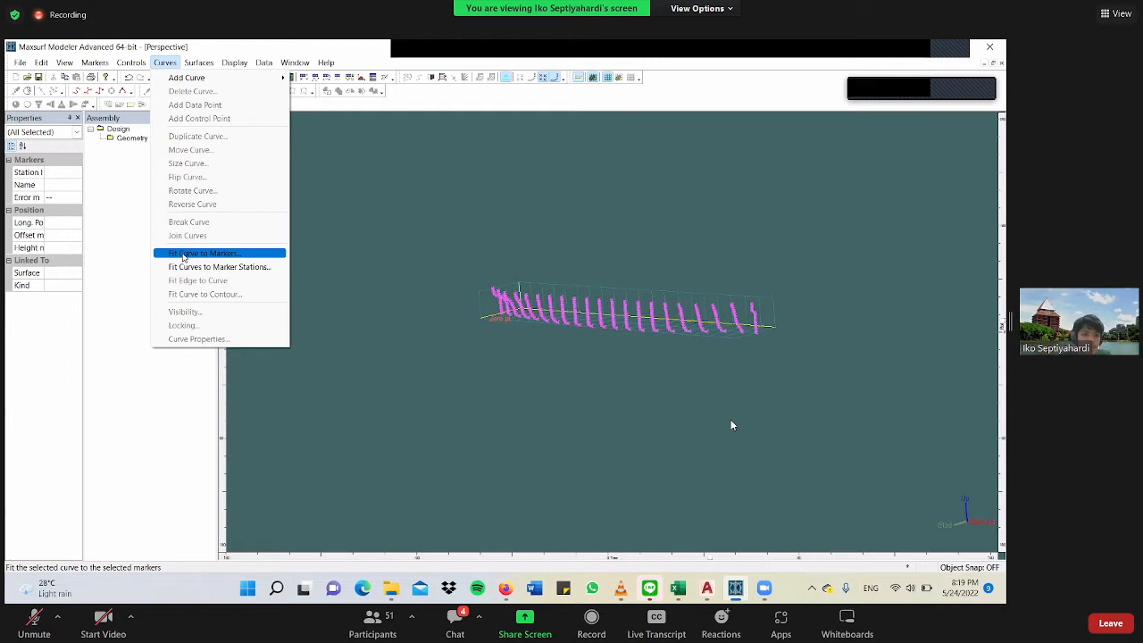
click(183, 257)
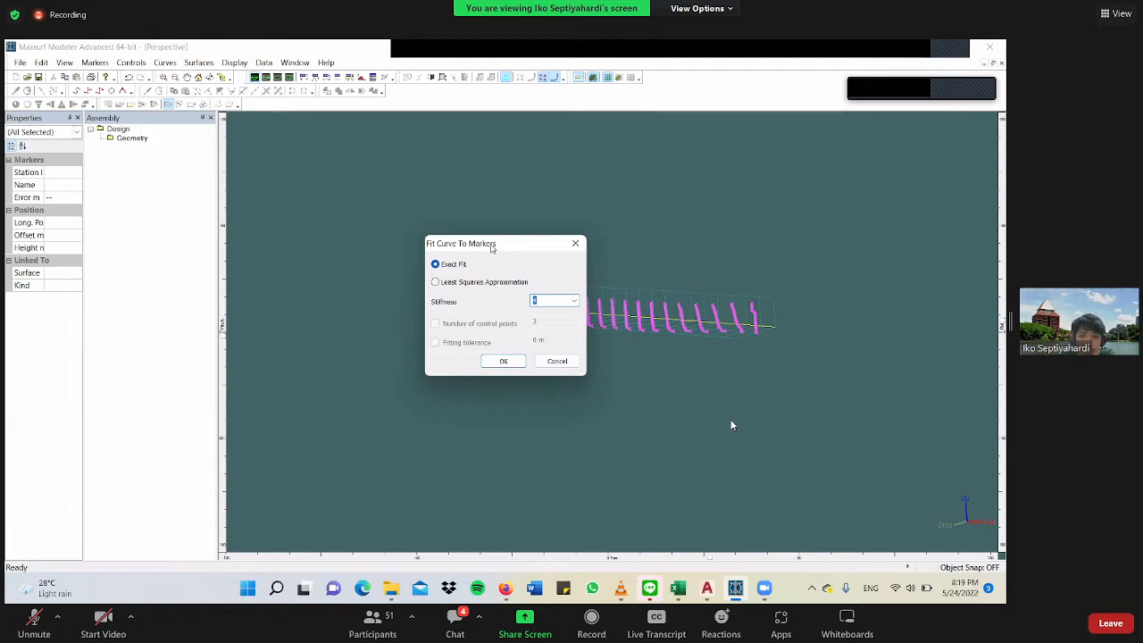
drag(490, 247, 371, 254)
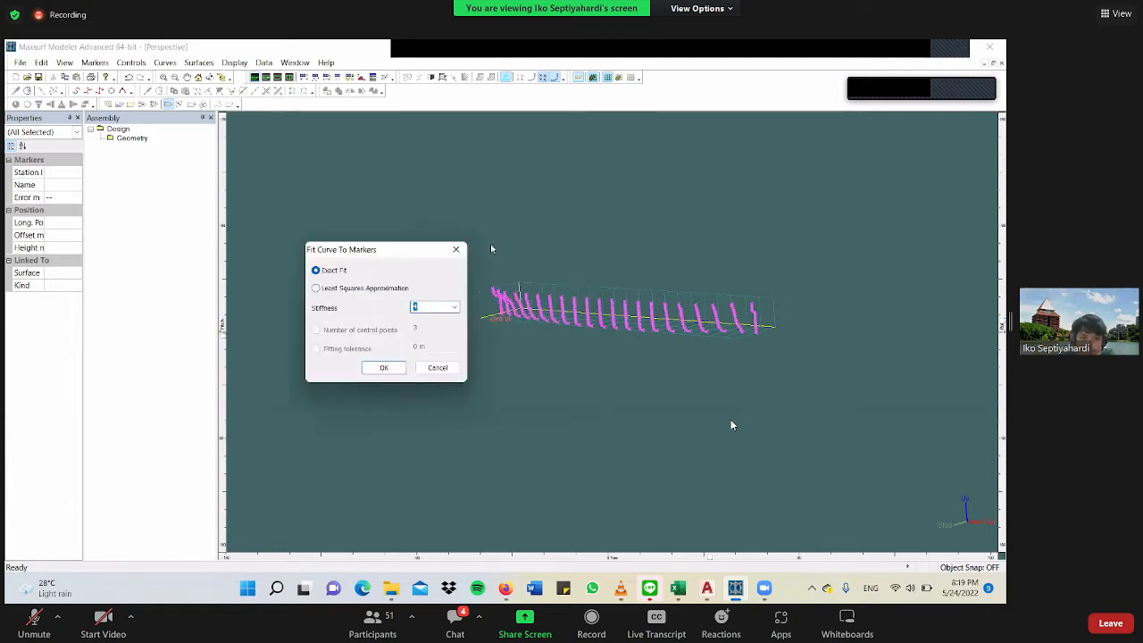
click(354, 289)
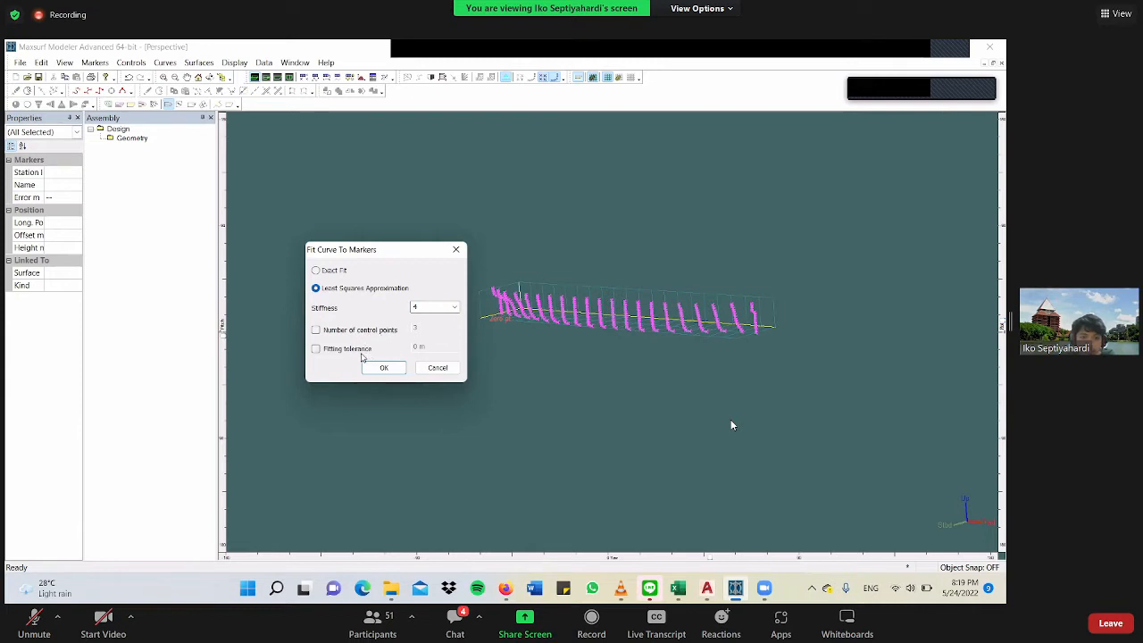
click(332, 273)
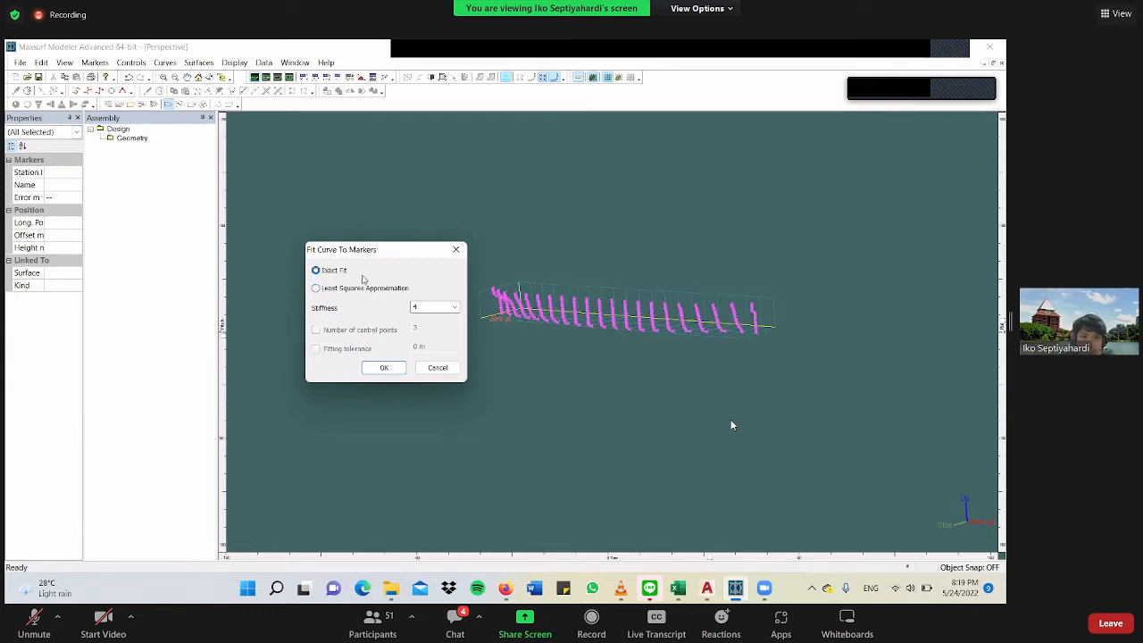
click(455, 307)
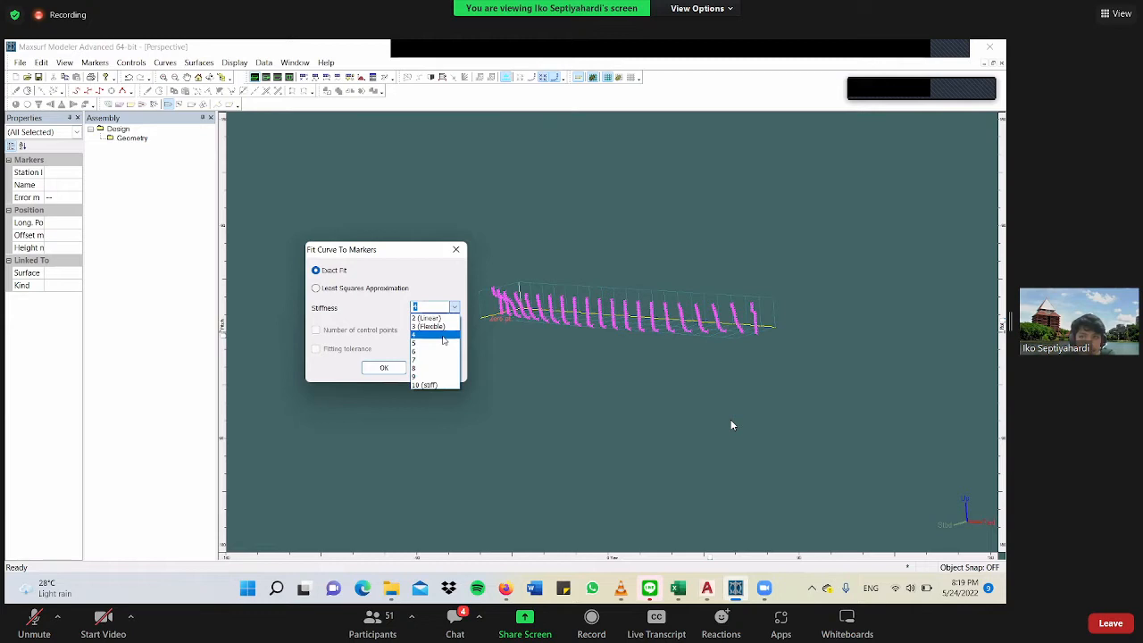
click(442, 336)
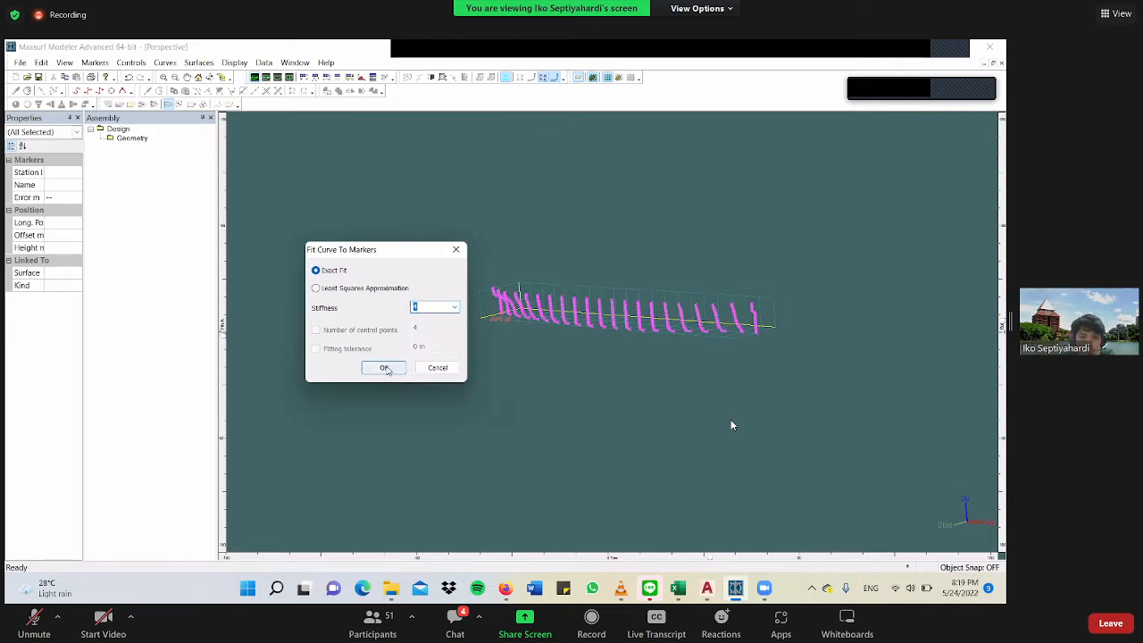
click(385, 369)
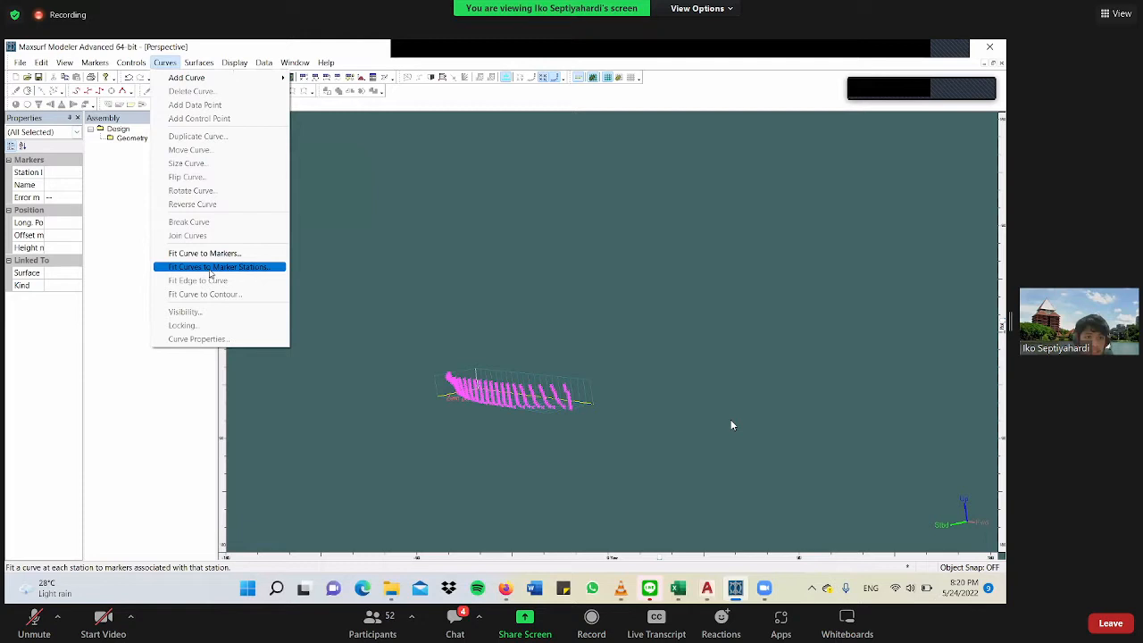
Fit curves to the marker stations using exact fit with stiffness 4 and deselect the markers.
key(Return)
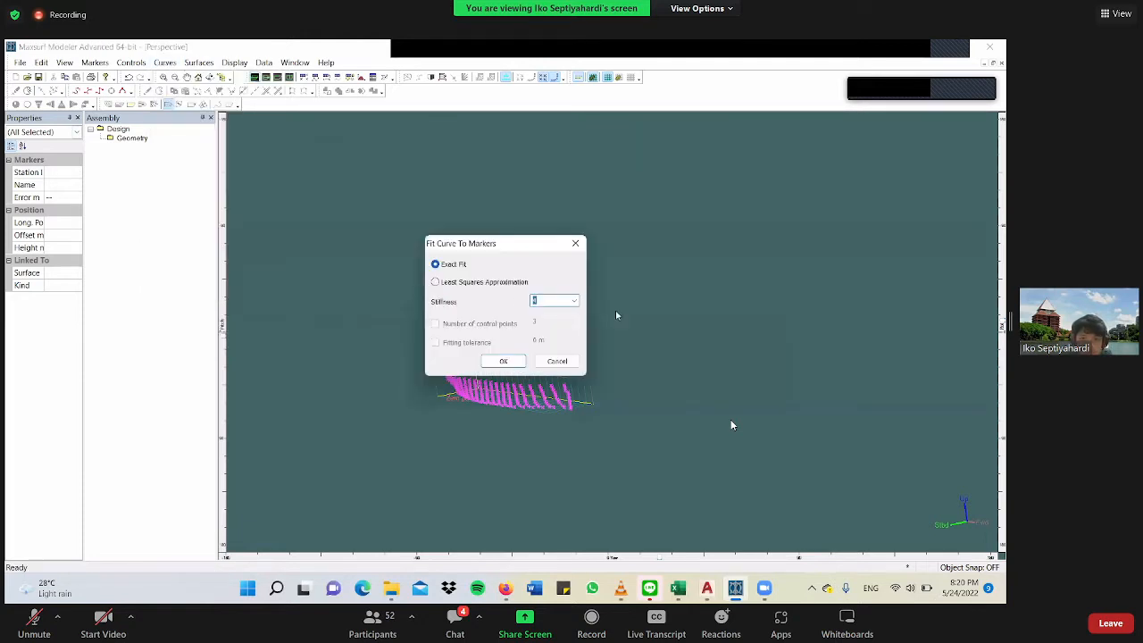
click(504, 362)
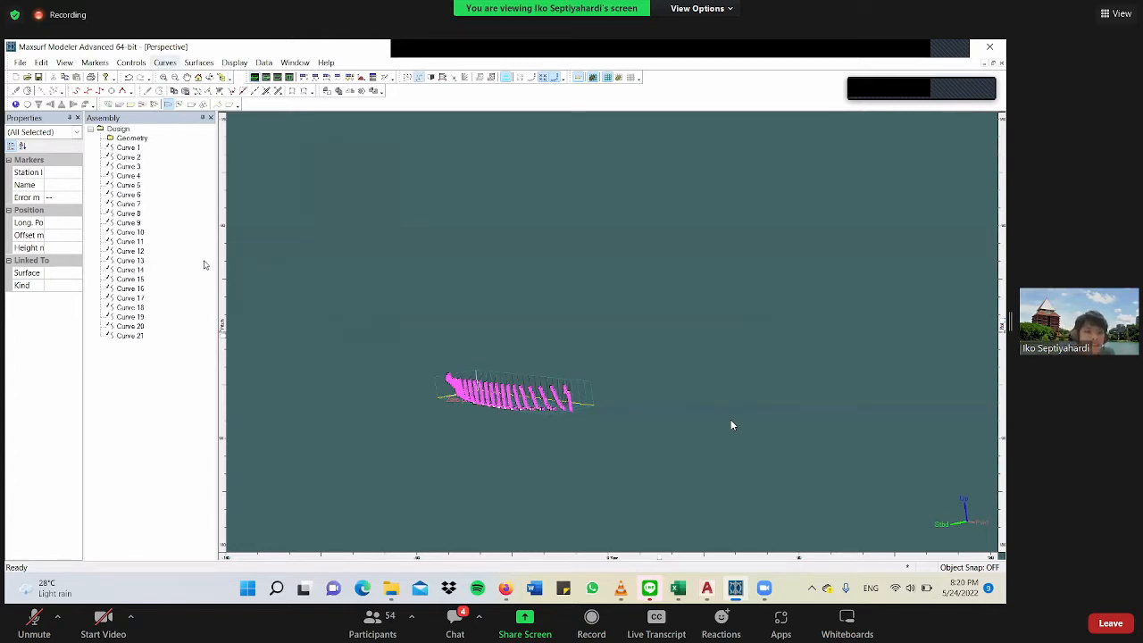
click(165, 63)
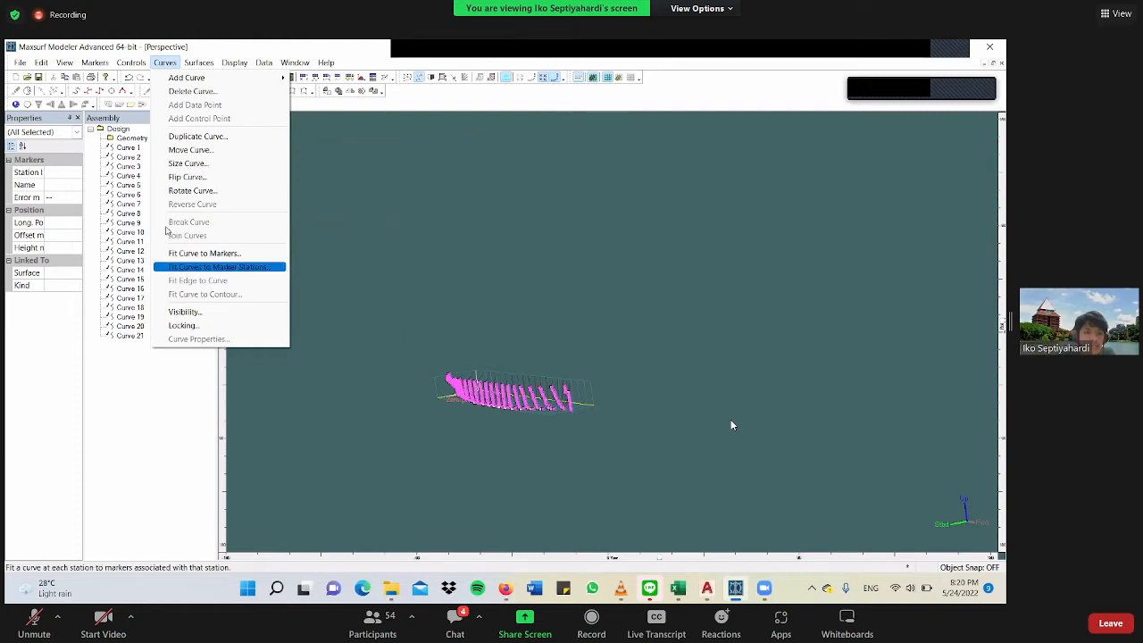
click(135, 148)
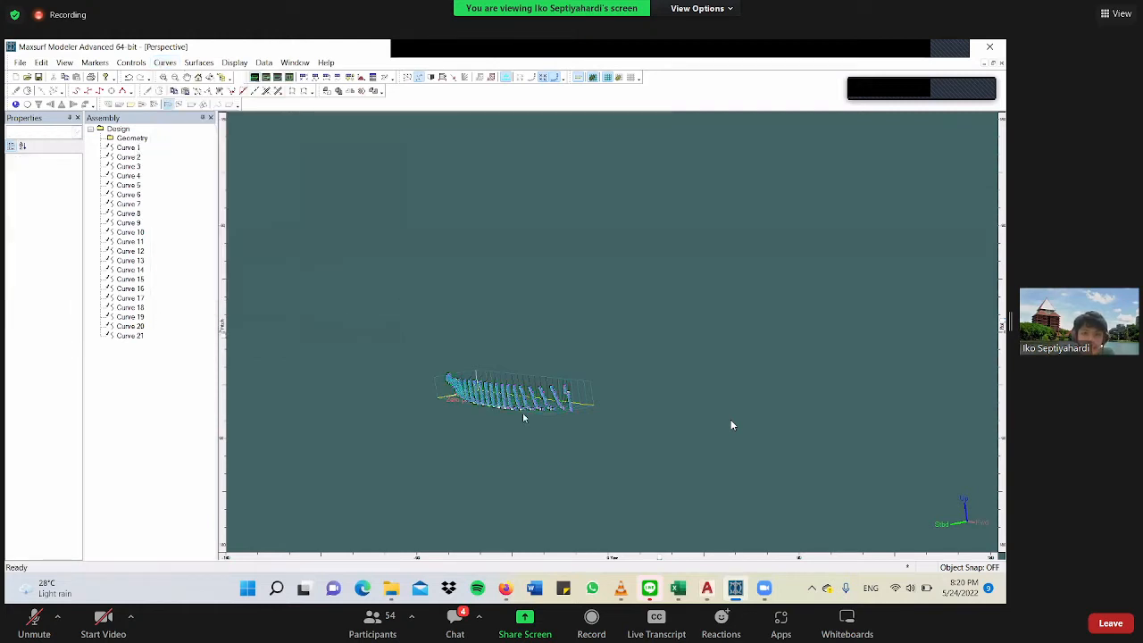
scroll(536, 410, up, 4)
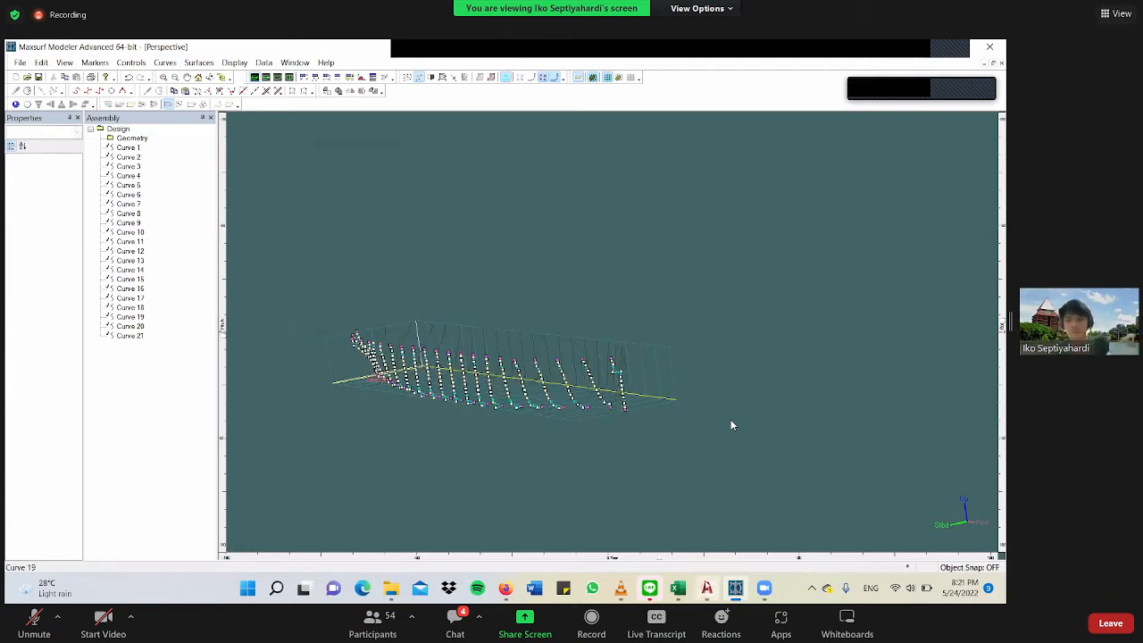
mouse_move(706, 587)
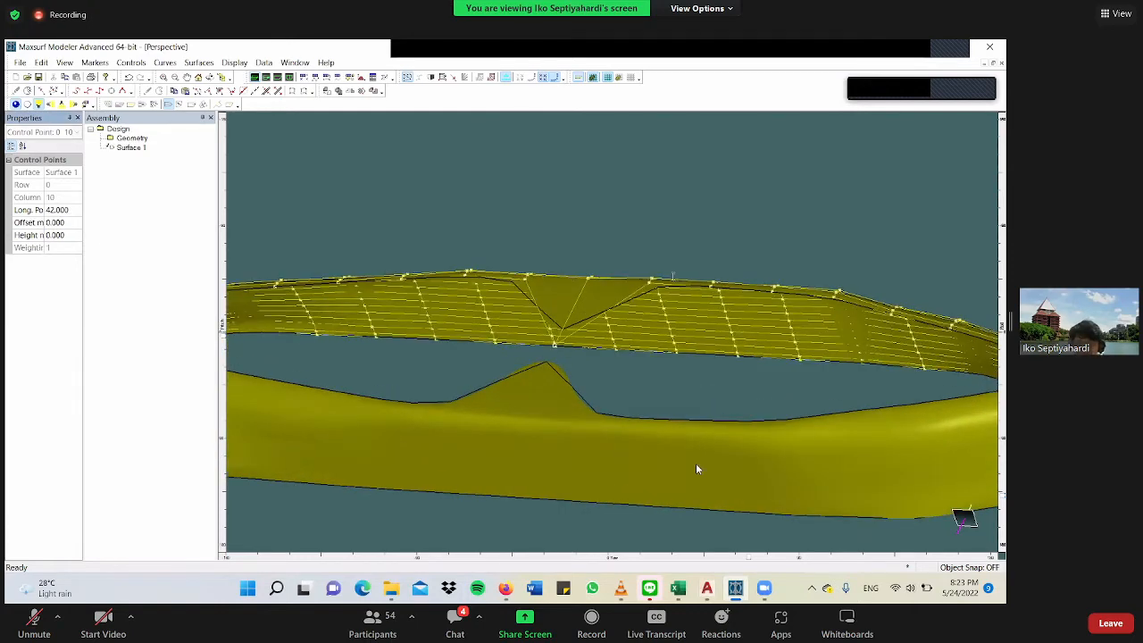
Switch to OBS to check the screen recording and return to the full-screen meeting view of the hull.
double_click(703, 426)
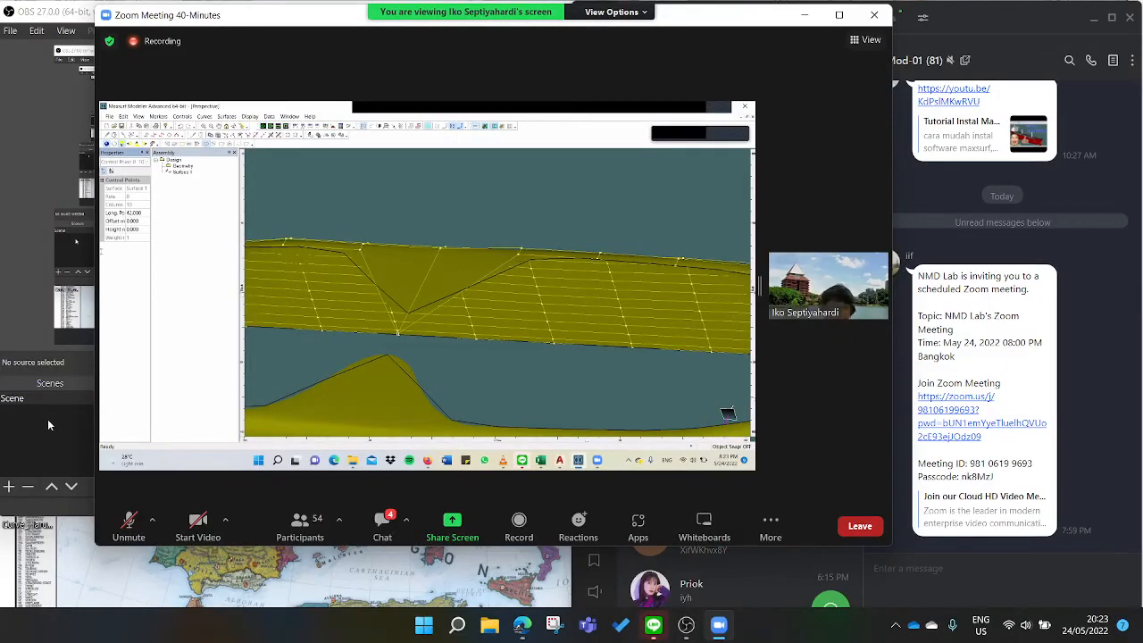
click(48, 420)
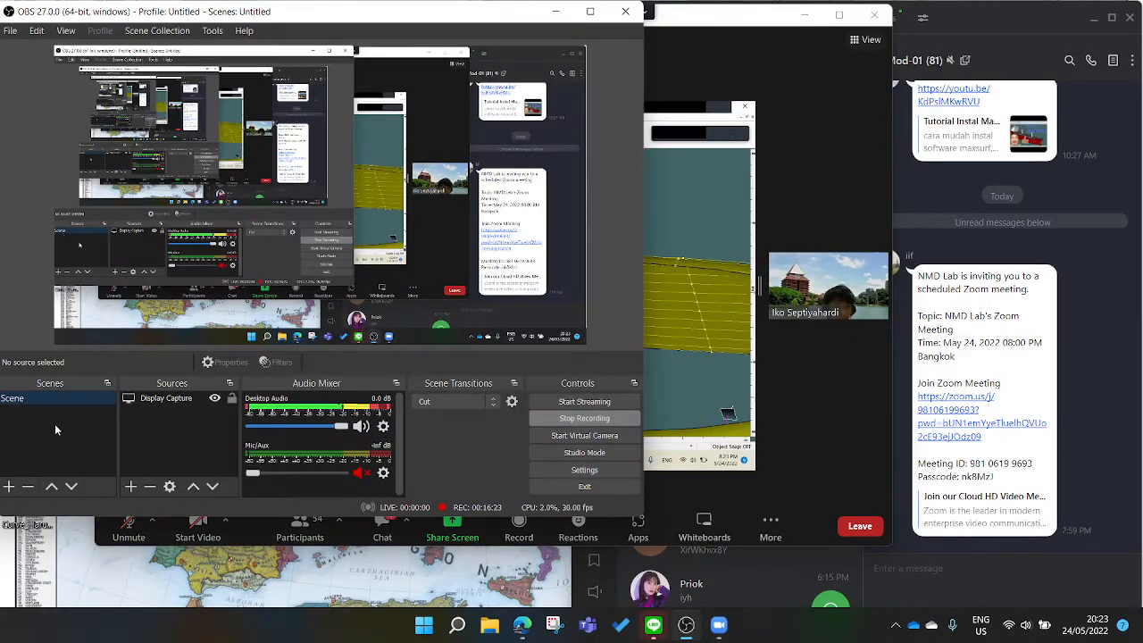
double_click(706, 283)
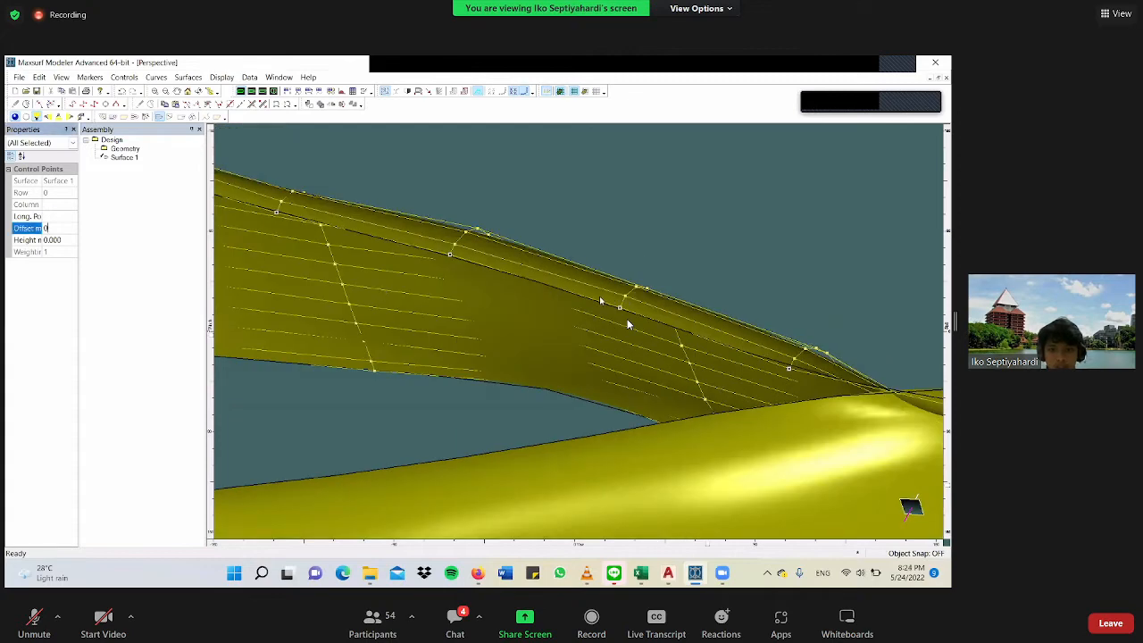
scroll(628, 267, up, 8)
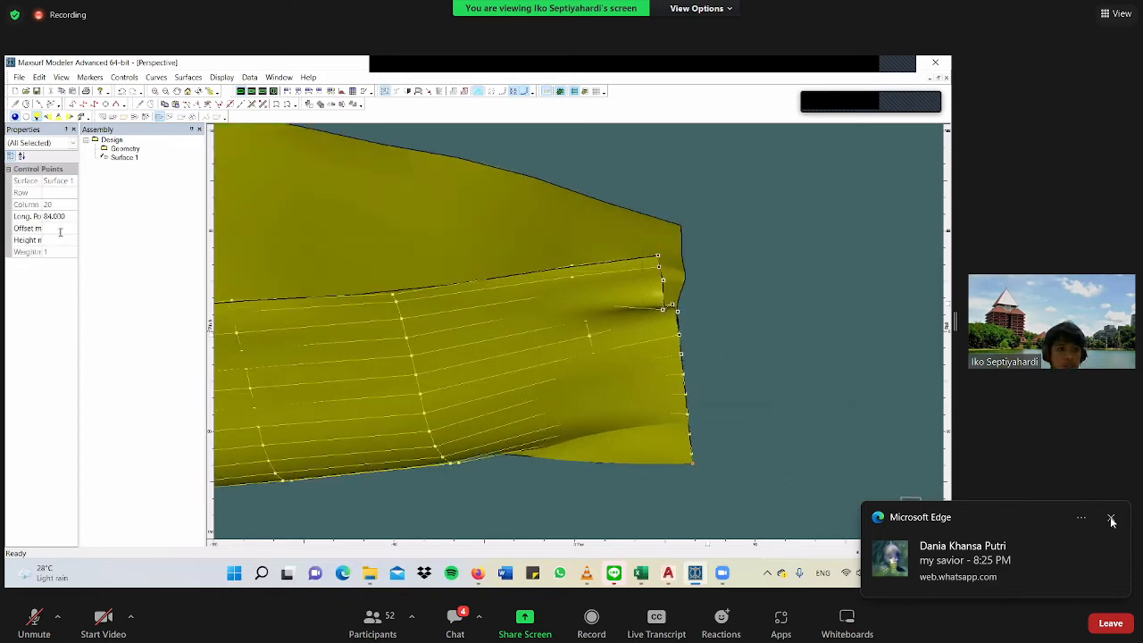
Switch to Microsoft Edge to check the video processing in YouTube Studio, and return to the meeting with a wider shared screen.
double_click(447, 255)
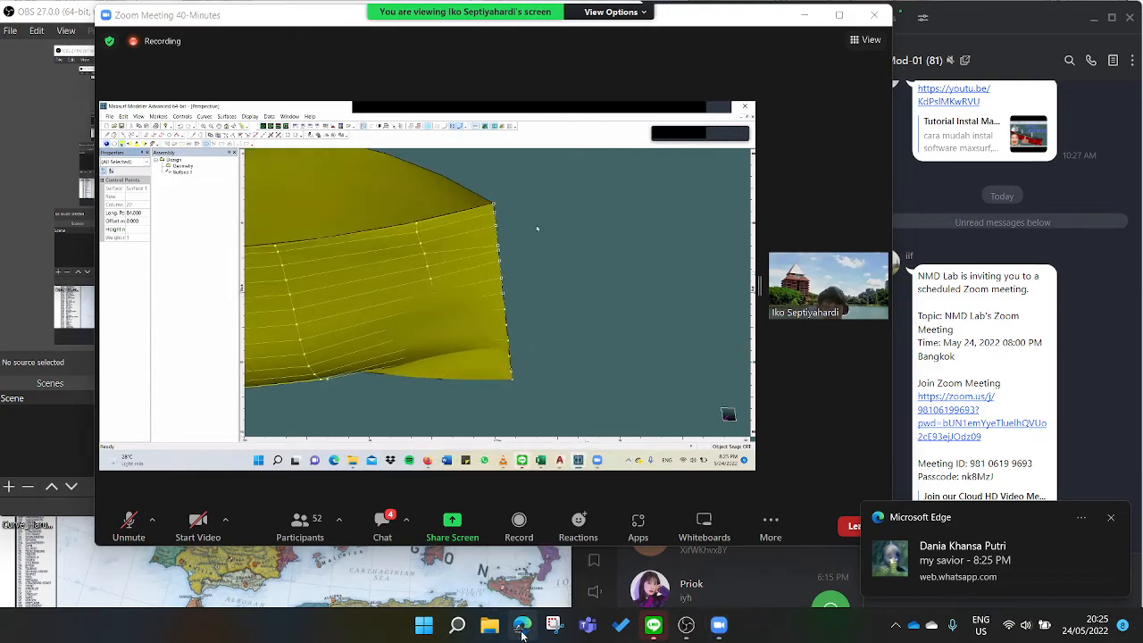
drag(680, 23, 975, 31)
click(525, 630)
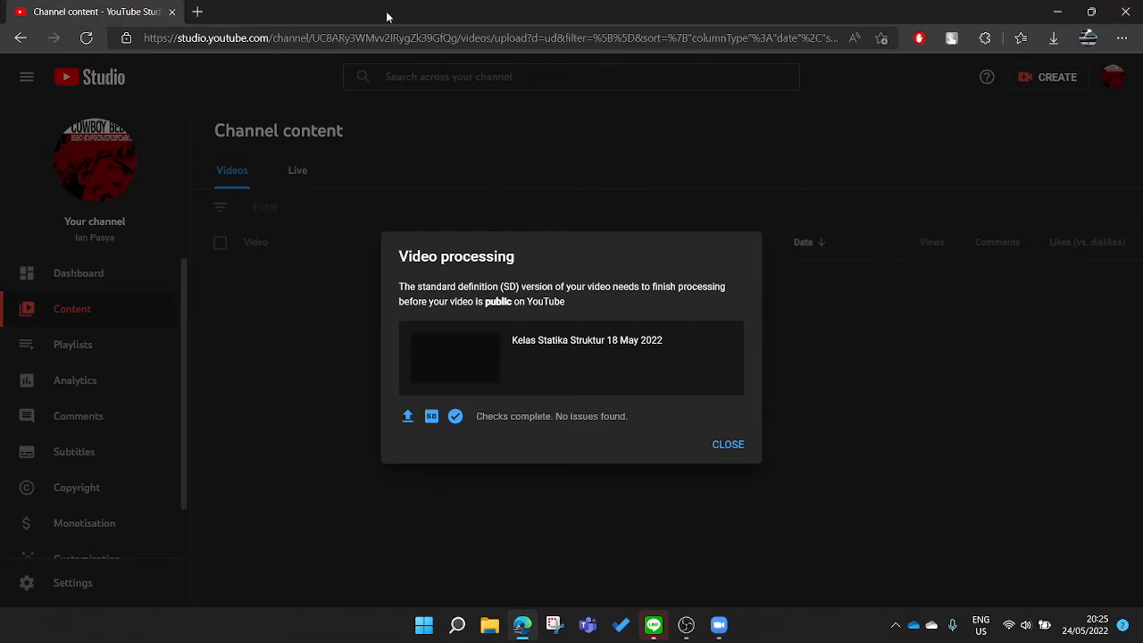
click(1057, 12)
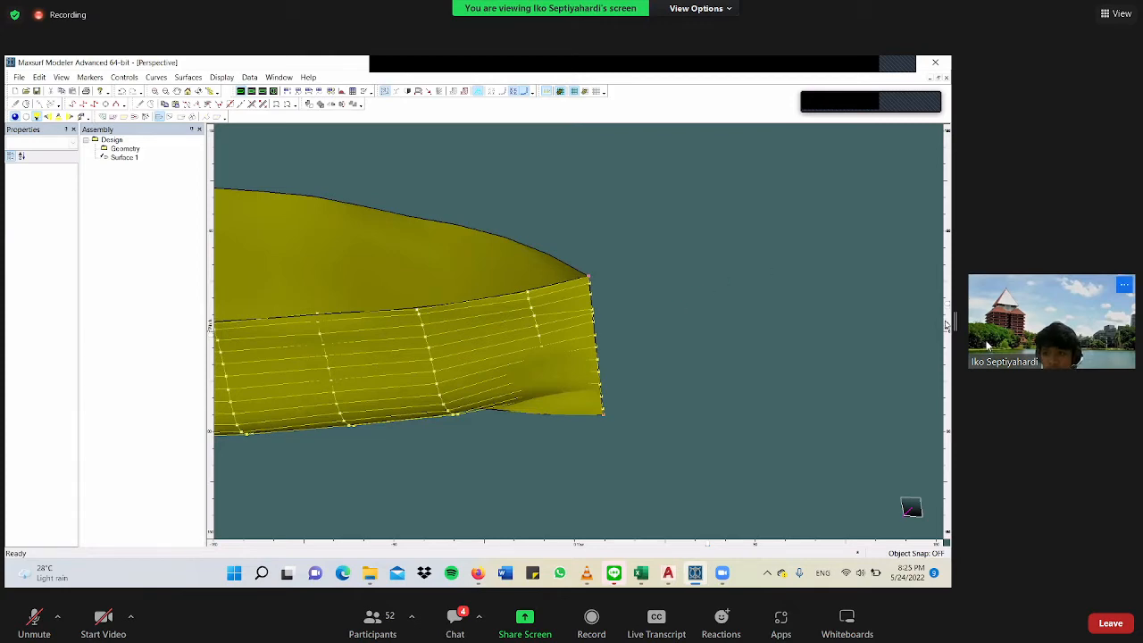
drag(955, 321, 875, 321)
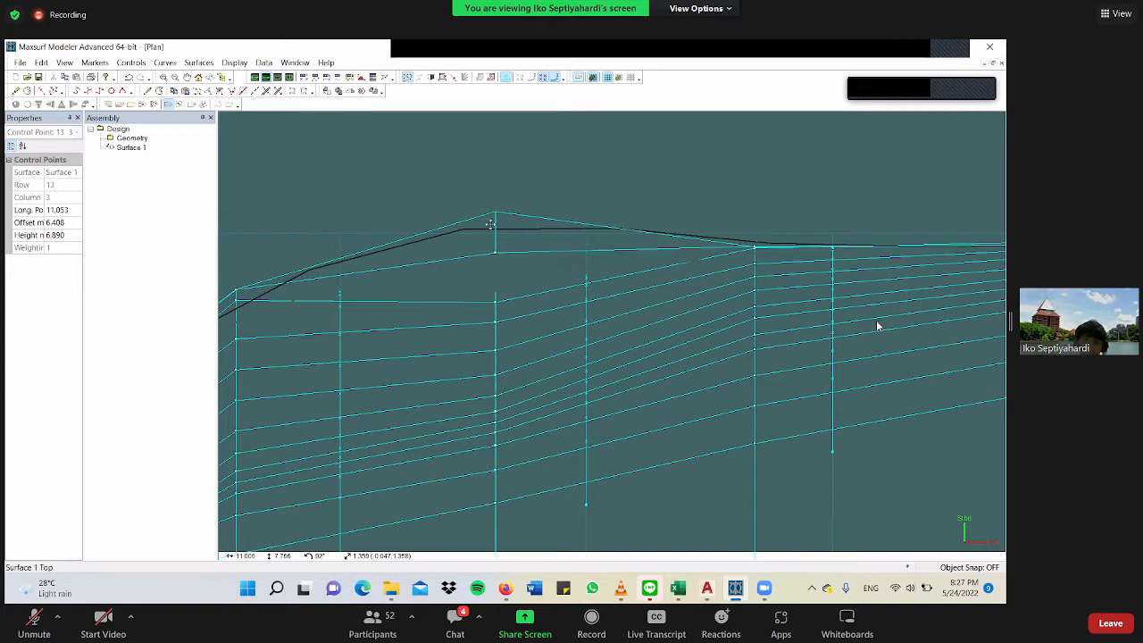
In the Plan view, move the column 3 control points of Surface 1 outboard row by row, in line with the neighbouring columns.
drag(482, 280, 490, 328)
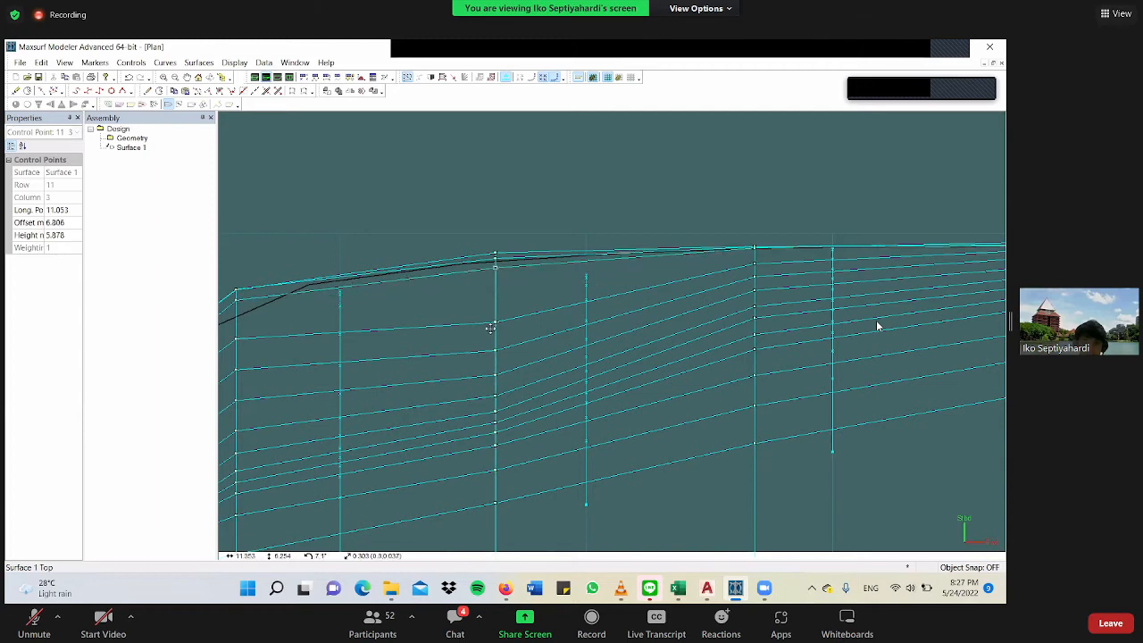
click(494, 321)
drag(496, 282, 499, 287)
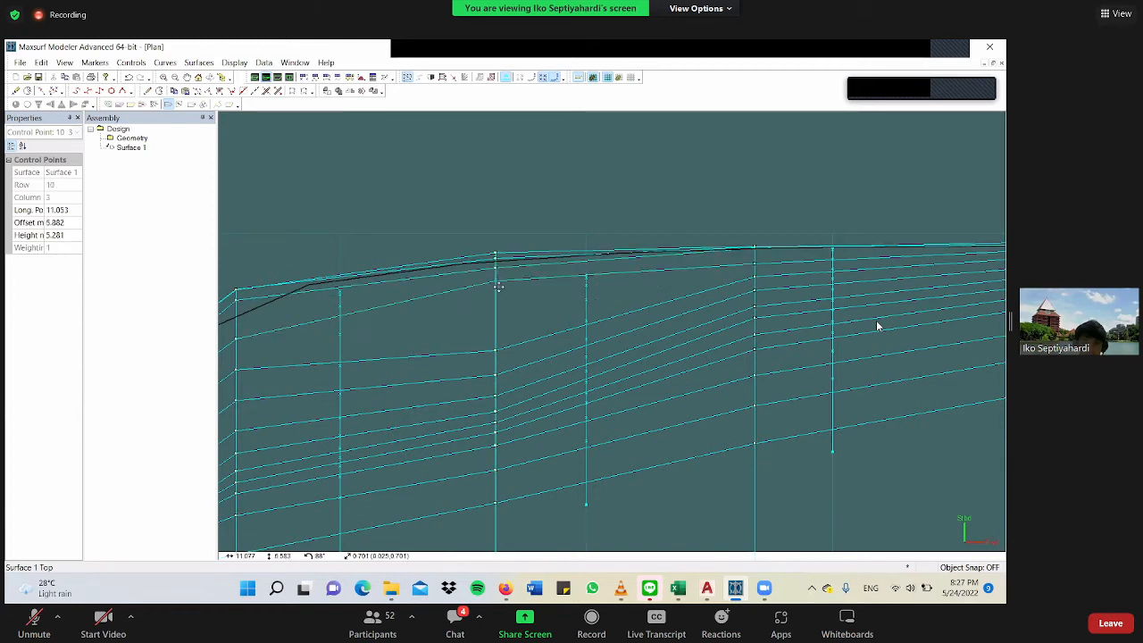
click(488, 375)
drag(515, 325, 503, 356)
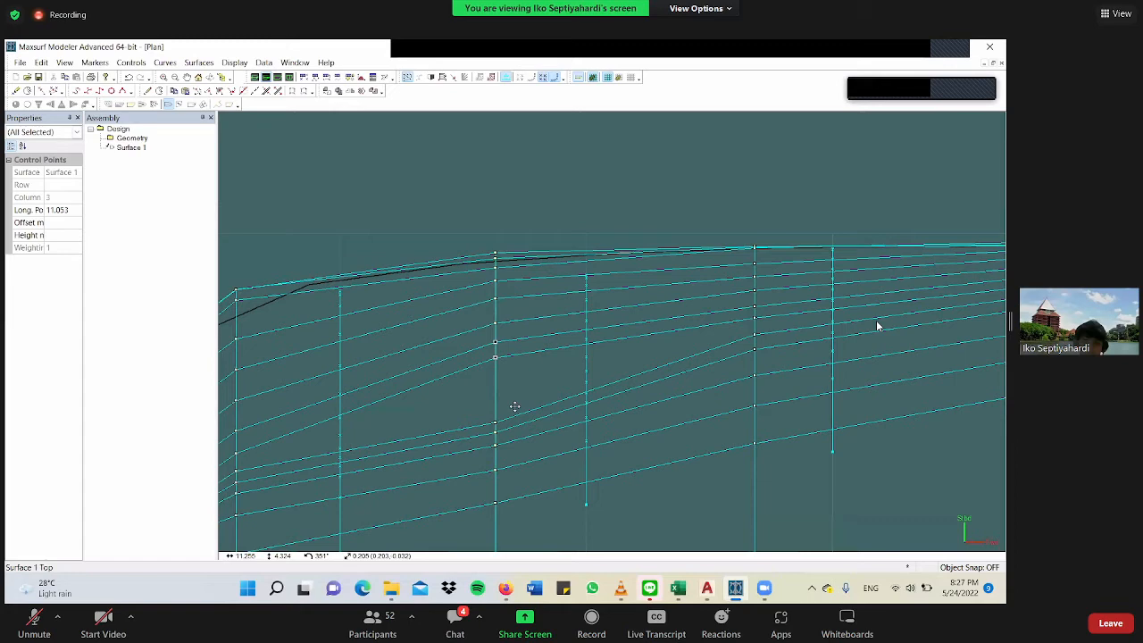
drag(515, 407, 496, 390)
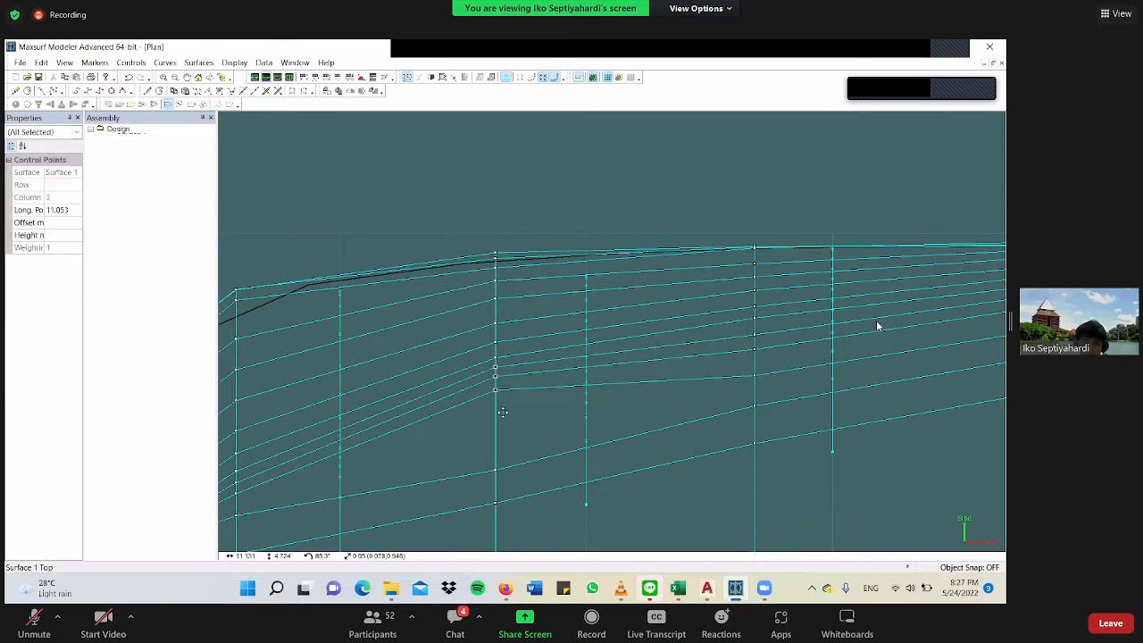
scroll(496, 402, down, 3)
scroll(496, 399, down, 3)
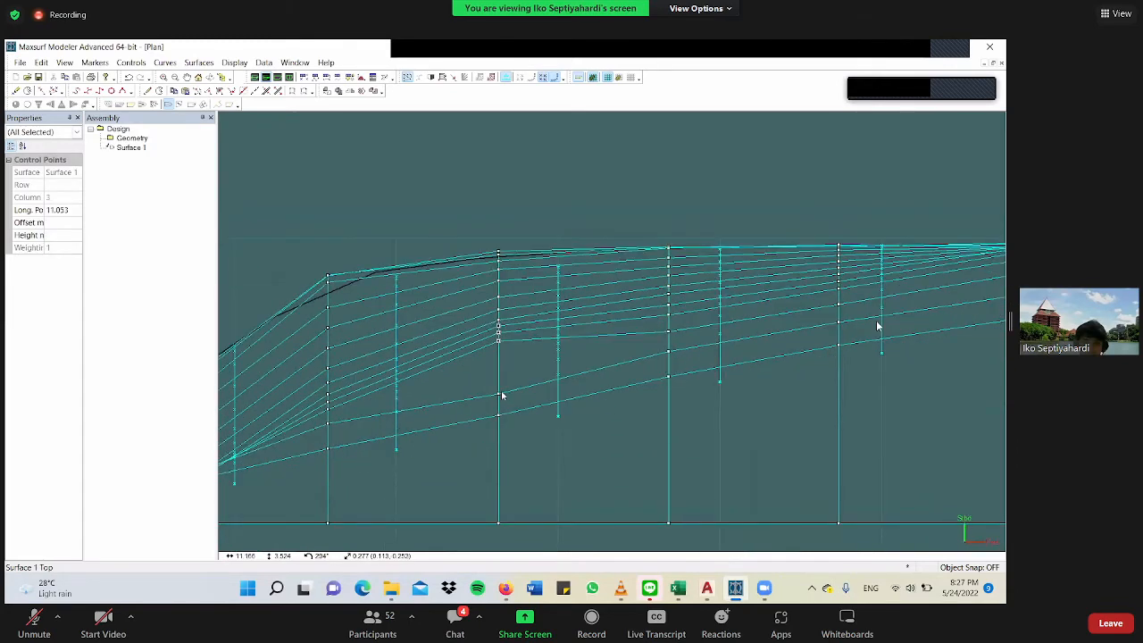
scroll(392, 386, down, 4)
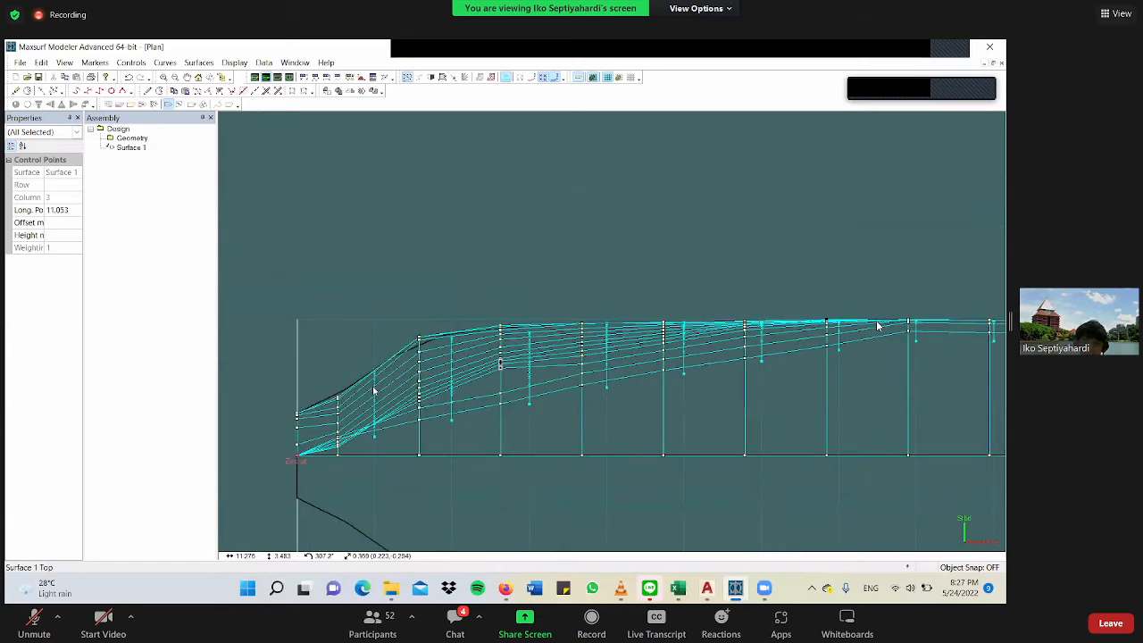
scroll(367, 401, up, 2)
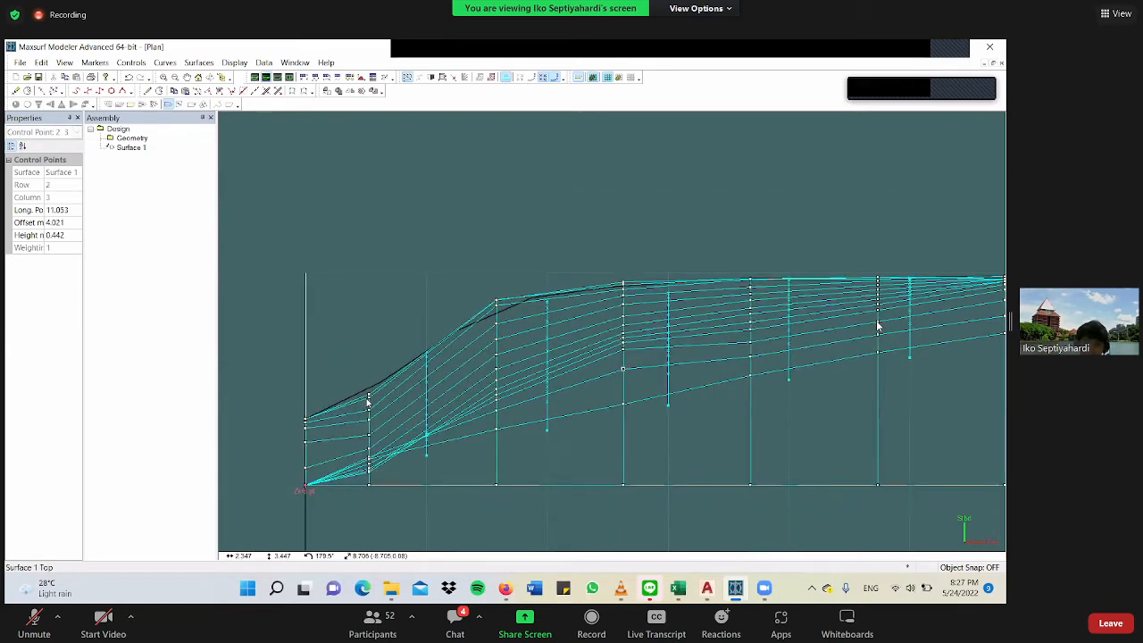
scroll(365, 401, up, 1)
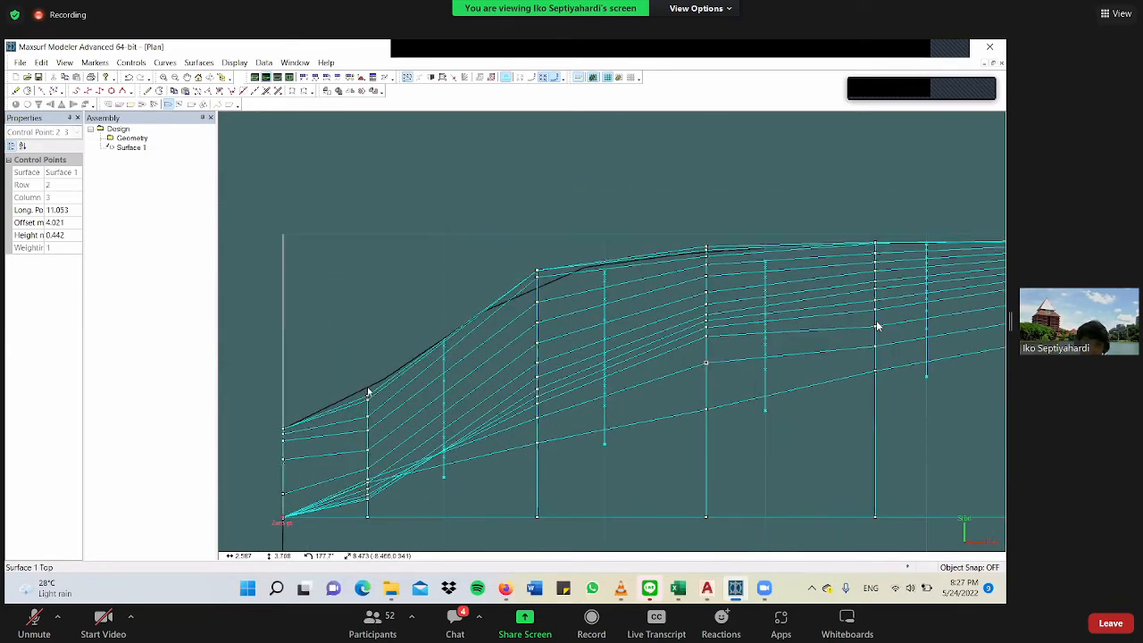
scroll(357, 348, up, 1)
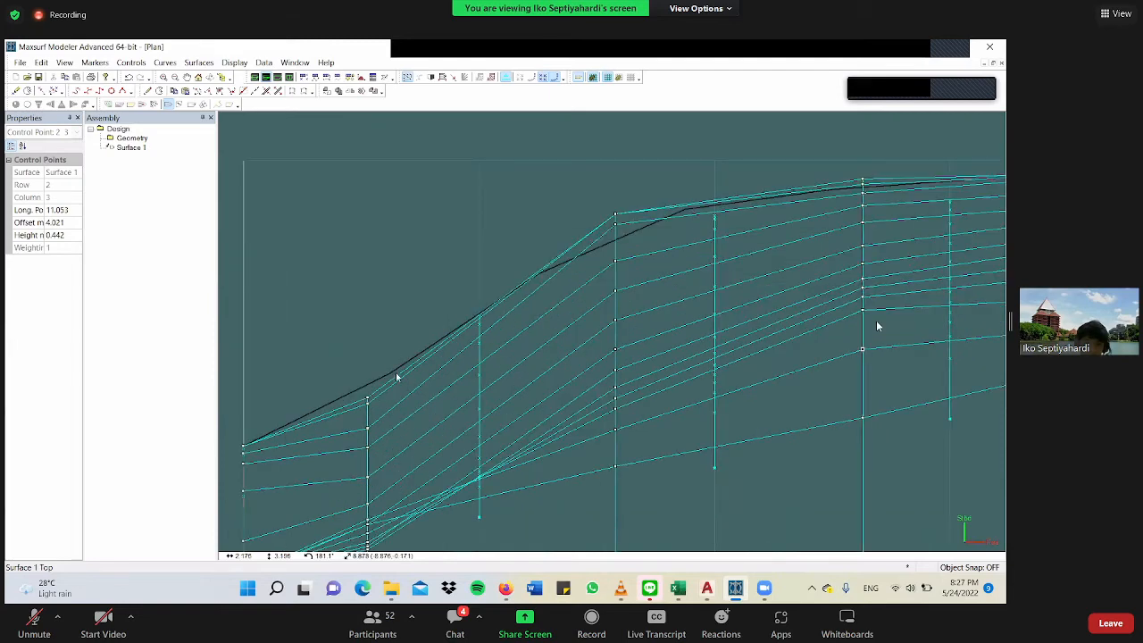
In the Plan view, move the row 13, column 1 control point of Surface 1 outboard to an offset of about 4.17 m.
click(382, 399)
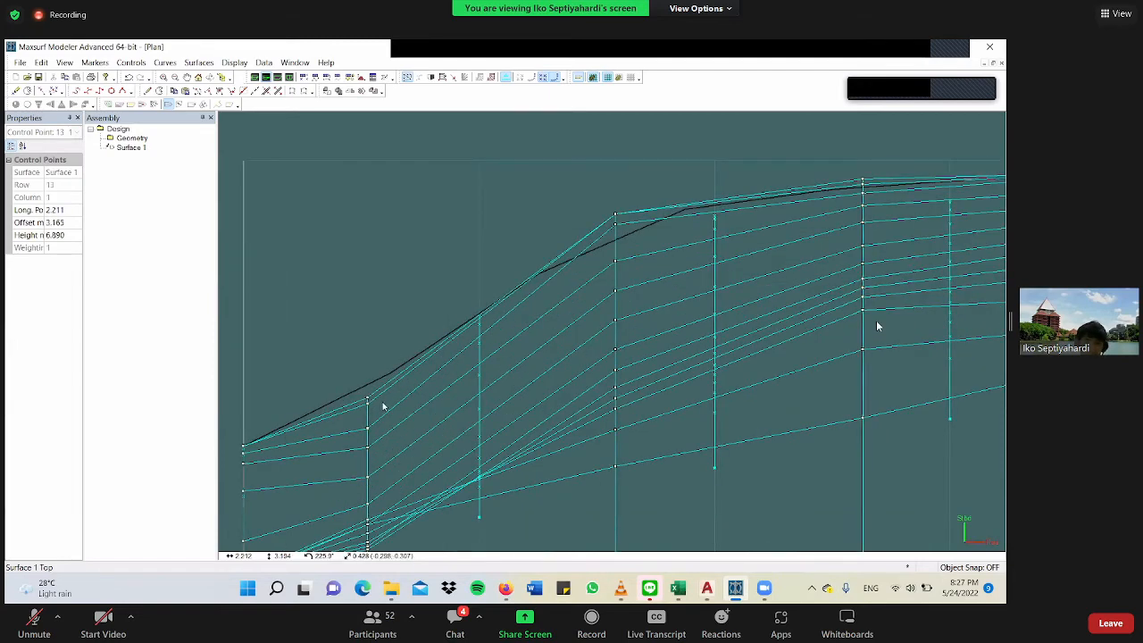
scroll(380, 397, down, 1)
scroll(382, 397, down, 1)
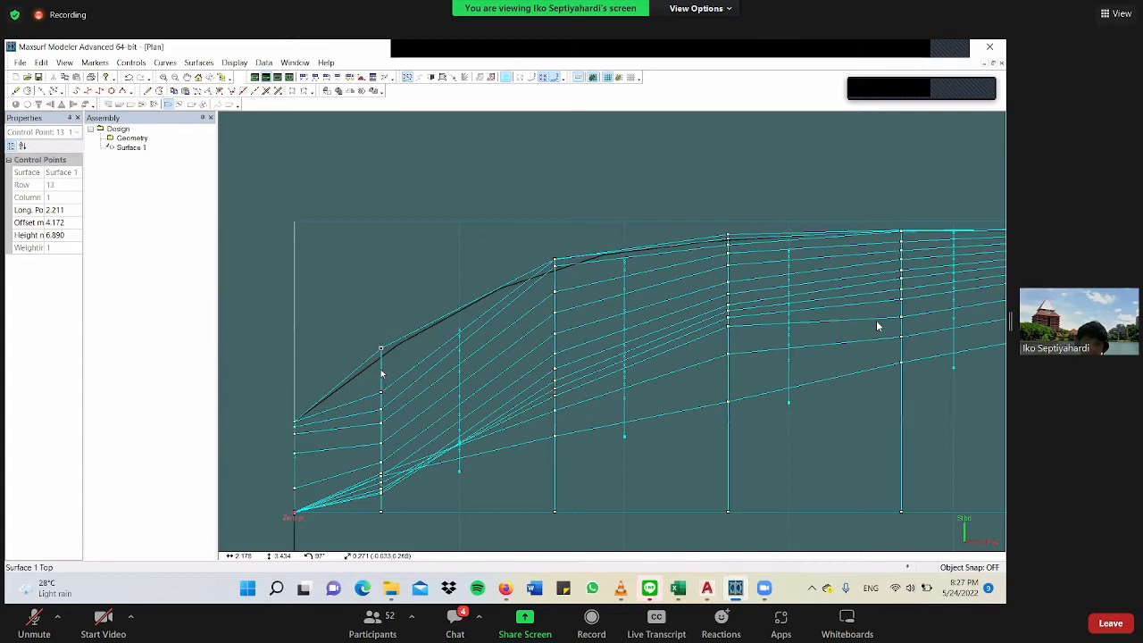
scroll(380, 384, up, 1)
Move the column 1 control points in rows 12 to 9 outboard, spacing them in line with the neighbouring columns.
click(380, 401)
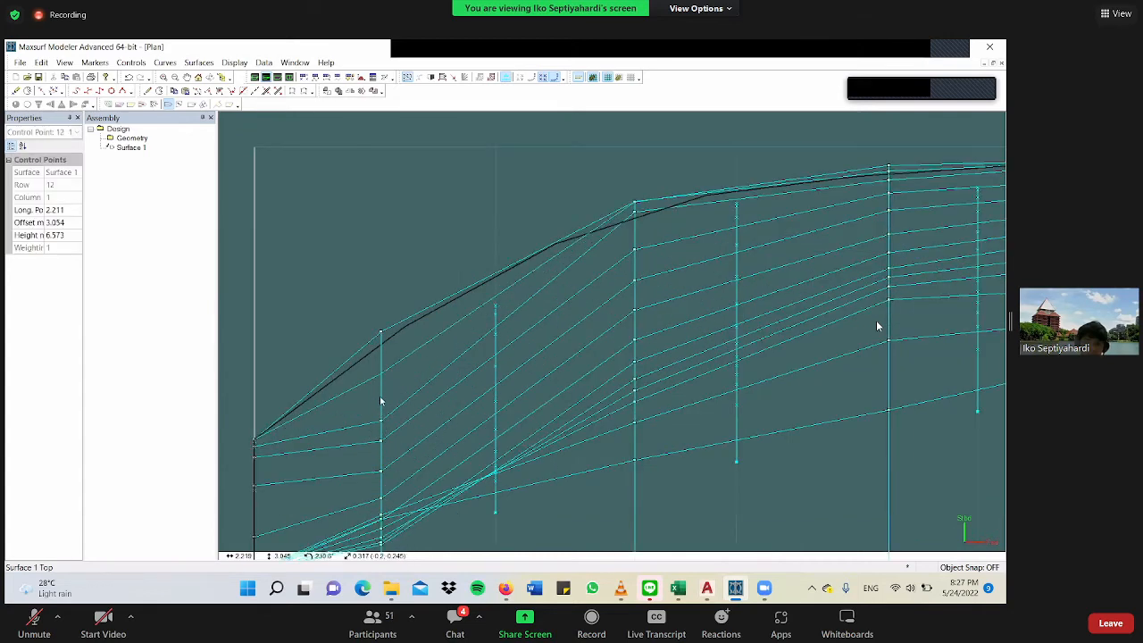
click(380, 421)
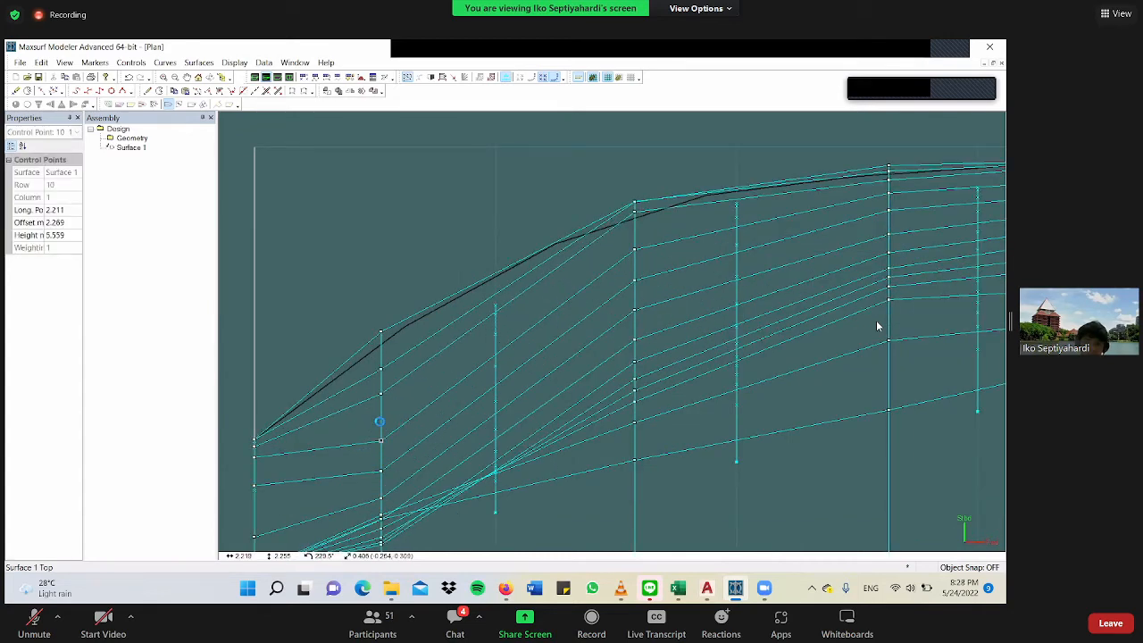
drag(380, 421, 380, 416)
mouse_move(401, 454)
mouse_down()
mouse_move(377, 474)
mouse_move(381, 445)
mouse_up()
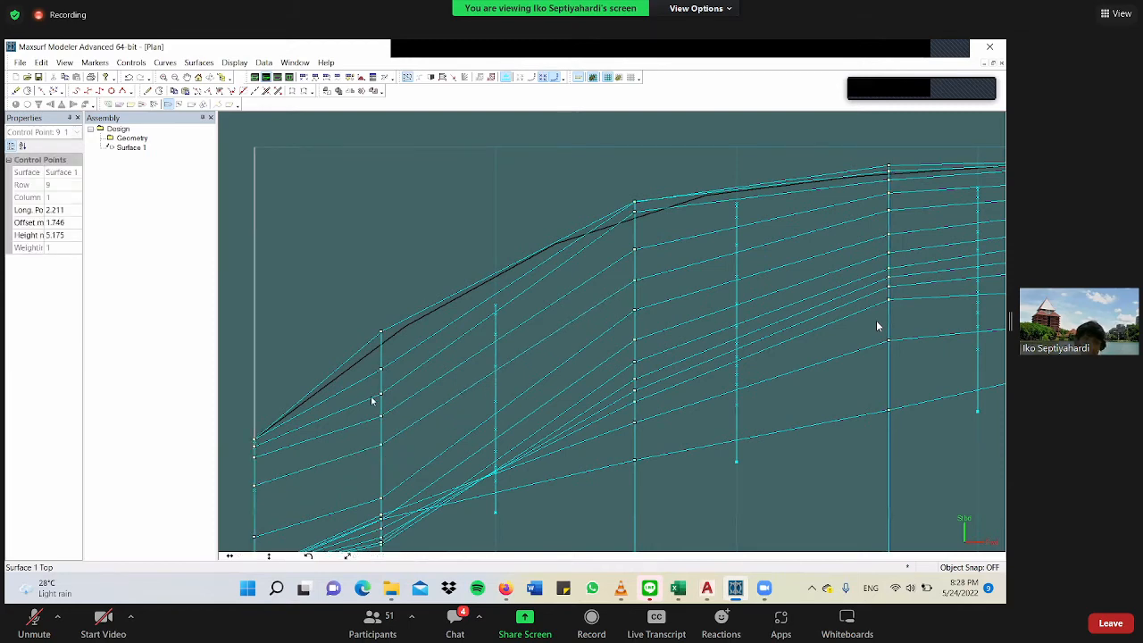
scroll(378, 393, down, 2)
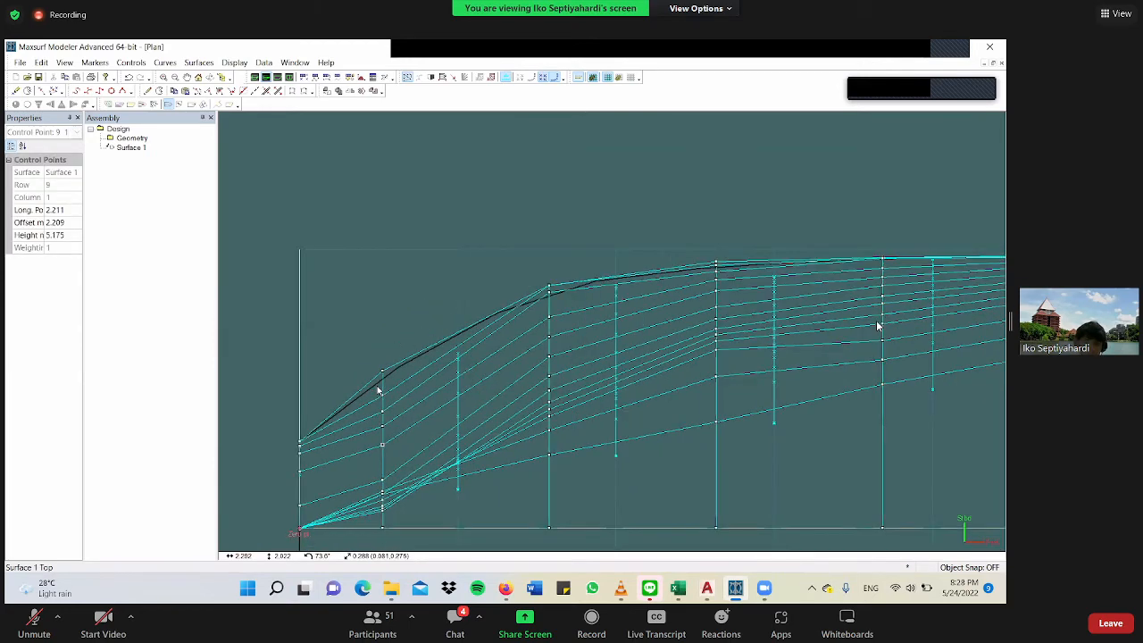
middle_drag(383, 418, 383, 415)
scroll(384, 406, down, 2)
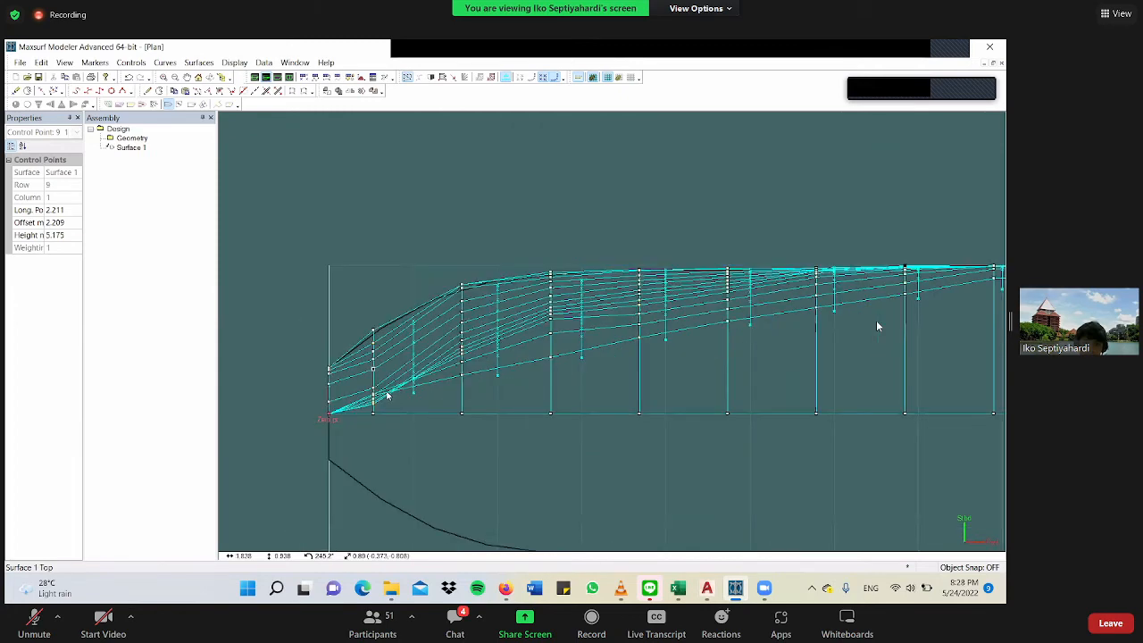
scroll(380, 402, up, 2)
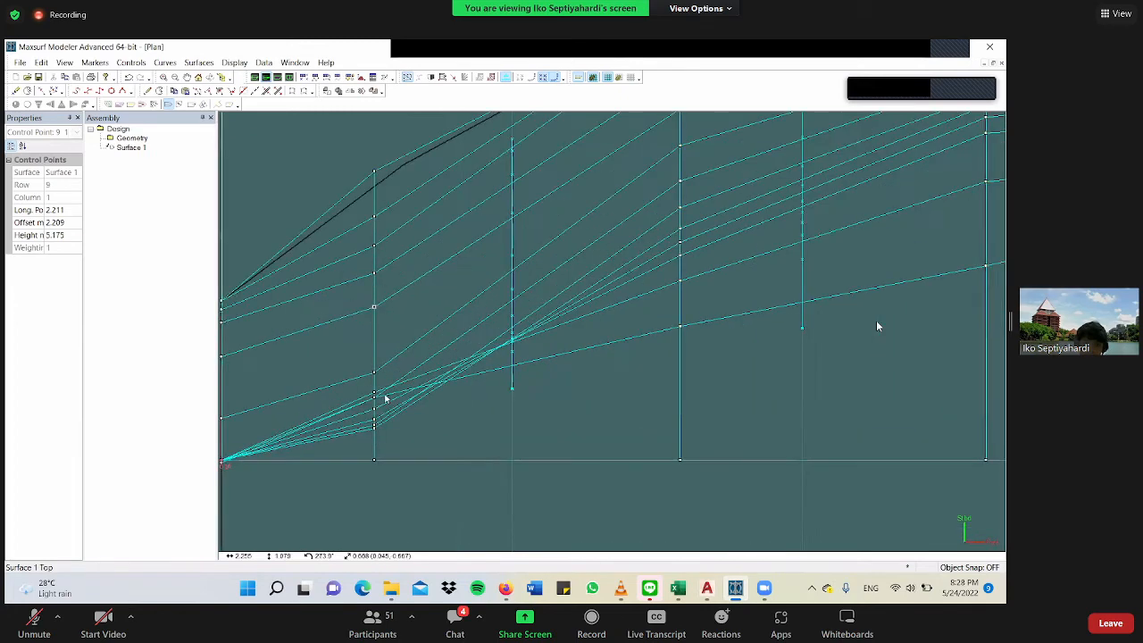
scroll(384, 393, up, 3)
click(381, 327)
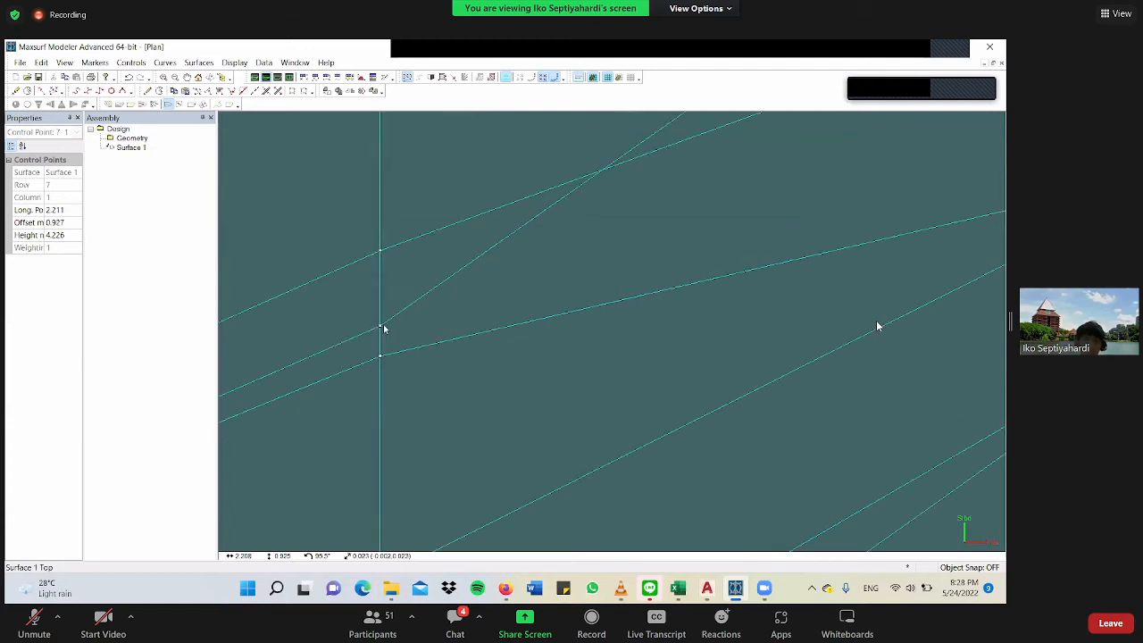
scroll(389, 331, down, 1)
scroll(411, 334, down, 1)
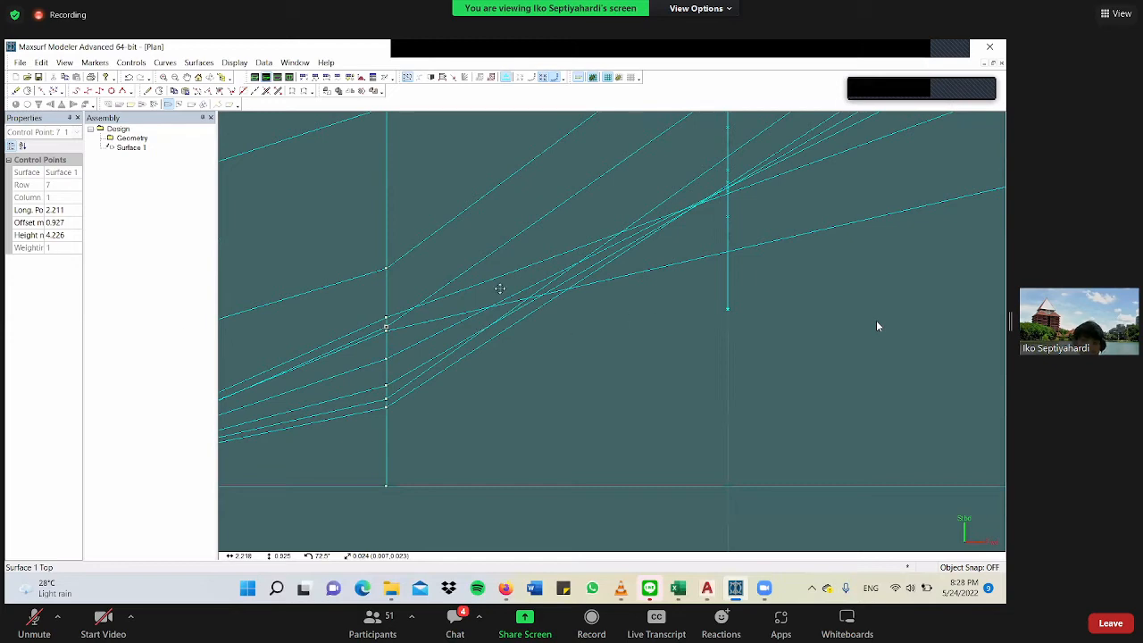
Near the bow, move the column 17 control points in rows 13 and 12 outboard, with row 13 at an offset of about 5.71 m.
scroll(500, 288, down, 10)
scroll(651, 323, up, 3)
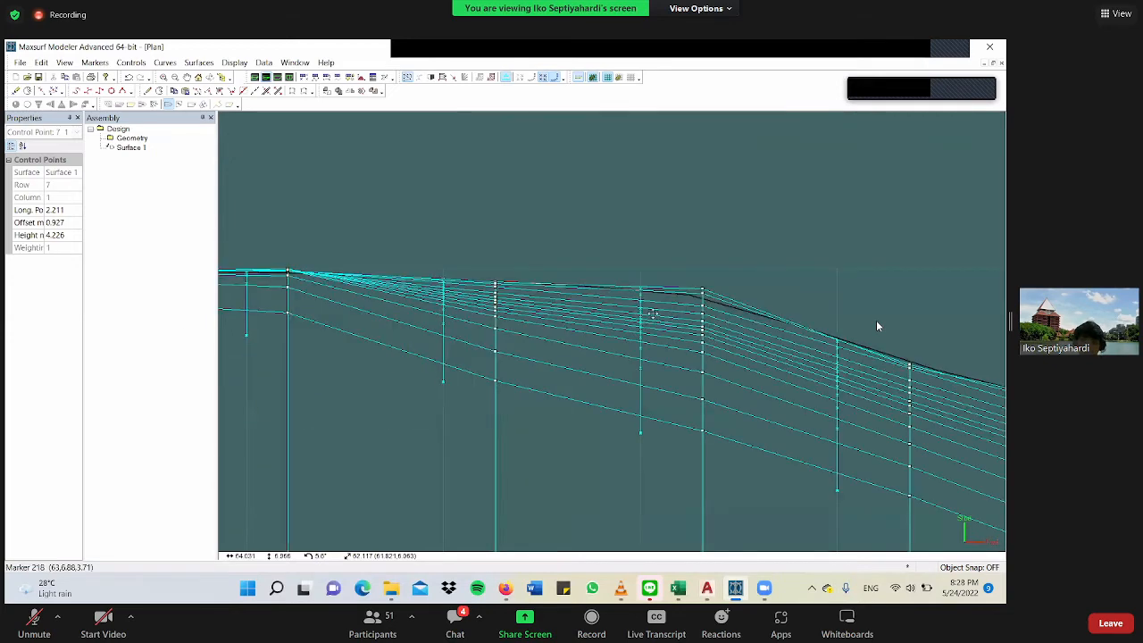
scroll(653, 312, up, 3)
scroll(635, 329, up, 3)
scroll(634, 329, up, 3)
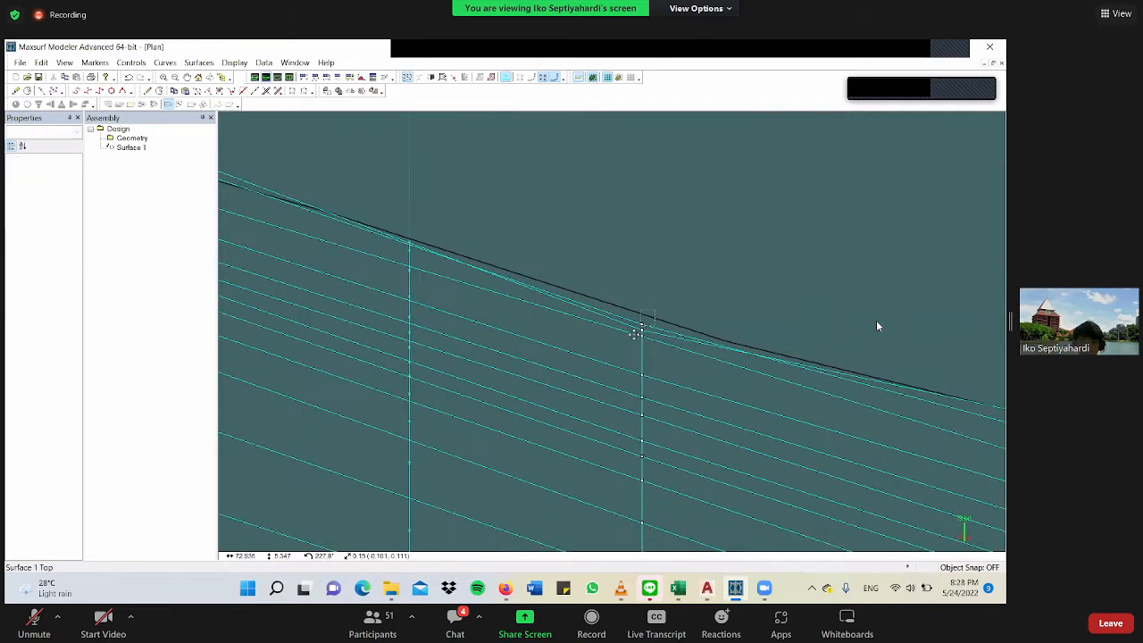
drag(642, 329, 642, 271)
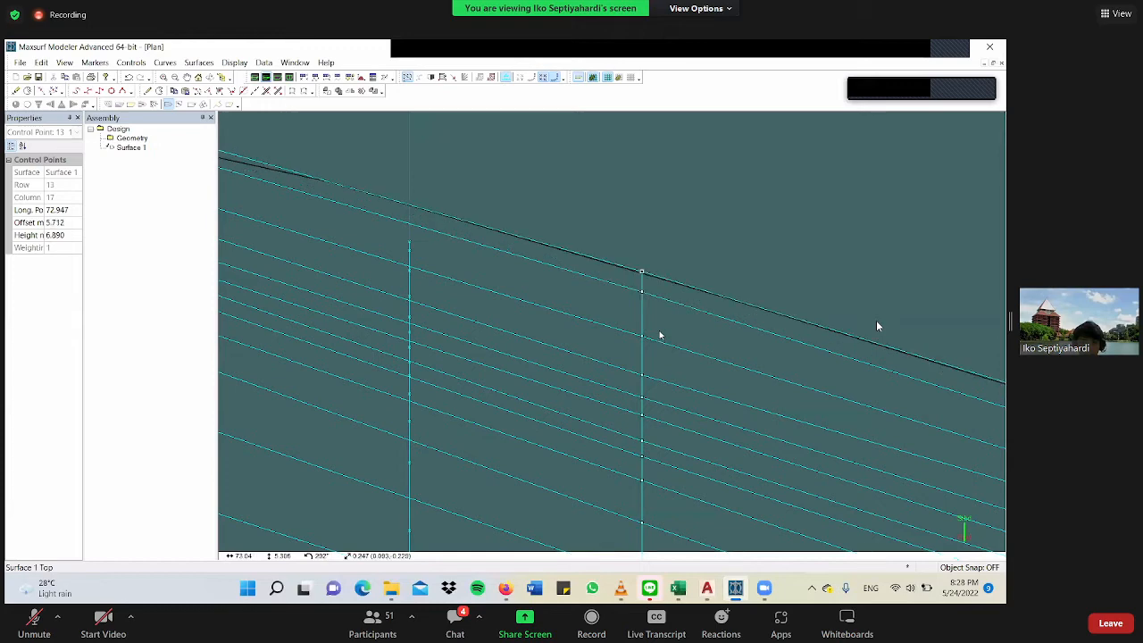
Move the column 17 control points in rows 11 to 9 outboard to even out their spacing, with row 9 at an offset of about 5.02 m.
scroll(647, 337, down, 3)
click(648, 335)
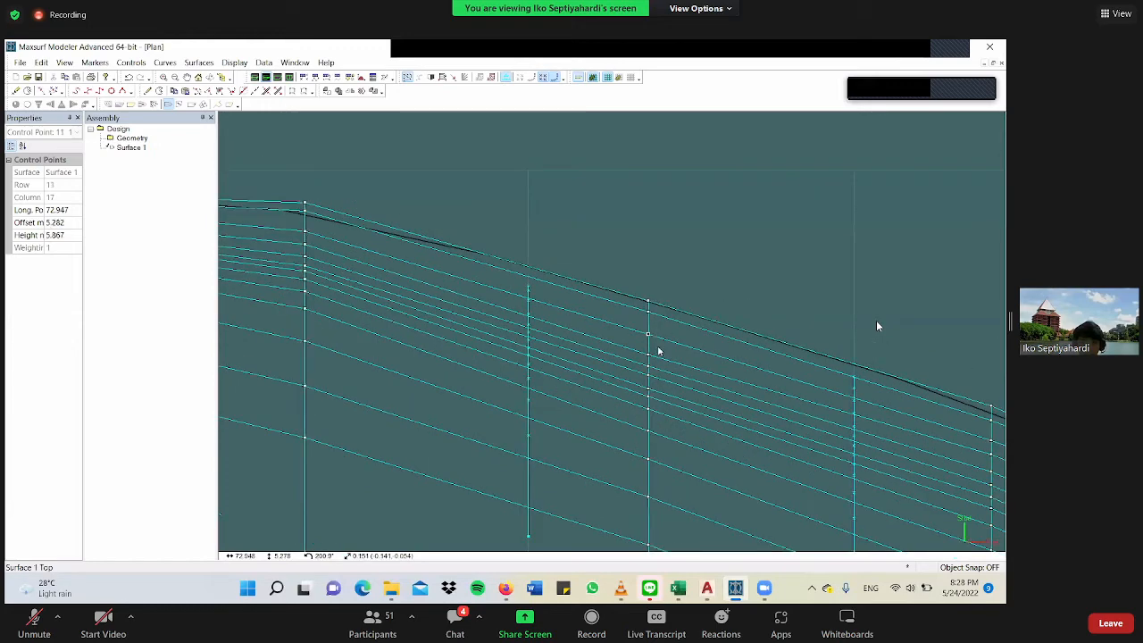
click(648, 357)
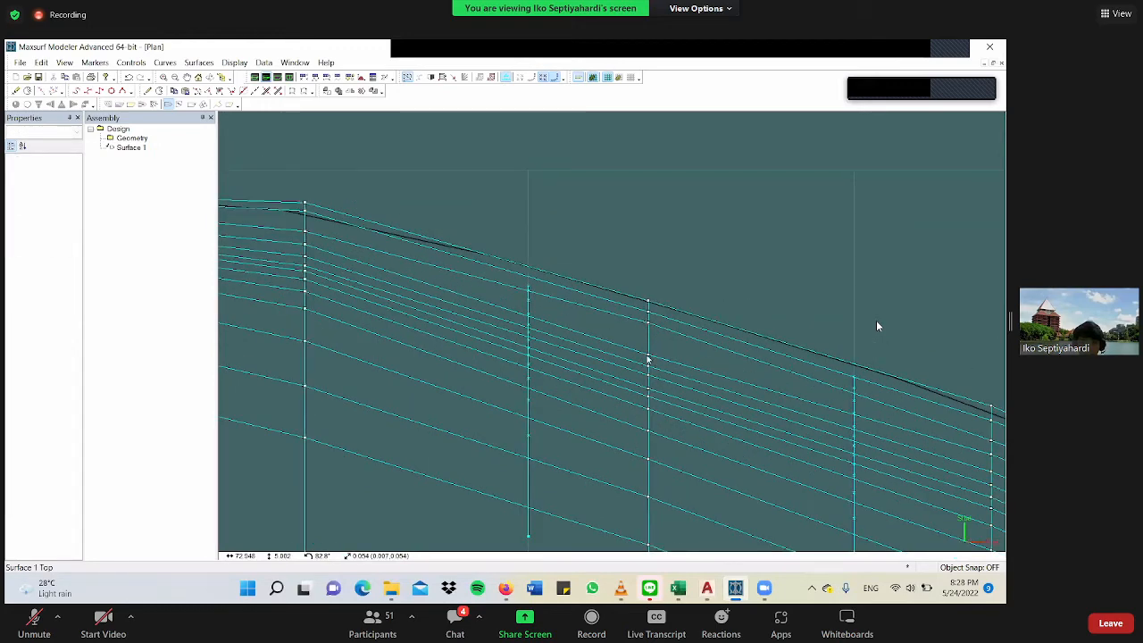
click(648, 360)
click(648, 372)
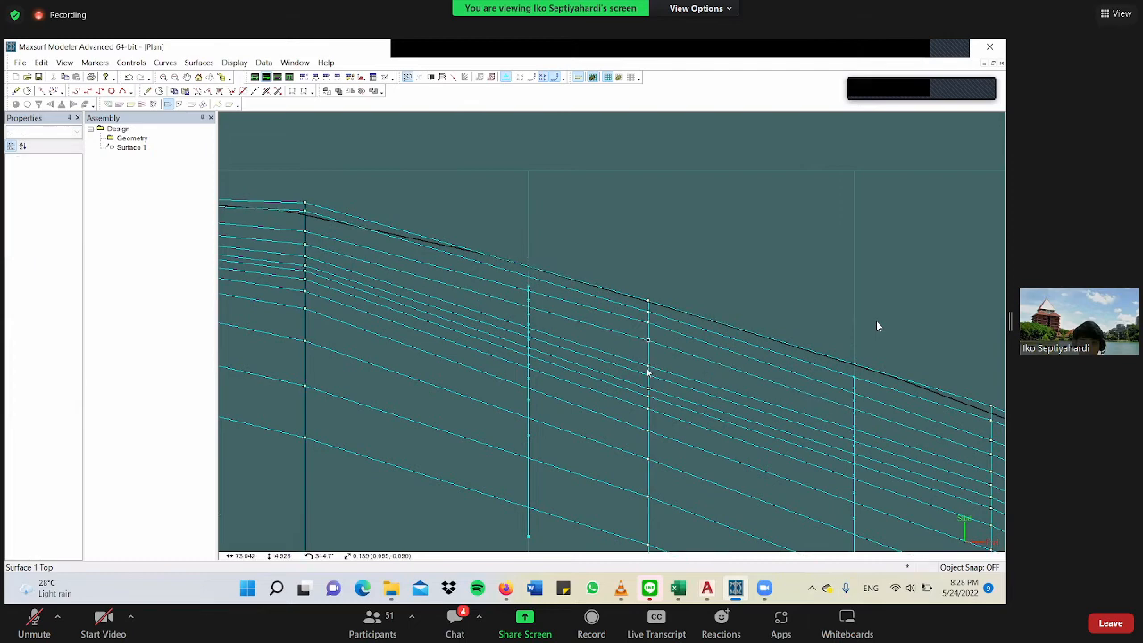
click(648, 360)
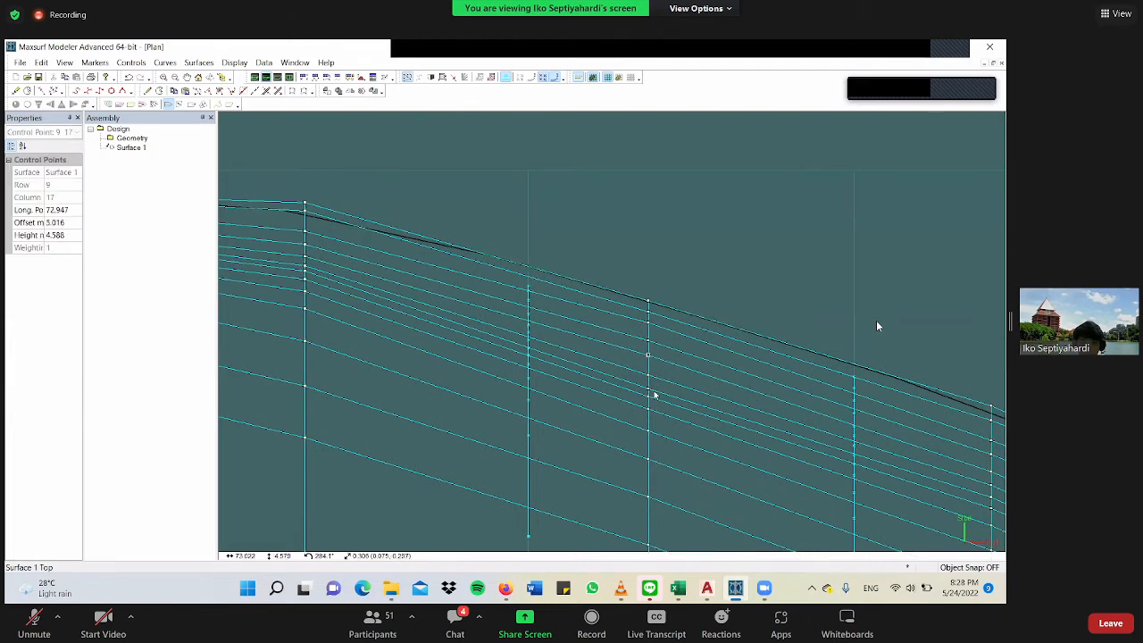
scroll(664, 440, down, 5)
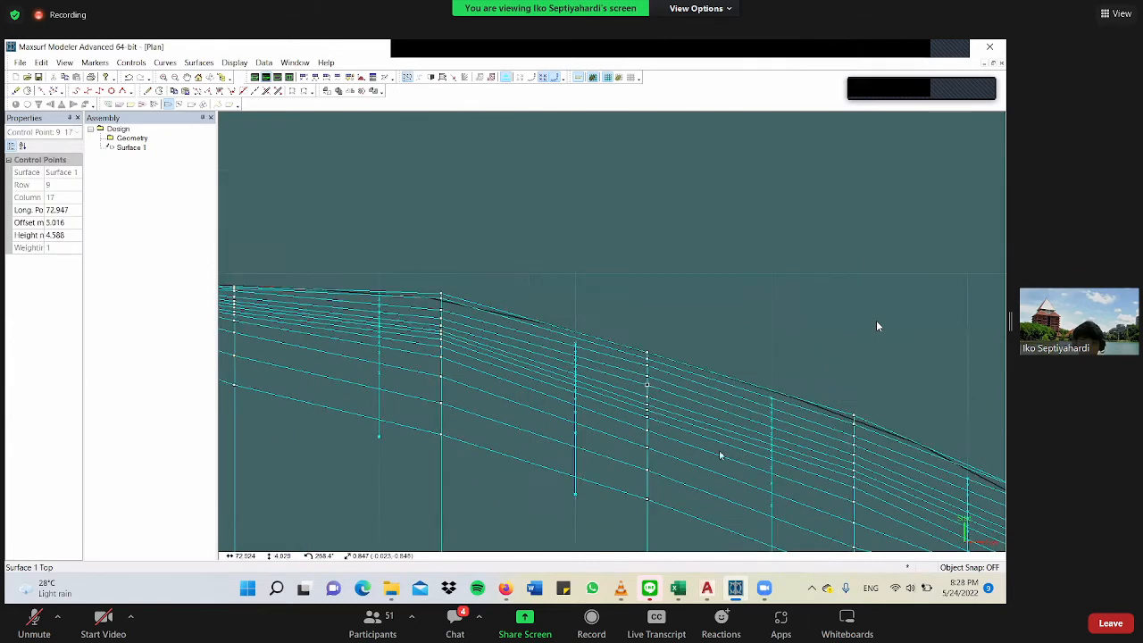
Move the row 13, column 15 control point outboard to an offset of about 7.28 m to straighten the deck edge.
scroll(540, 390, up, 4)
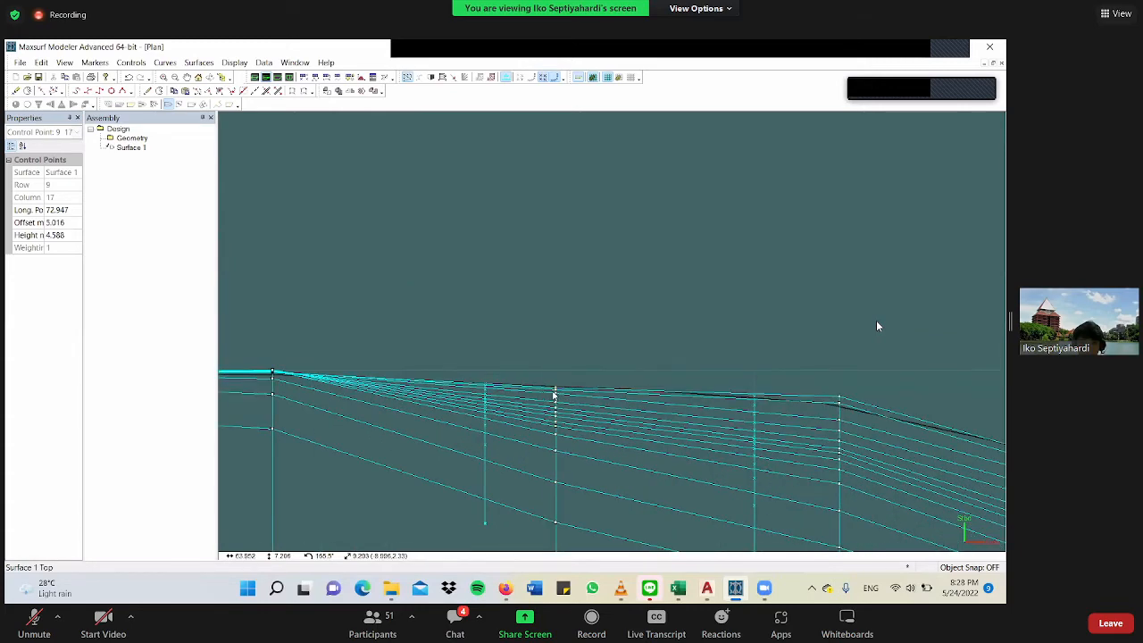
scroll(554, 394, up, 4)
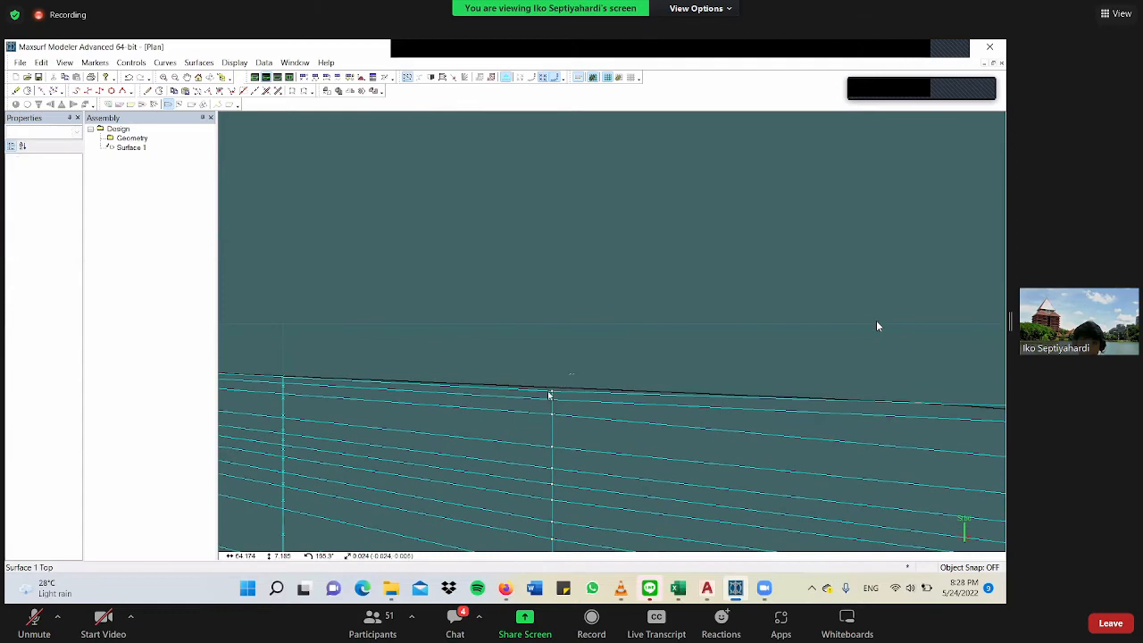
click(549, 395)
scroll(559, 280, up, 2)
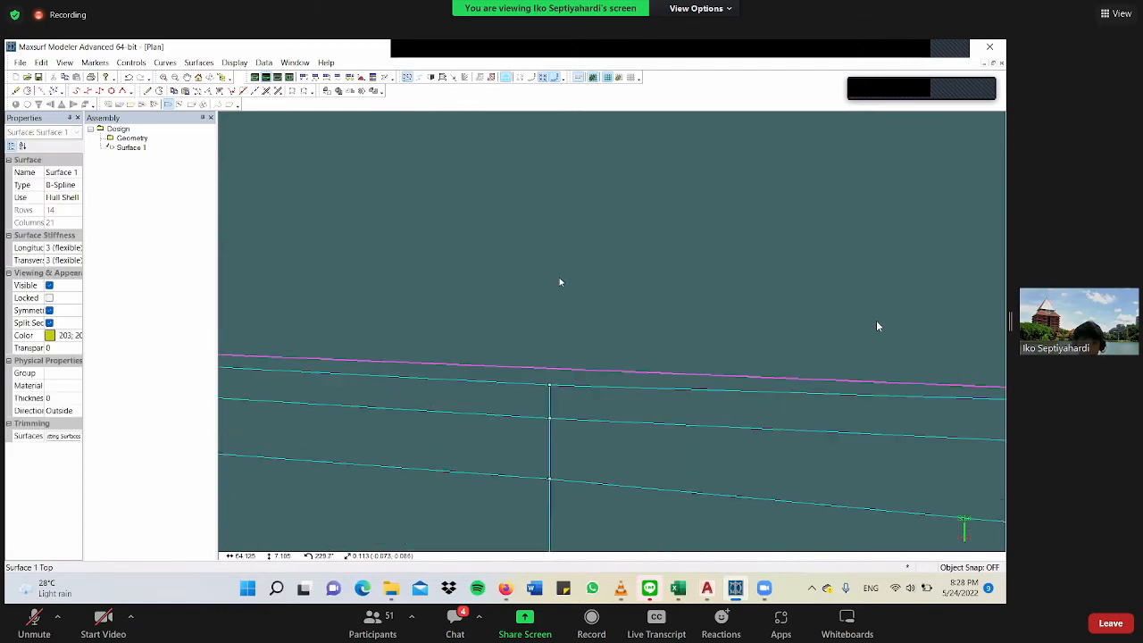
drag(550, 385, 552, 318)
scroll(560, 282, down, 4)
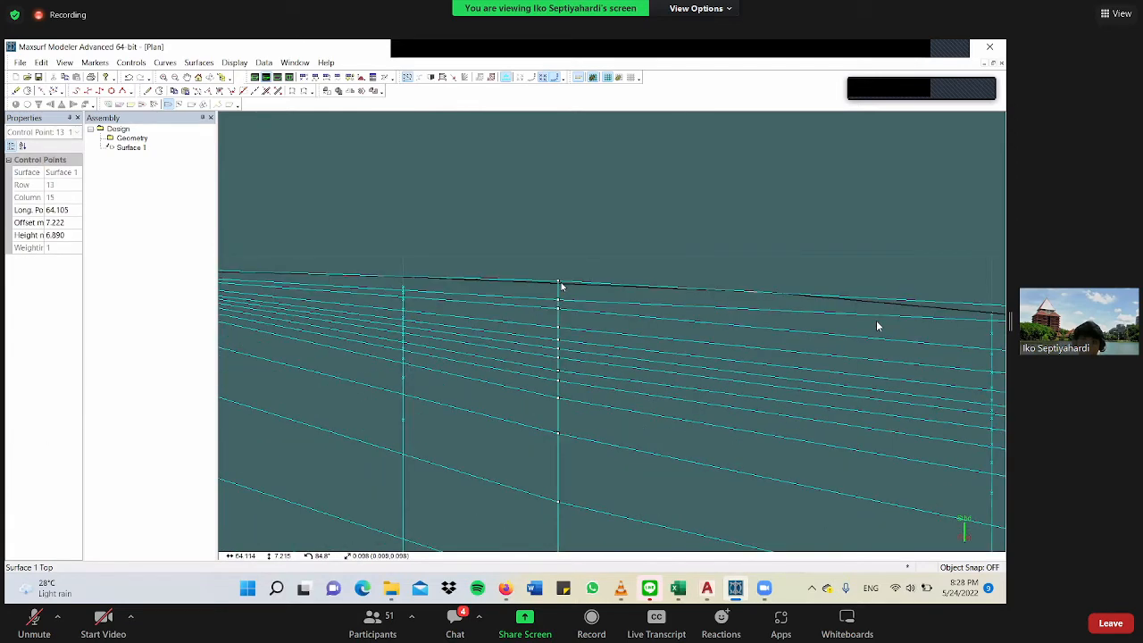
scroll(560, 285, down, 2)
scroll(570, 305, down, 2)
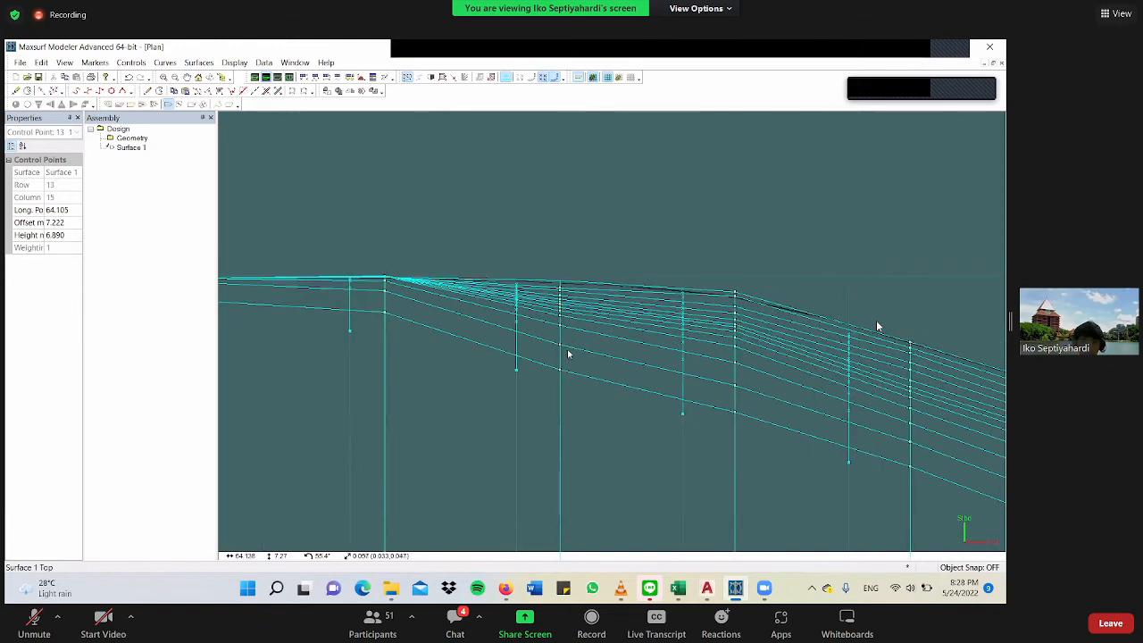
scroll(561, 359, down, 2)
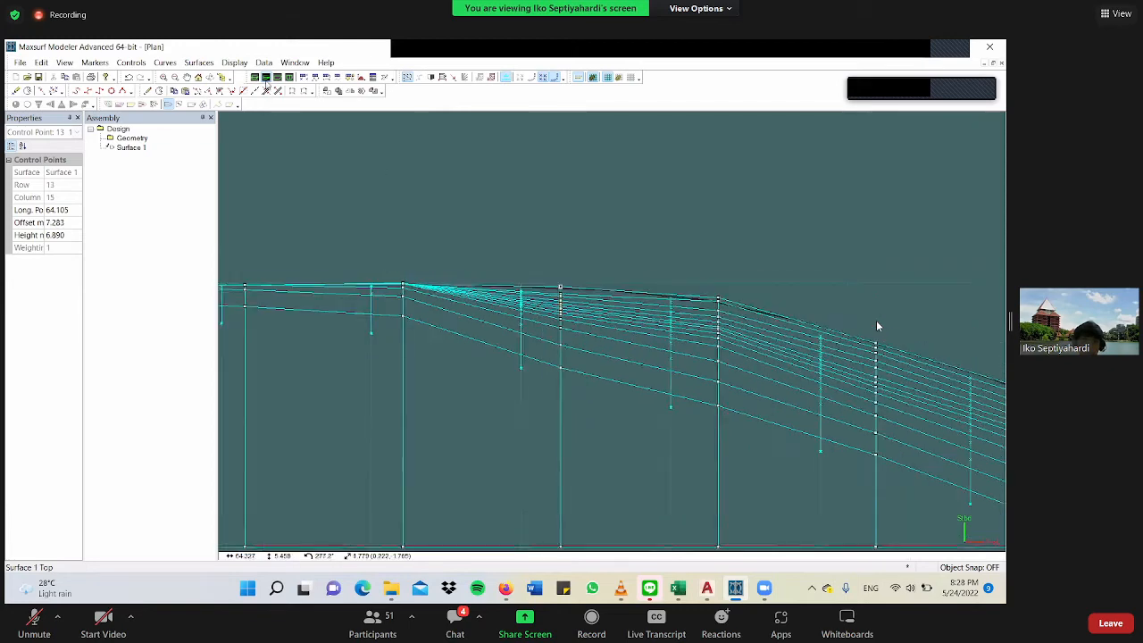
scroll(554, 363, down, 3)
Inspect the rendered hull in the Perspective view from above, below and the side, focusing on the bow.
click(255, 77)
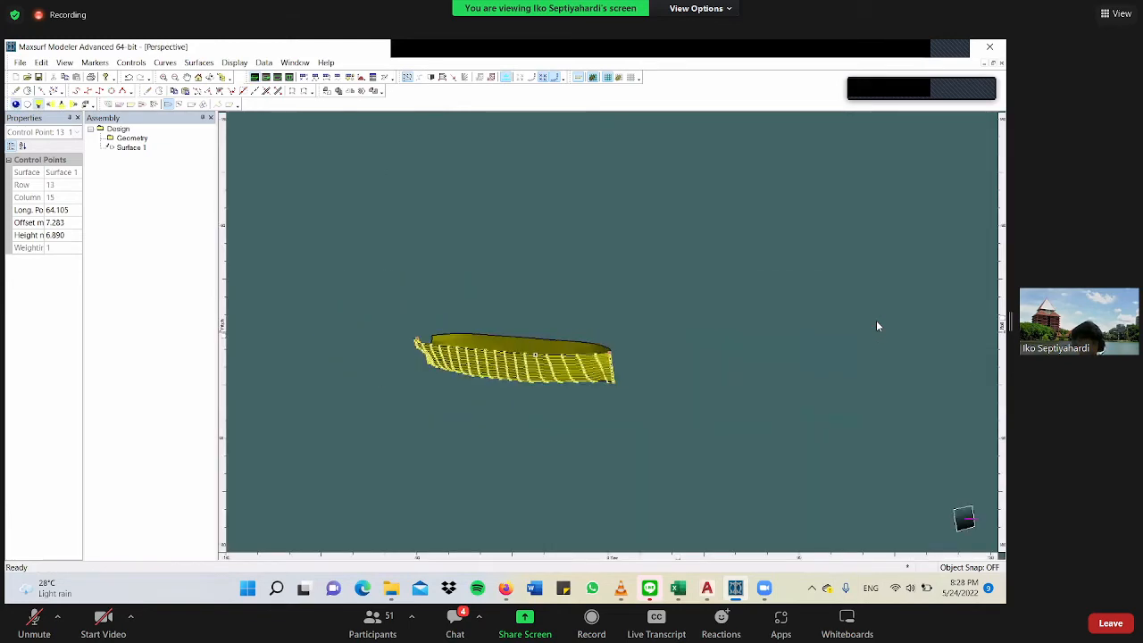
scroll(878, 327, up, 3)
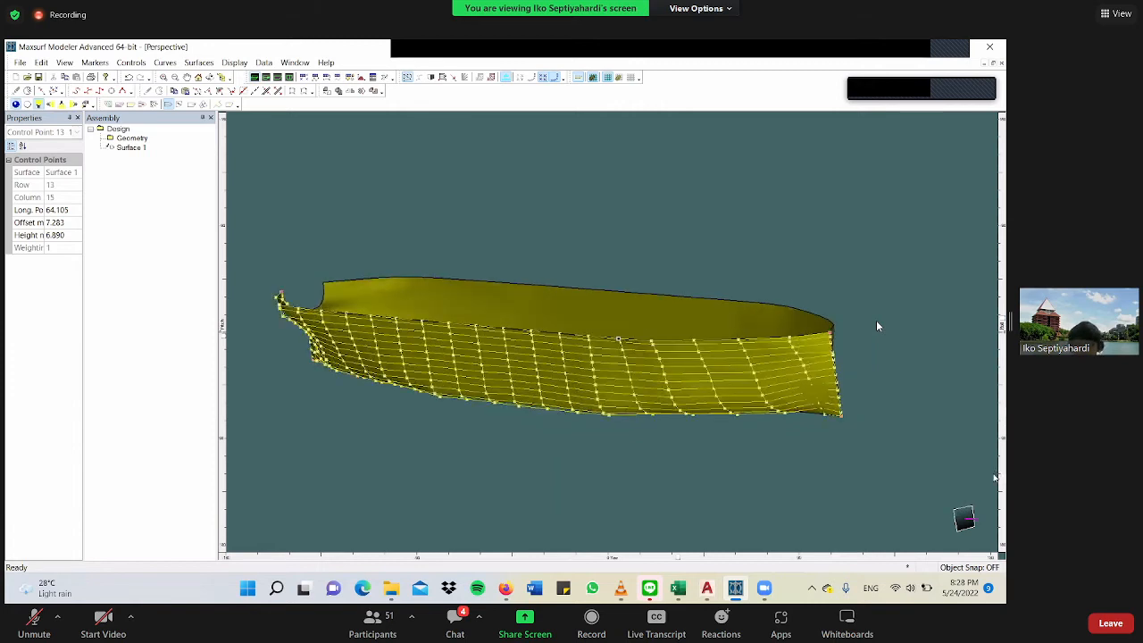
drag(987, 503, 982, 365)
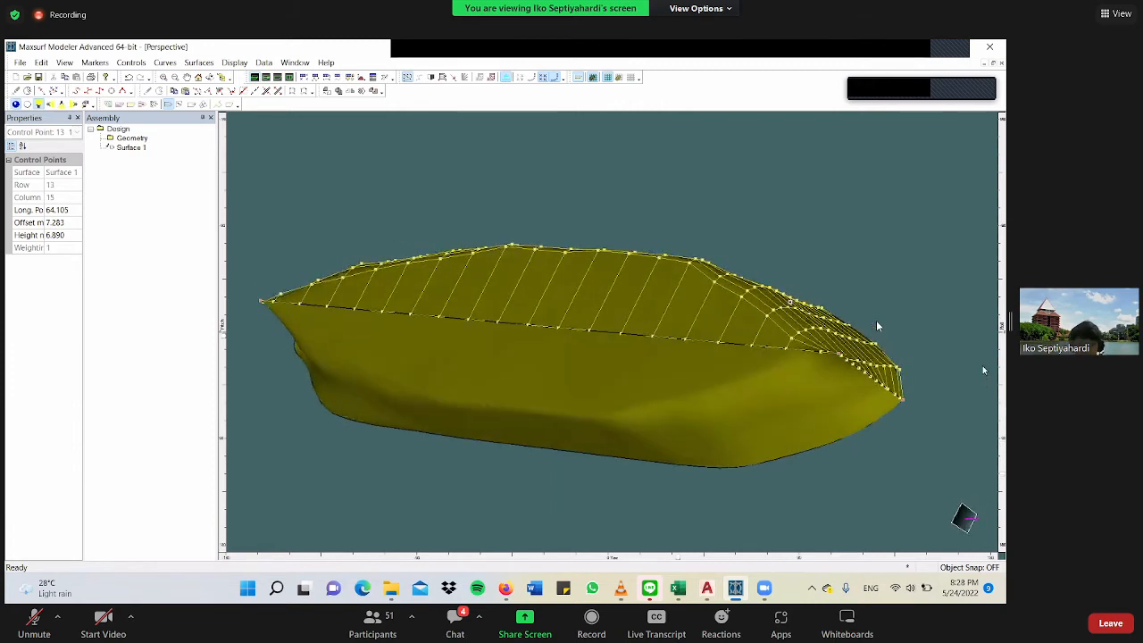
drag(979, 298, 975, 272)
drag(678, 559, 337, 106)
drag(277, 79, 682, 400)
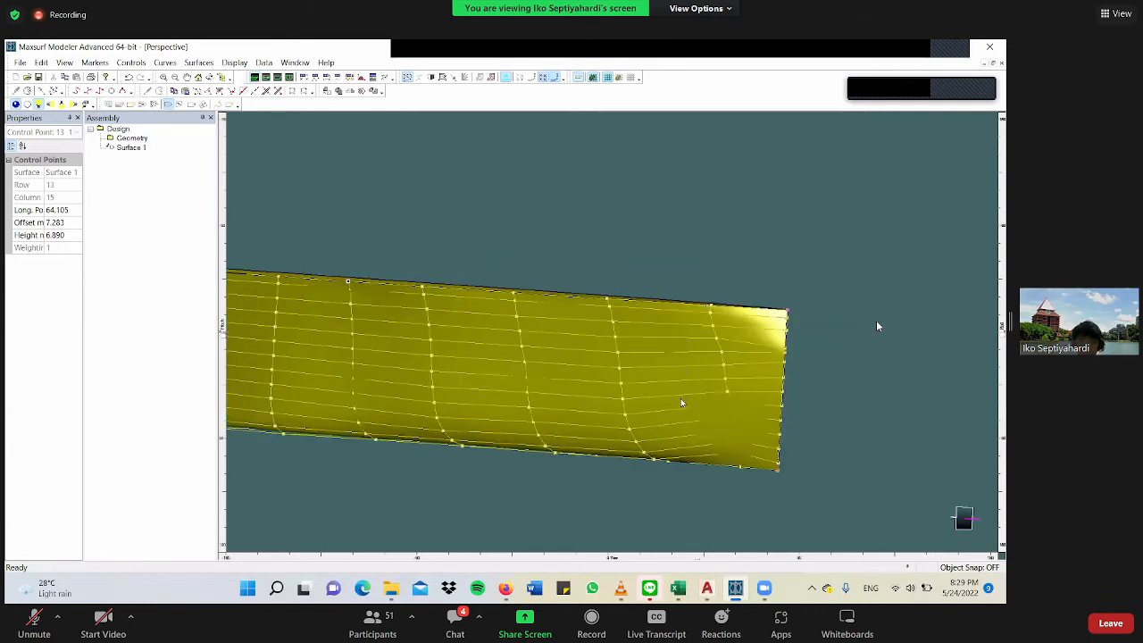
In the Profile view, move the stem's lowest control point, row 0, column 20, aft along the baseline to a longitudinal position of about 82.46 m.
key(F5)
scroll(628, 426, down, 3)
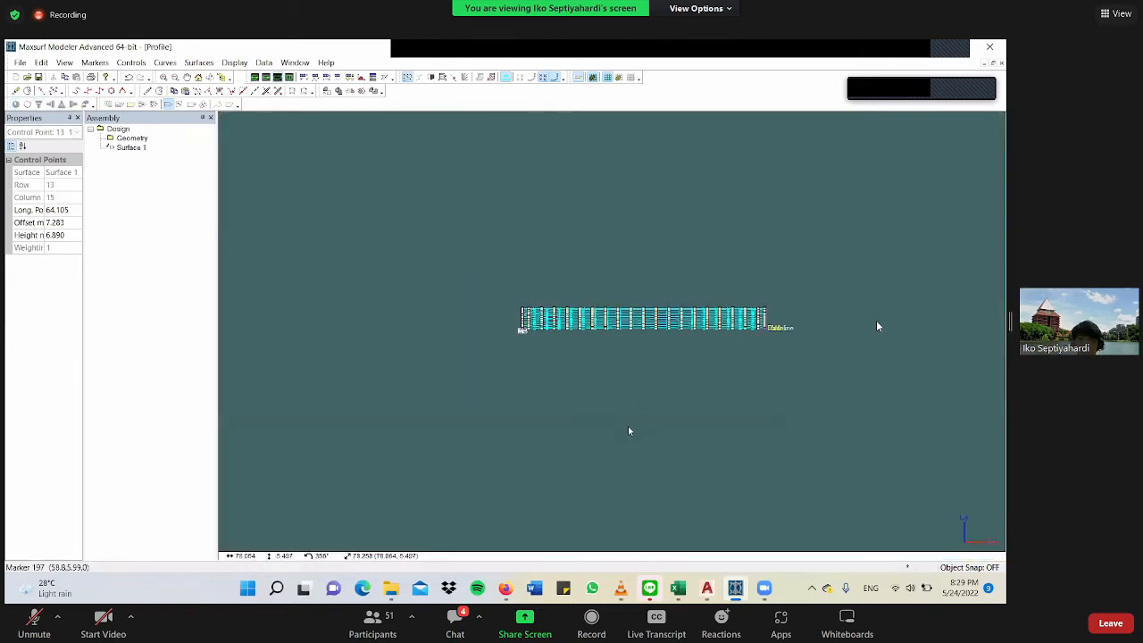
scroll(708, 397, up, 1)
scroll(702, 387, up, 5)
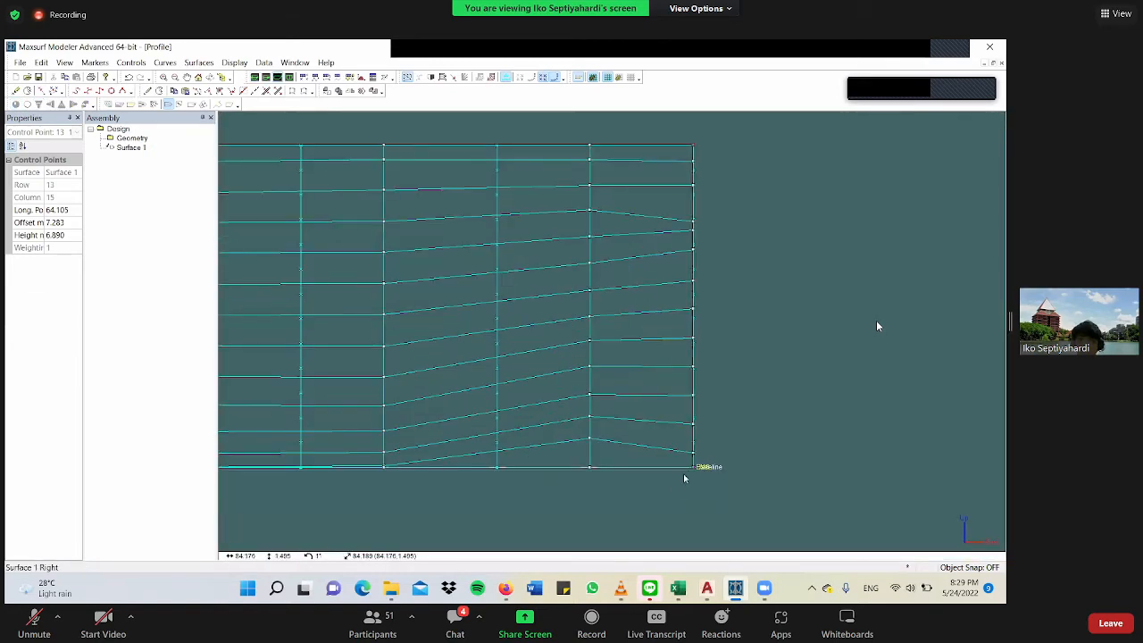
click(694, 469)
drag(694, 469, 690, 435)
scroll(691, 430, up, 3)
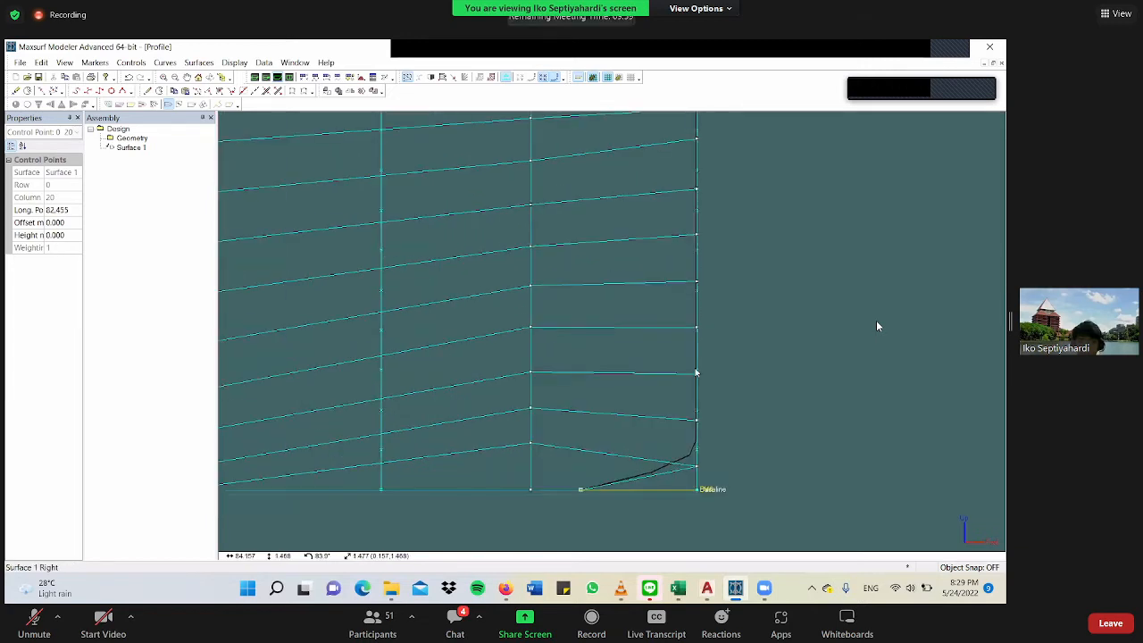
Move the stem control points in rows 4 and 5 of column 20 aft, with row 5 at a longitudinal position of about 82.74 m.
click(676, 336)
click(695, 327)
drag(695, 328, 641, 325)
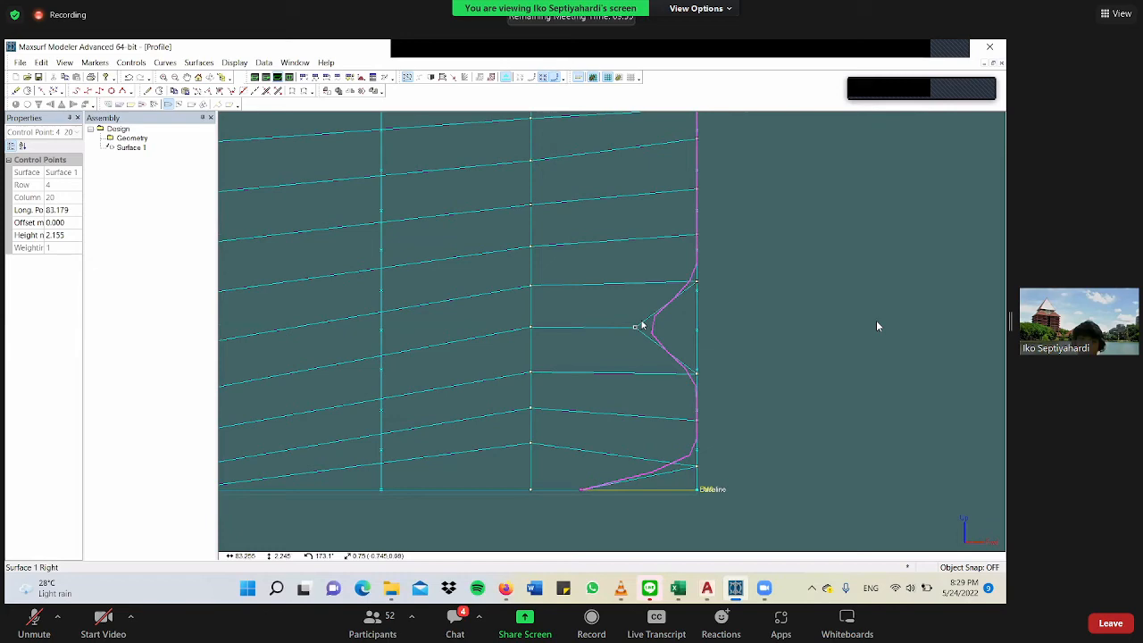
scroll(641, 326, up, 4)
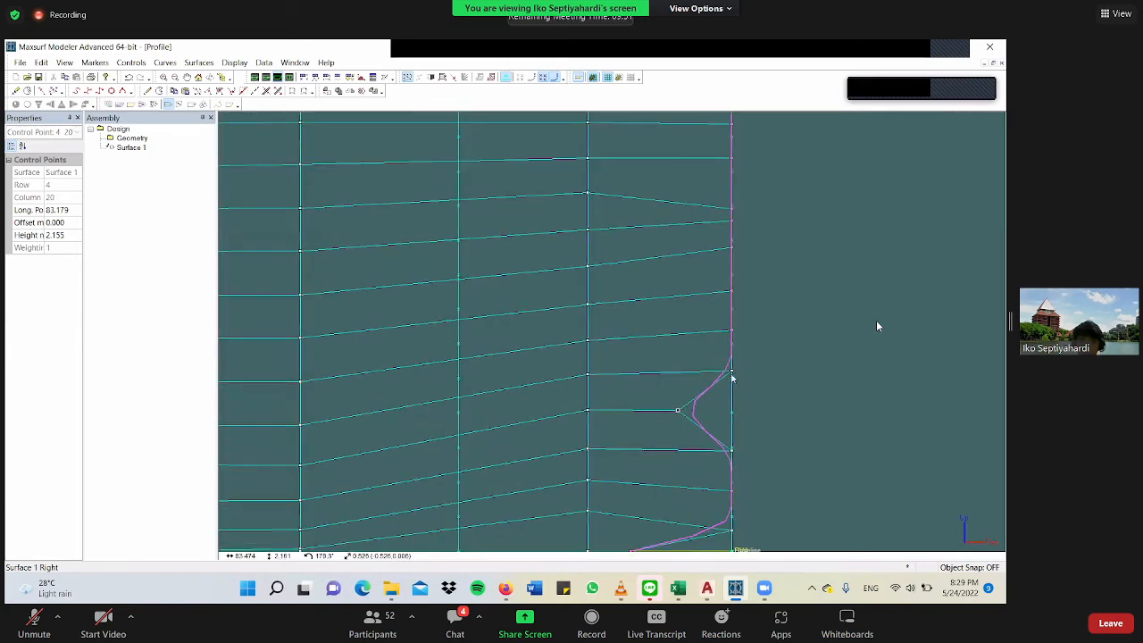
click(706, 373)
drag(678, 409, 634, 409)
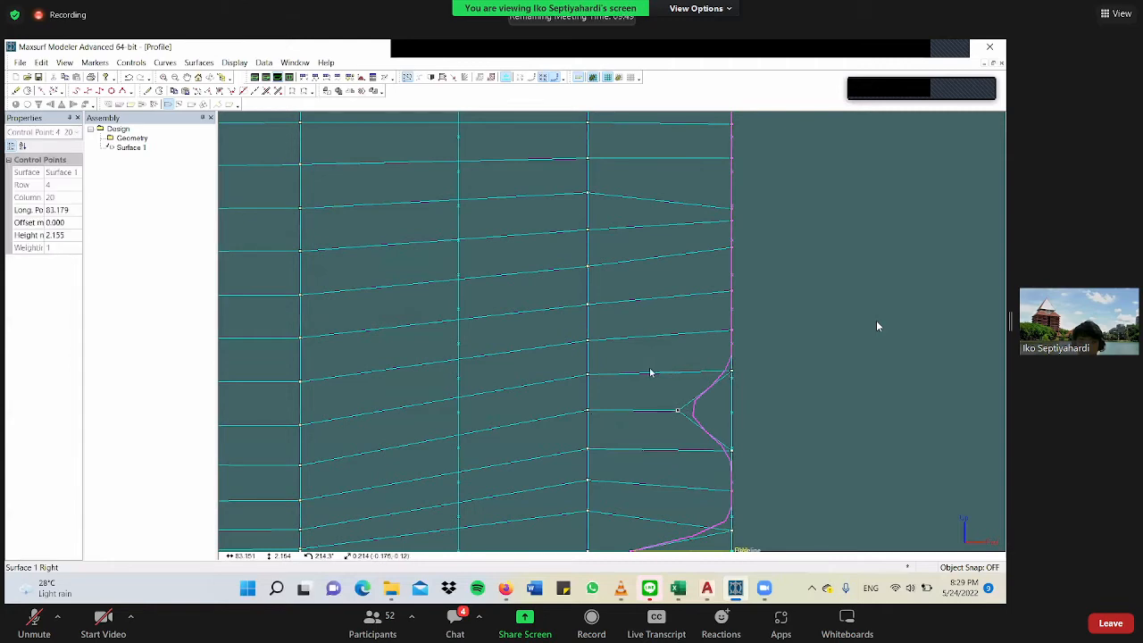
drag(731, 370, 649, 368)
scroll(646, 414, down, 4)
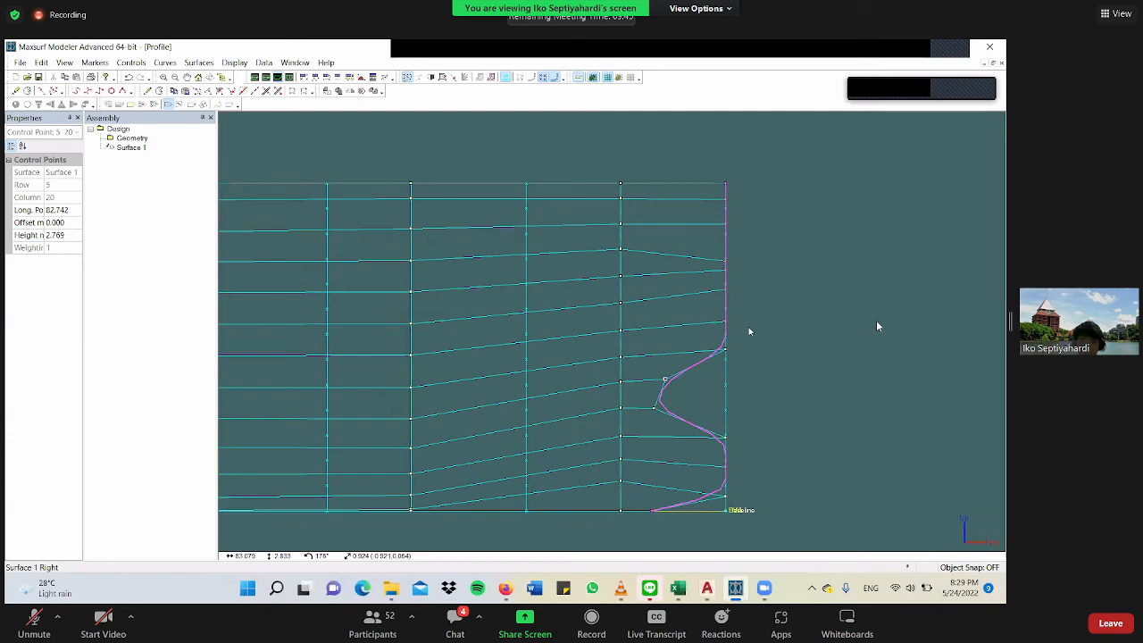
Move the stem control points in rows 6, 7 and 8 of column 20 aft to form a smooth curve above the bulb recess.
scroll(681, 375, up, 3)
drag(680, 360, 640, 420)
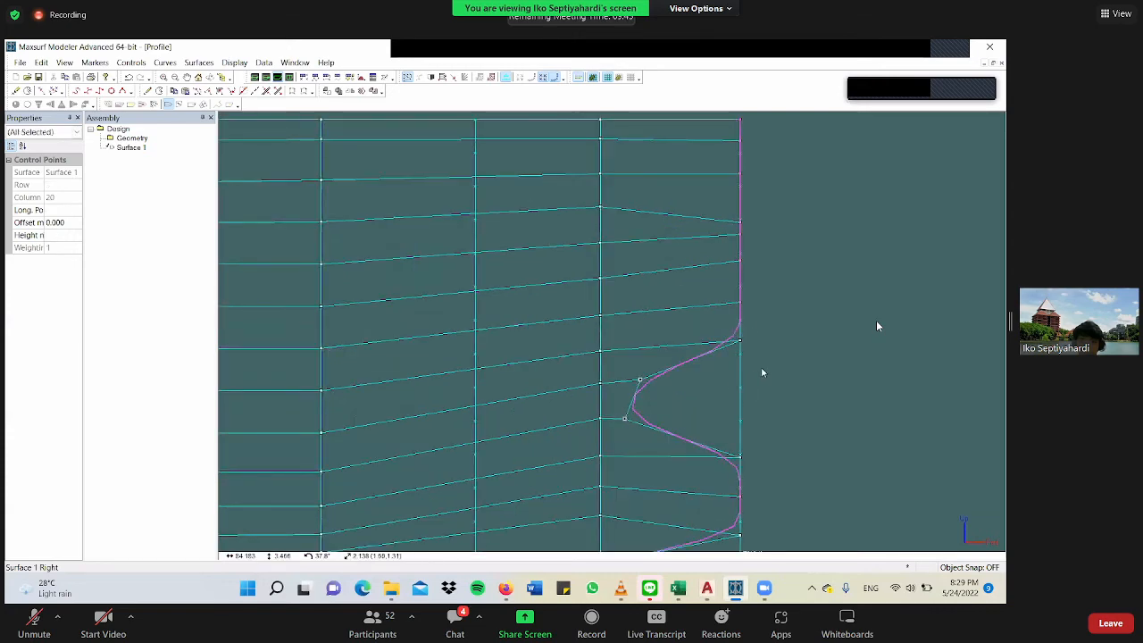
scroll(739, 393, down, 3)
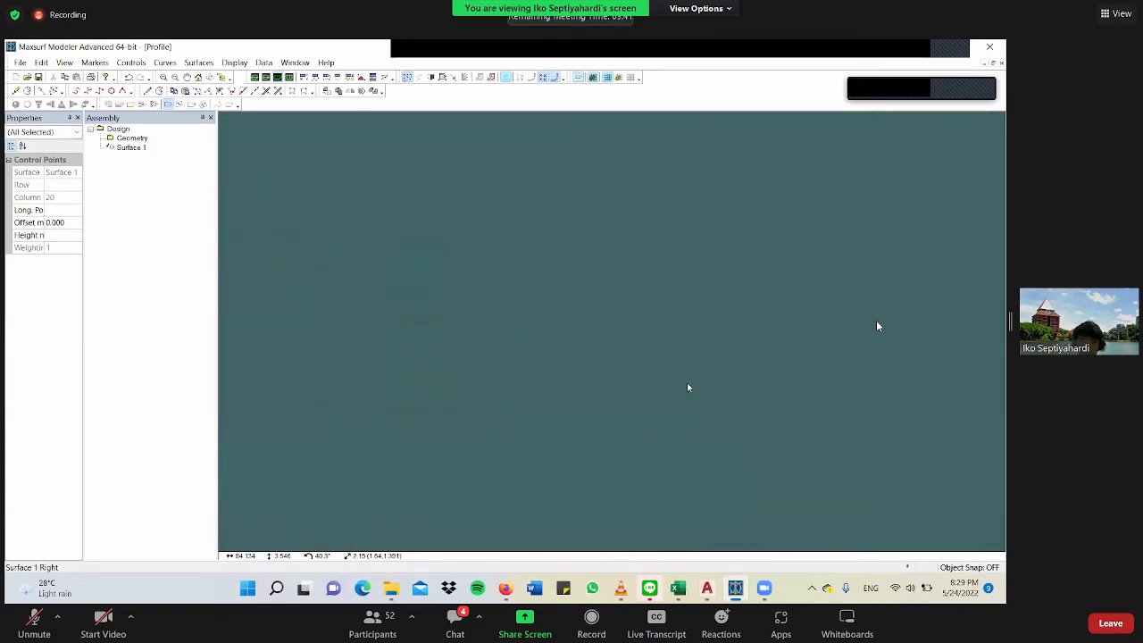
scroll(746, 339, up, 2)
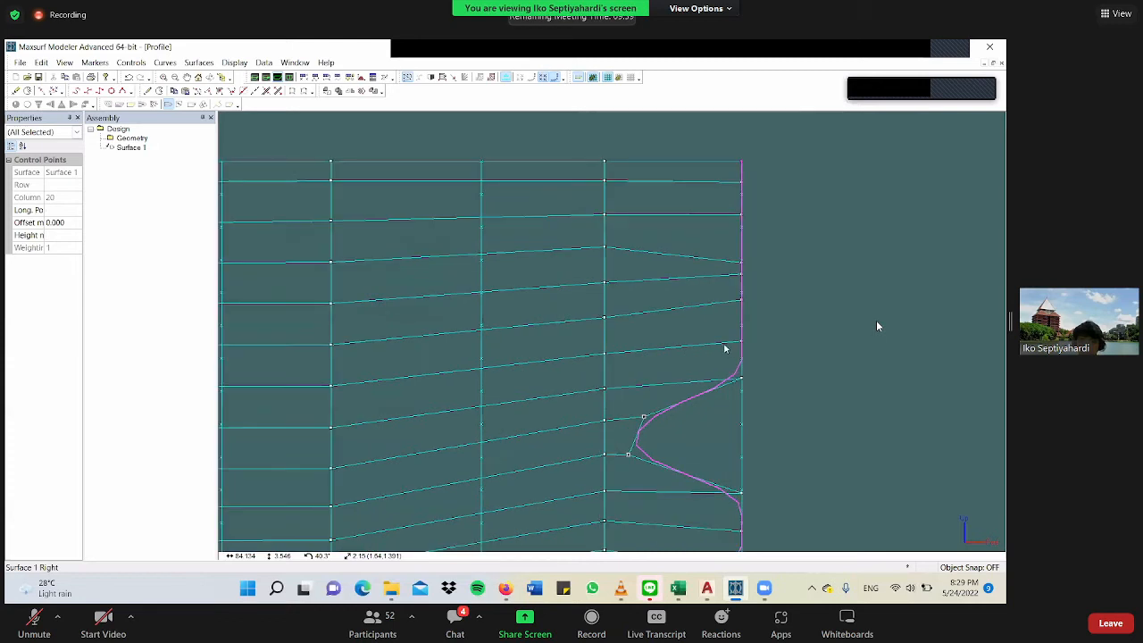
click(723, 349)
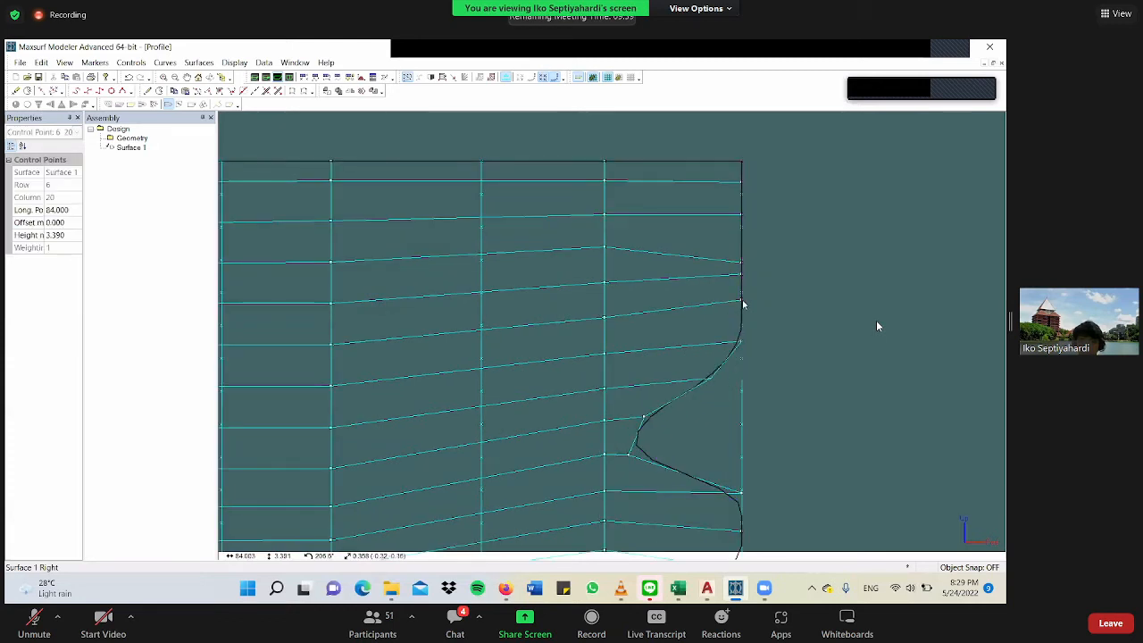
shift+drag(742, 300, 730, 305)
Raise the row 10 stem control point in column 20 and move the row 9 point slightly aft to continue the stem curve.
click(741, 264)
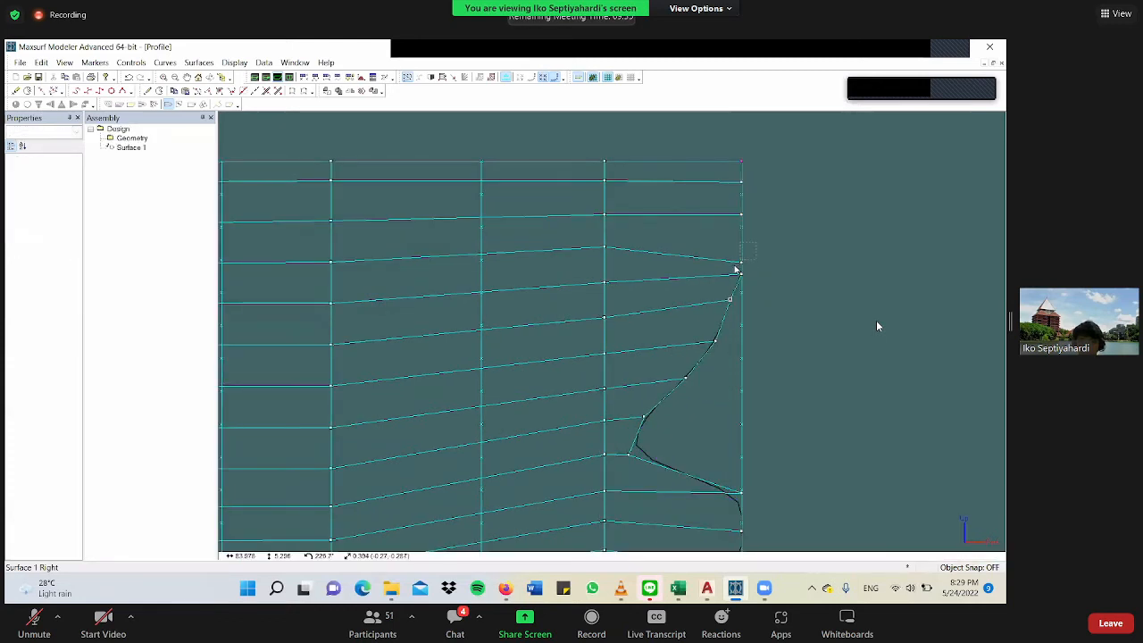
shift+drag(742, 265, 769, 243)
shift+click(740, 275)
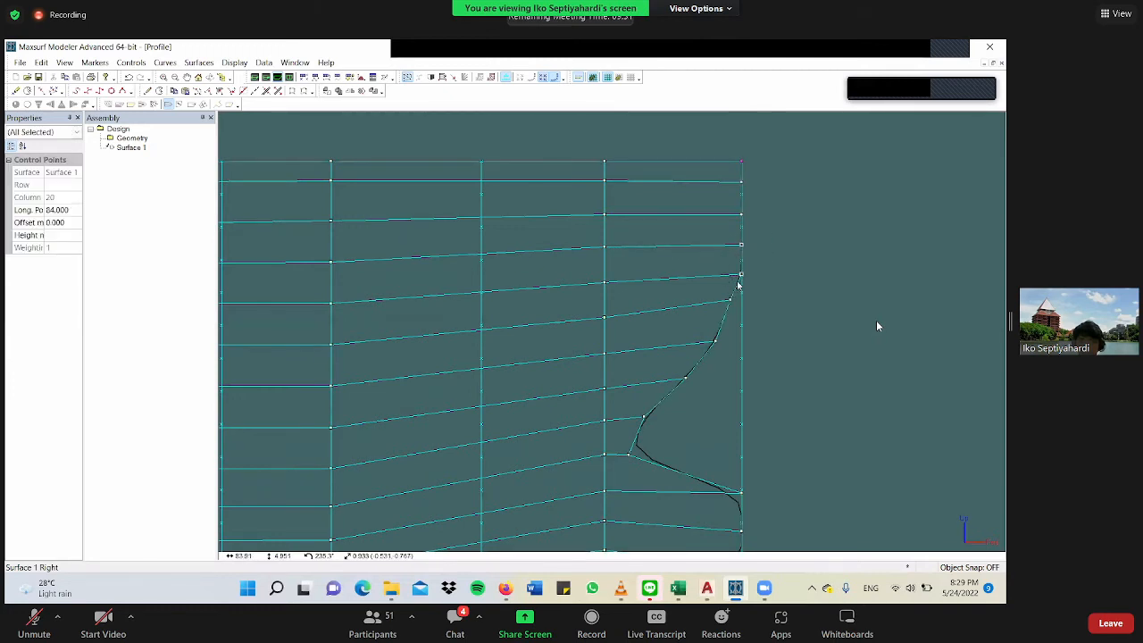
scroll(756, 270, down, 2)
drag(765, 260, 681, 369)
drag(772, 260, 676, 396)
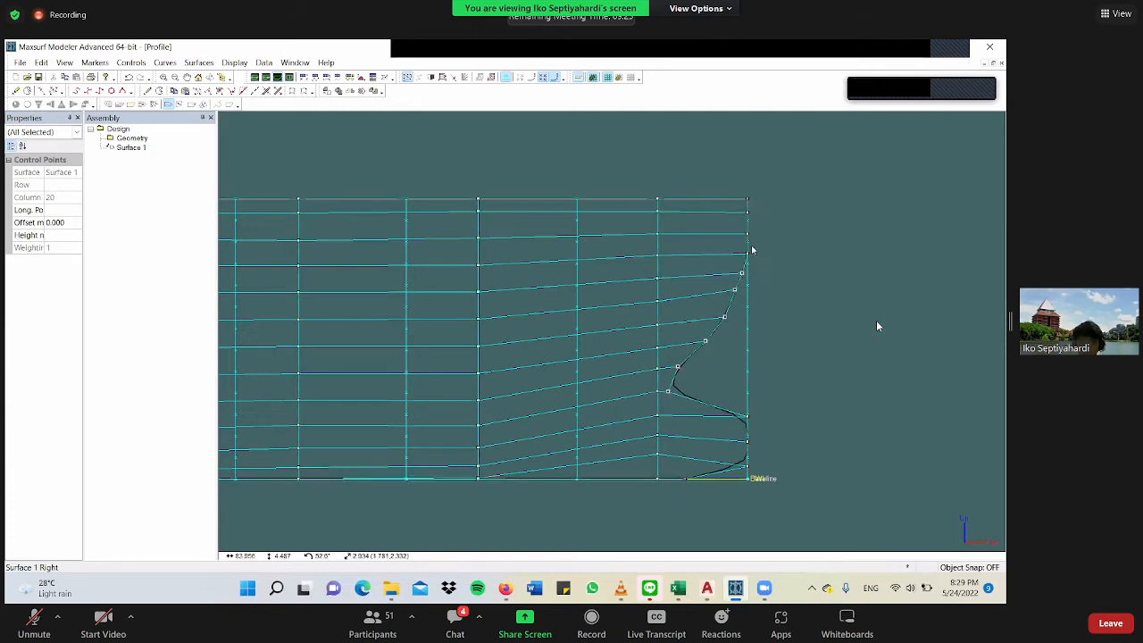
Move the stem control points in rows 10 and 11 of column 20 slightly aft, with row 11 at a longitudinal position of about 83.95 m.
scroll(752, 259, up, 2)
scroll(750, 294, up, 1)
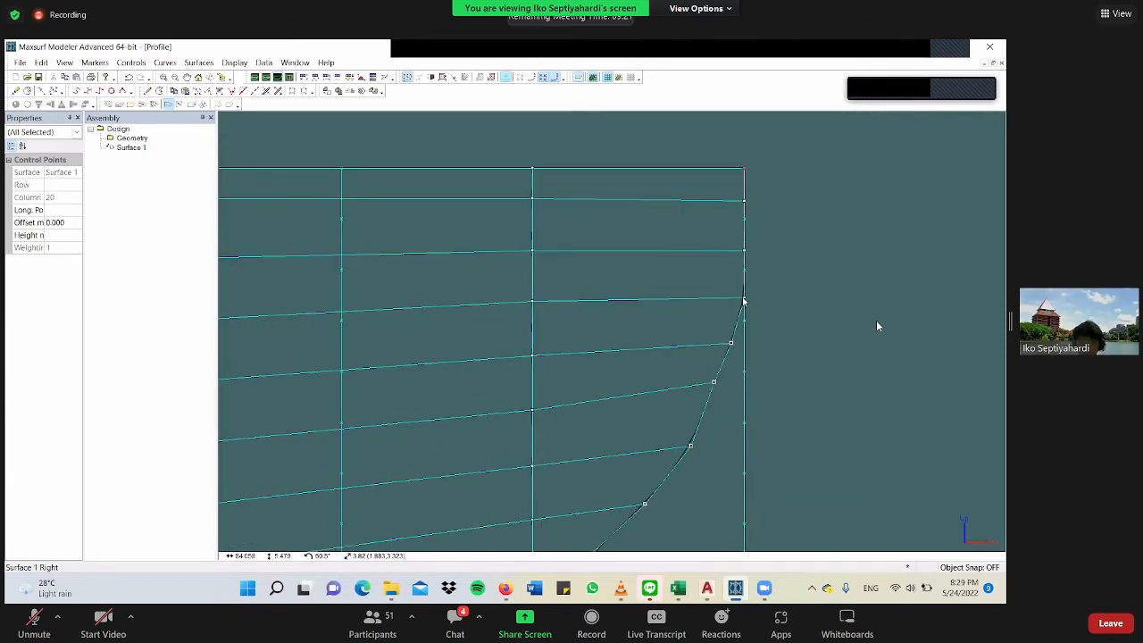
click(743, 300)
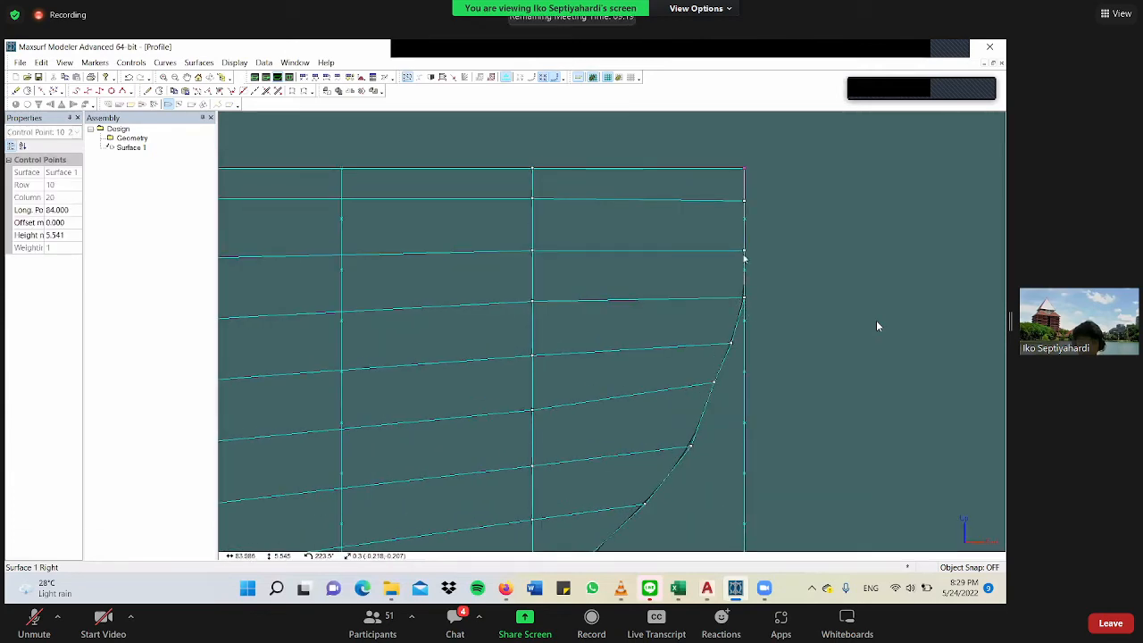
click(743, 254)
drag(744, 253, 740, 254)
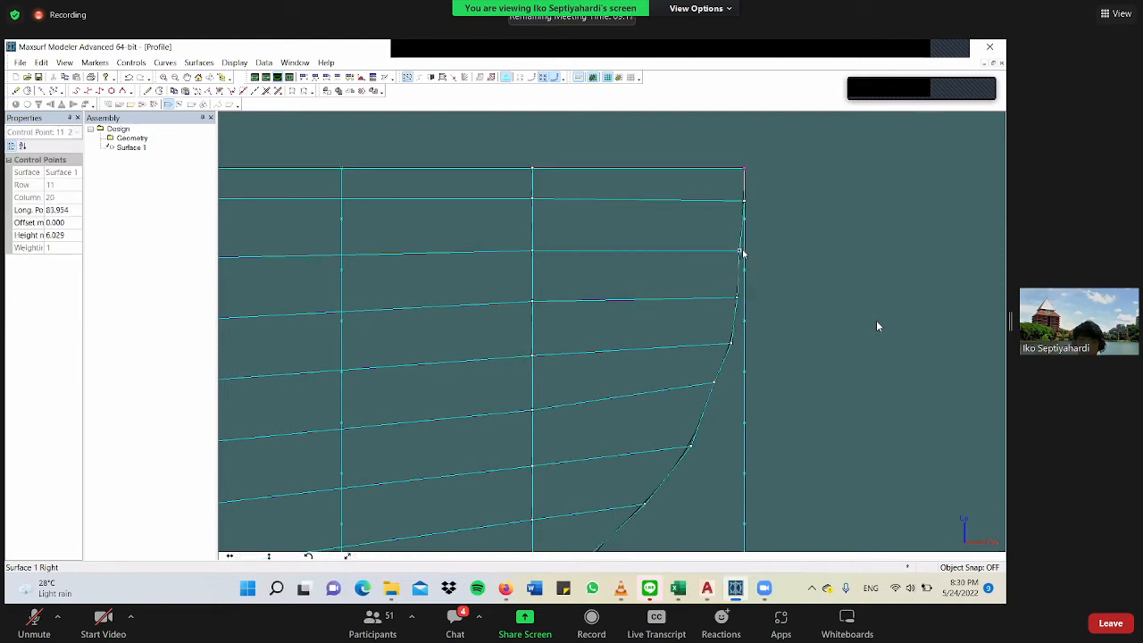
Inspect the reshaped bow in the rendered Perspective view from the side and from ahead.
scroll(751, 312, down, 5)
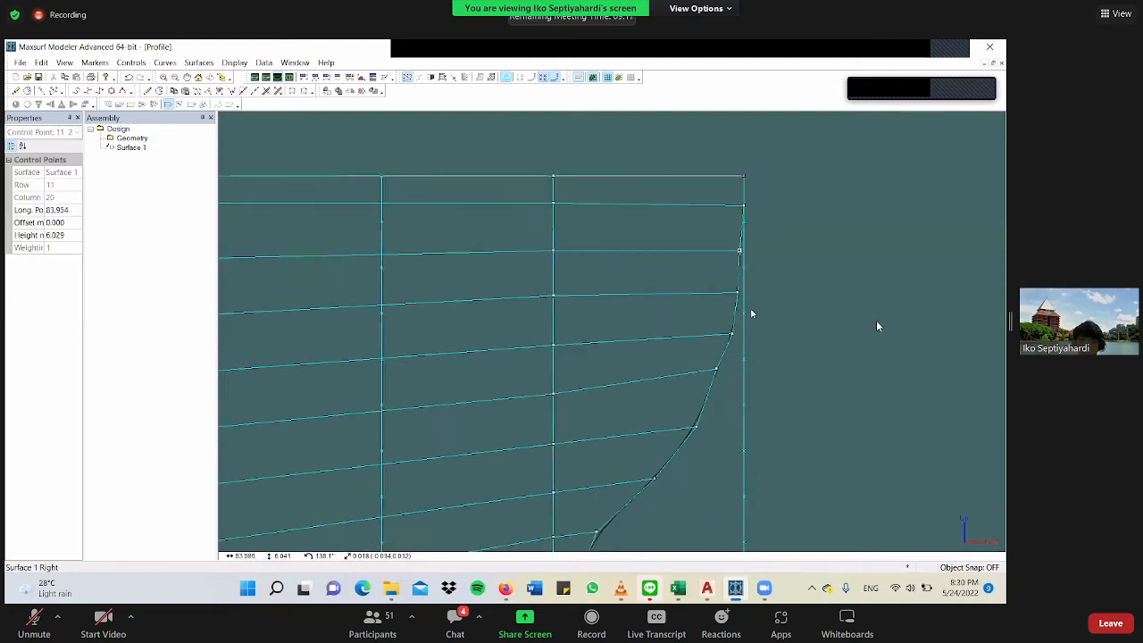
click(255, 79)
middle_drag(940, 363, 696, 560)
scroll(696, 560, up, 3)
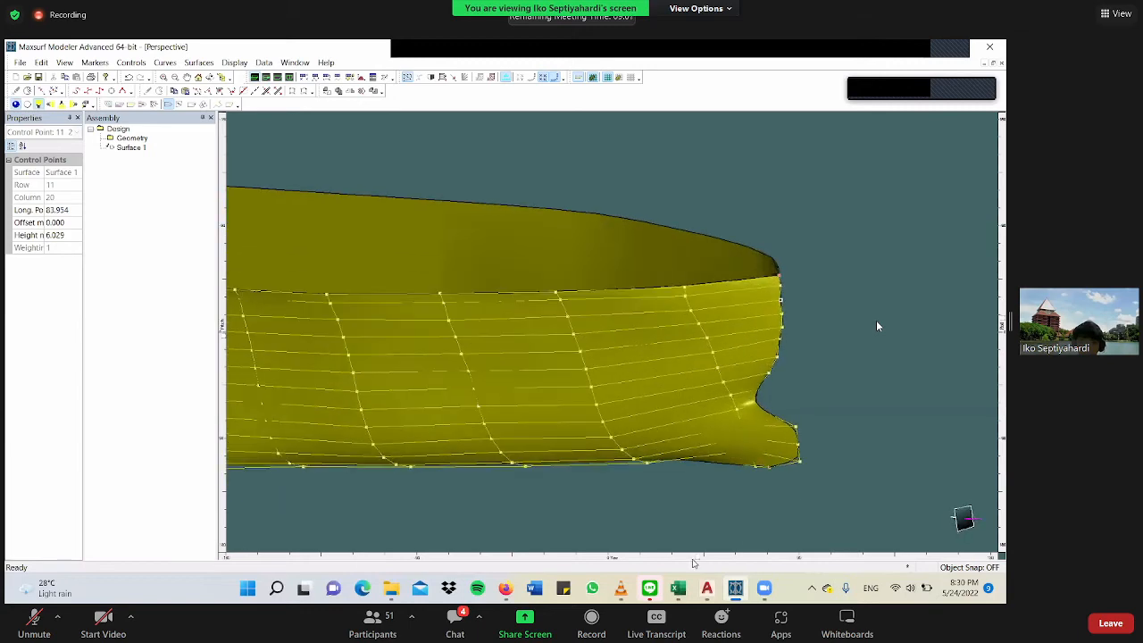
scroll(693, 560, down, 10)
drag(615, 561, 610, 561)
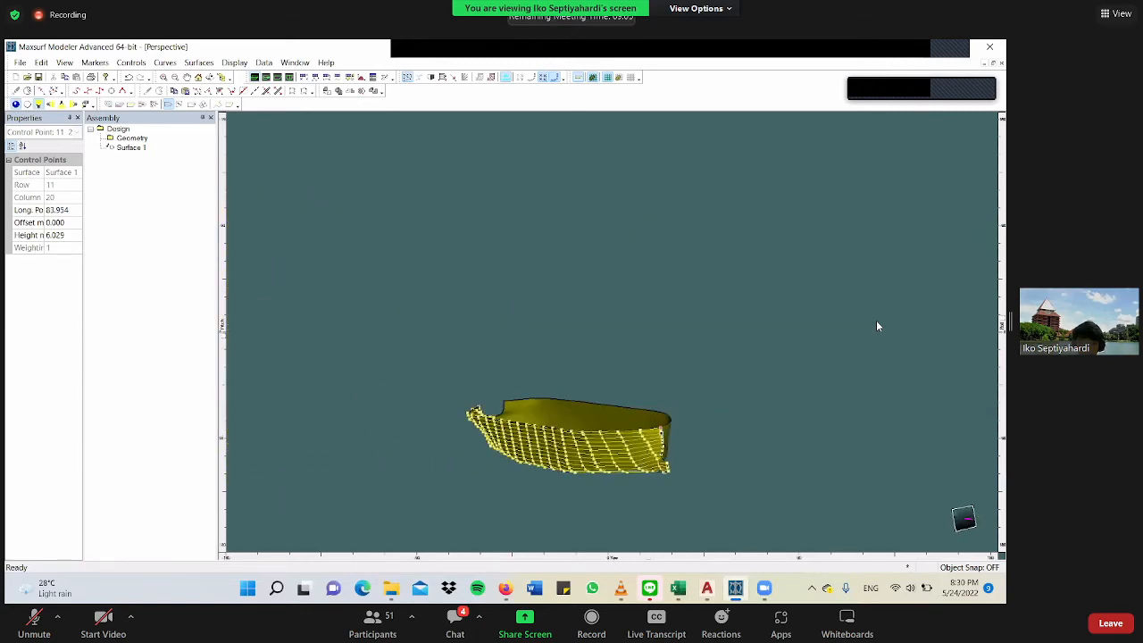
drag(1004, 336, 1002, 331)
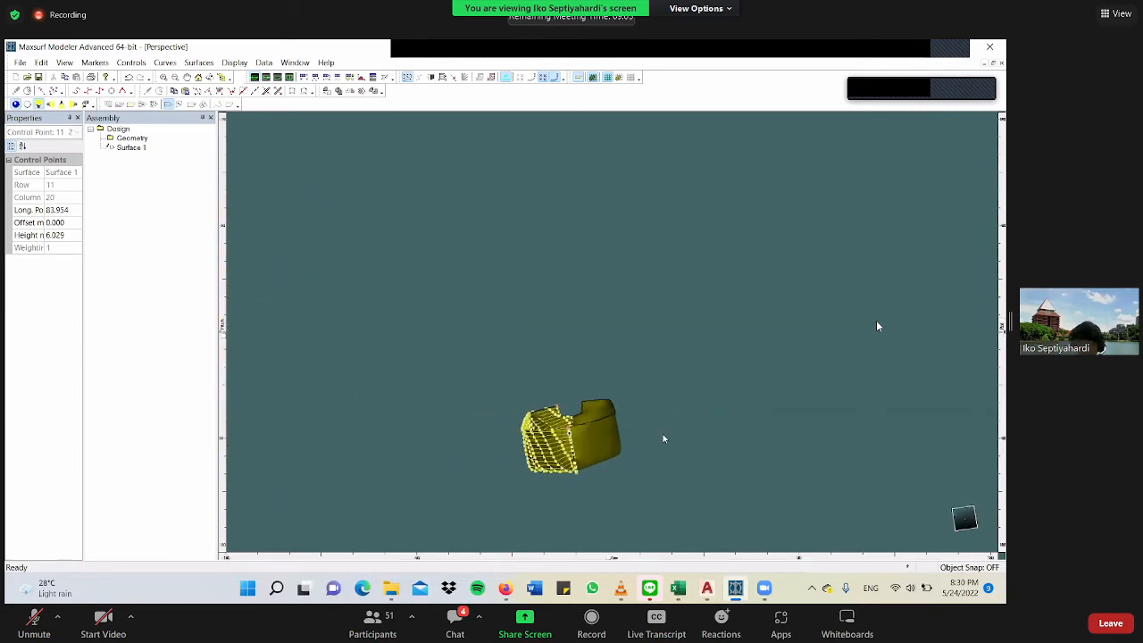
From ahead, move the row 3 and row 2 control points of column 19 outboard to offsets of about 0.99 m and 0.92 m.
scroll(573, 462, up, 8)
scroll(582, 417, up, 8)
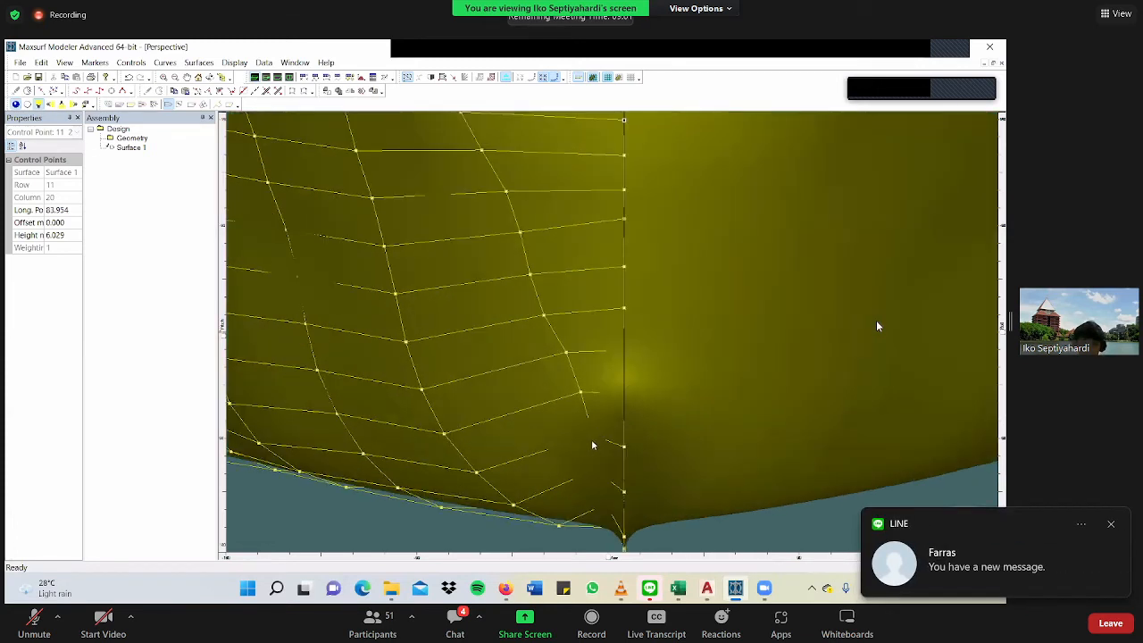
click(599, 439)
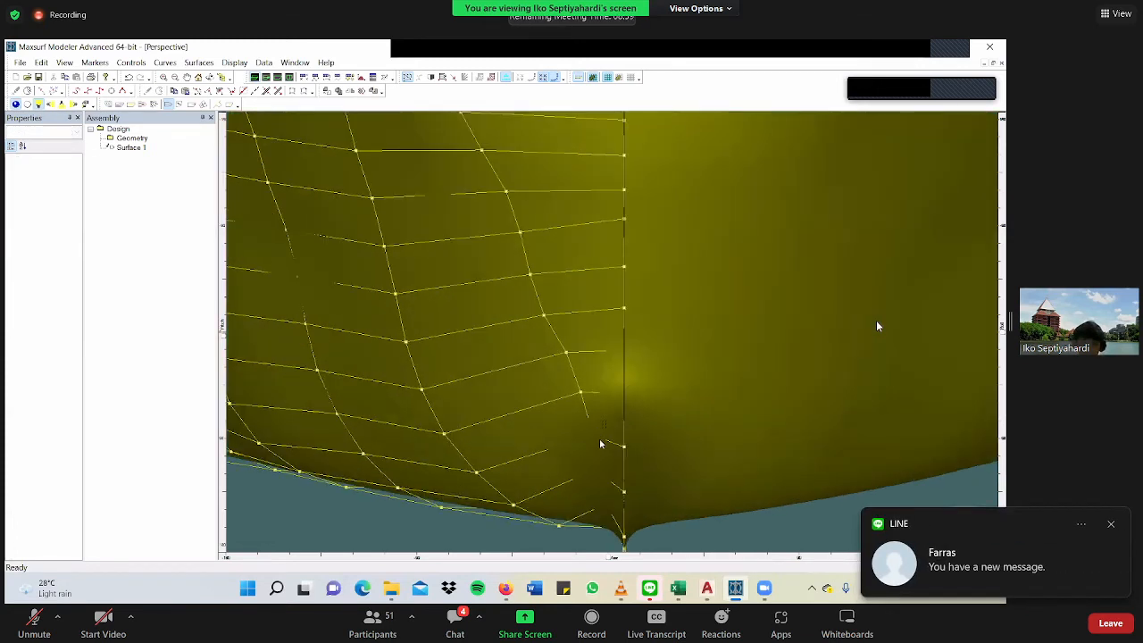
click(593, 436)
drag(585, 438, 552, 436)
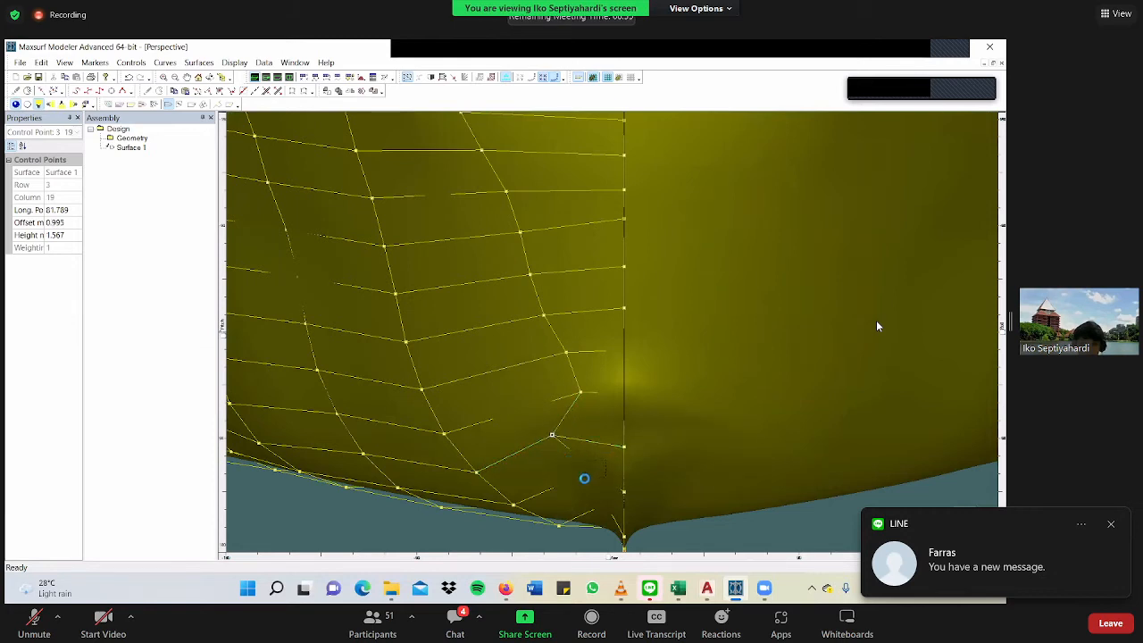
click(592, 470)
drag(581, 472, 556, 479)
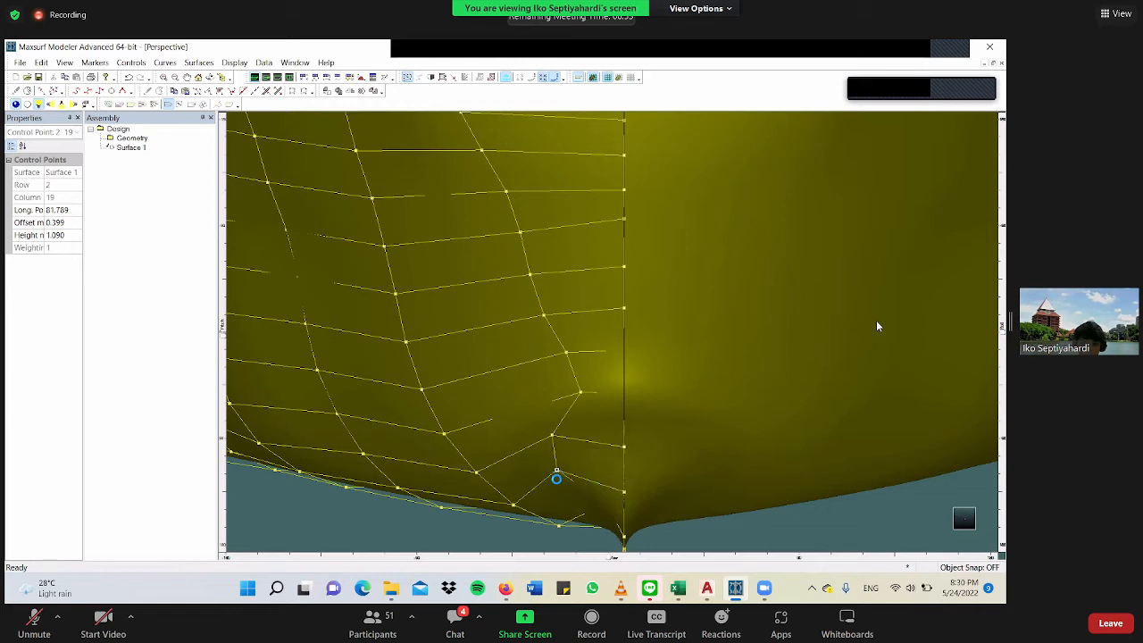
Move the row 1 and row 4 control points of column 19 outboard to offsets of about 0.82 m and 1.09 m.
click(605, 506)
drag(605, 504, 565, 516)
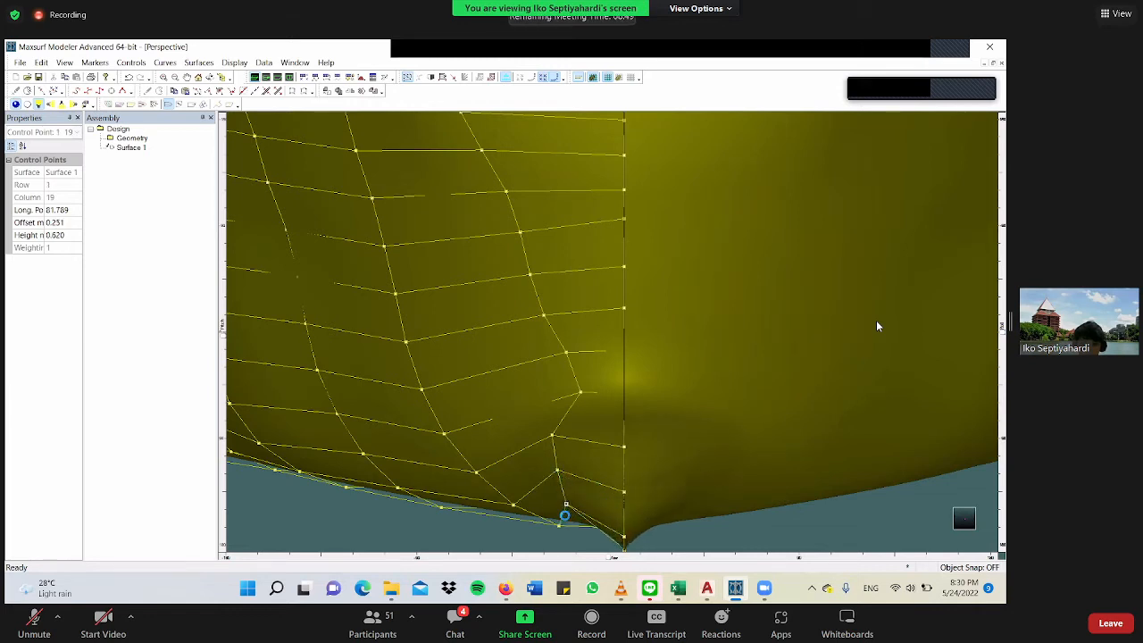
click(580, 393)
drag(581, 393, 545, 399)
Inspect the rendered hull from the side, checking the bulb and the full length of the surface.
scroll(550, 399, down, 5)
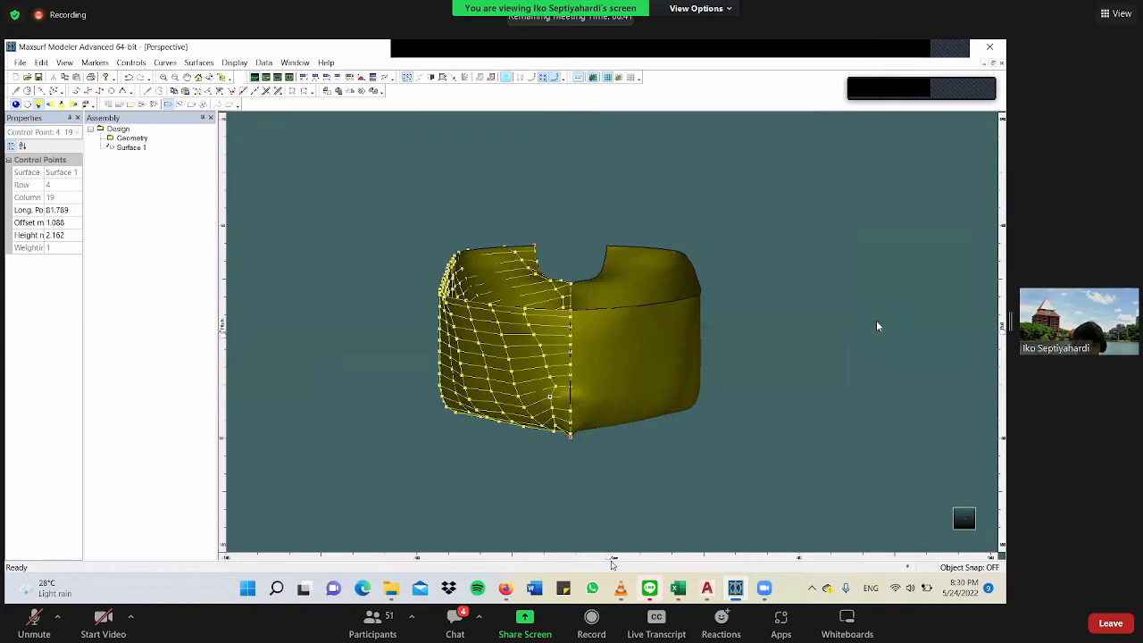
drag(612, 559, 766, 460)
scroll(891, 426, up, 6)
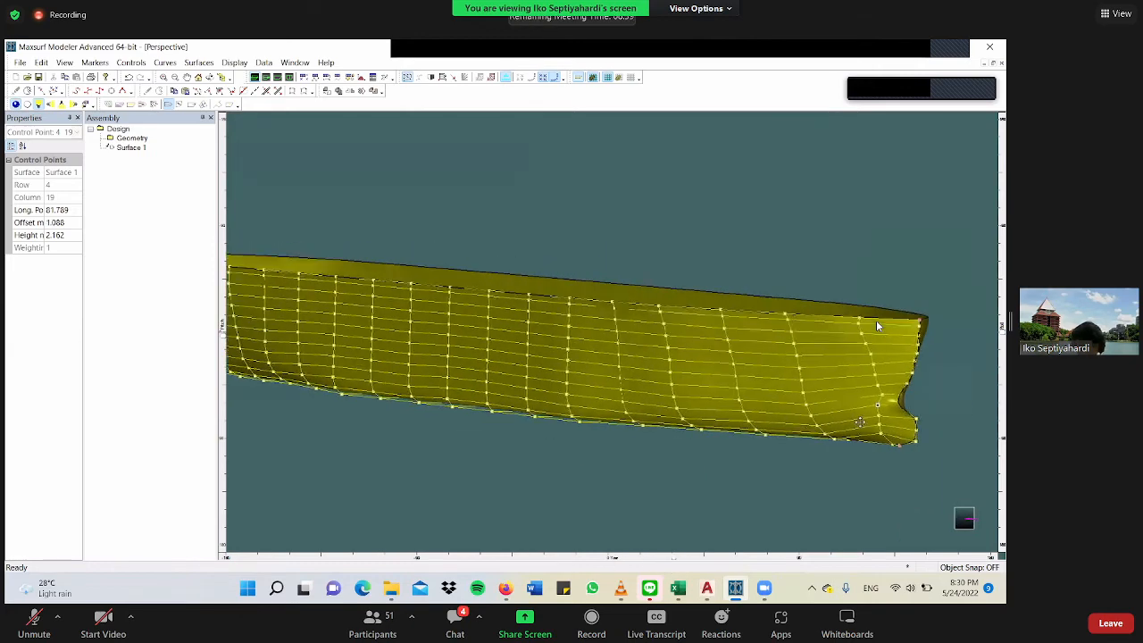
scroll(891, 426, down, 7)
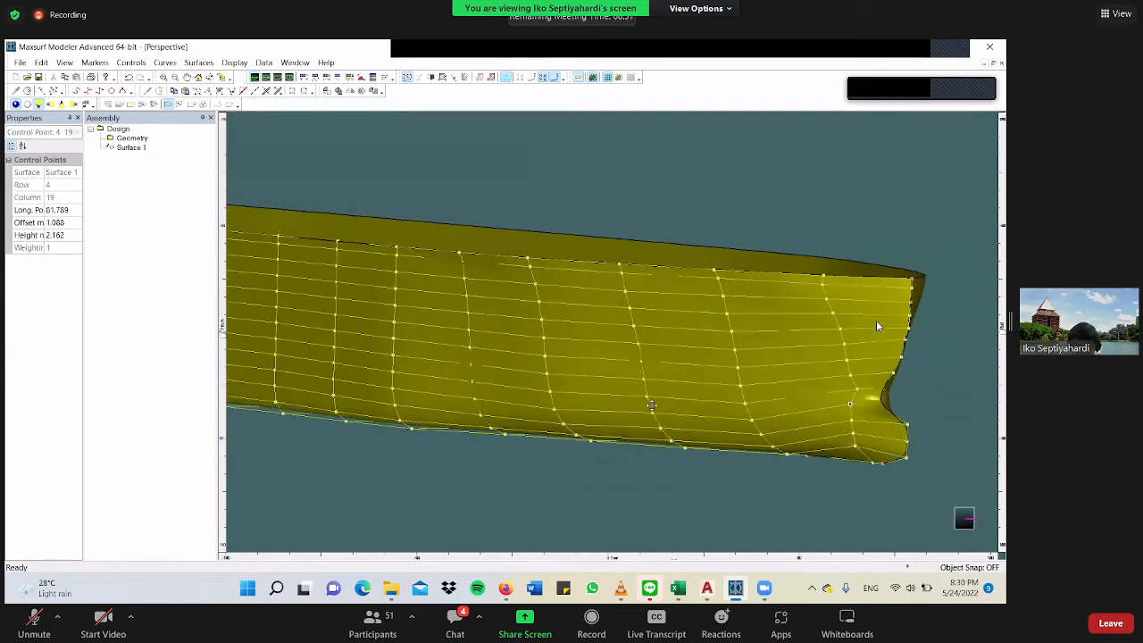
scroll(660, 400, up, 1)
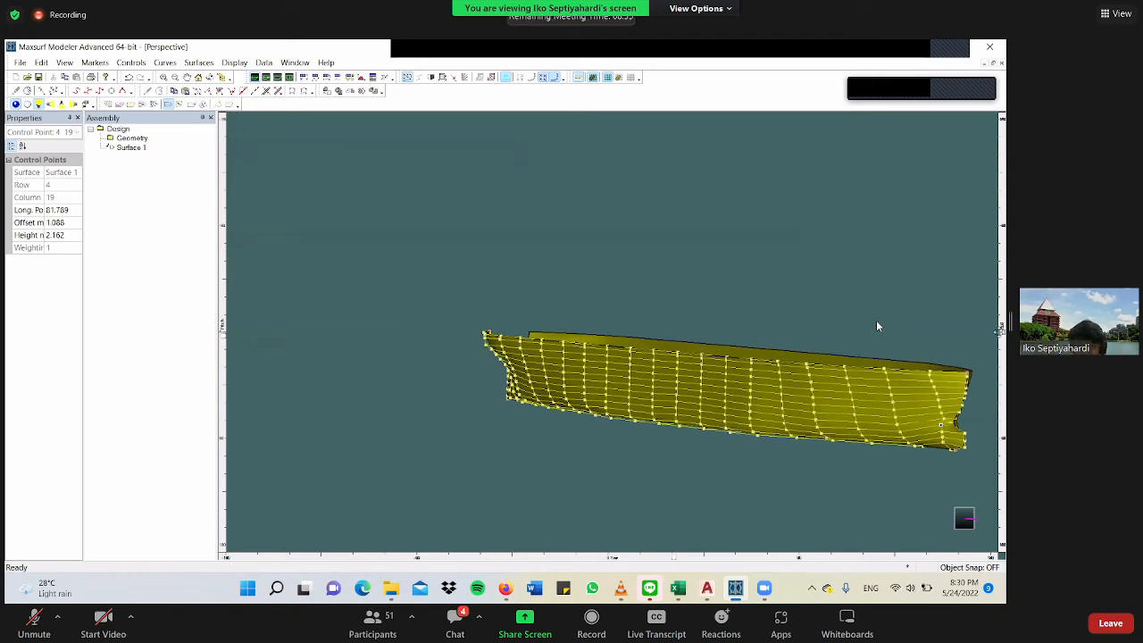
drag(1001, 331, 982, 243)
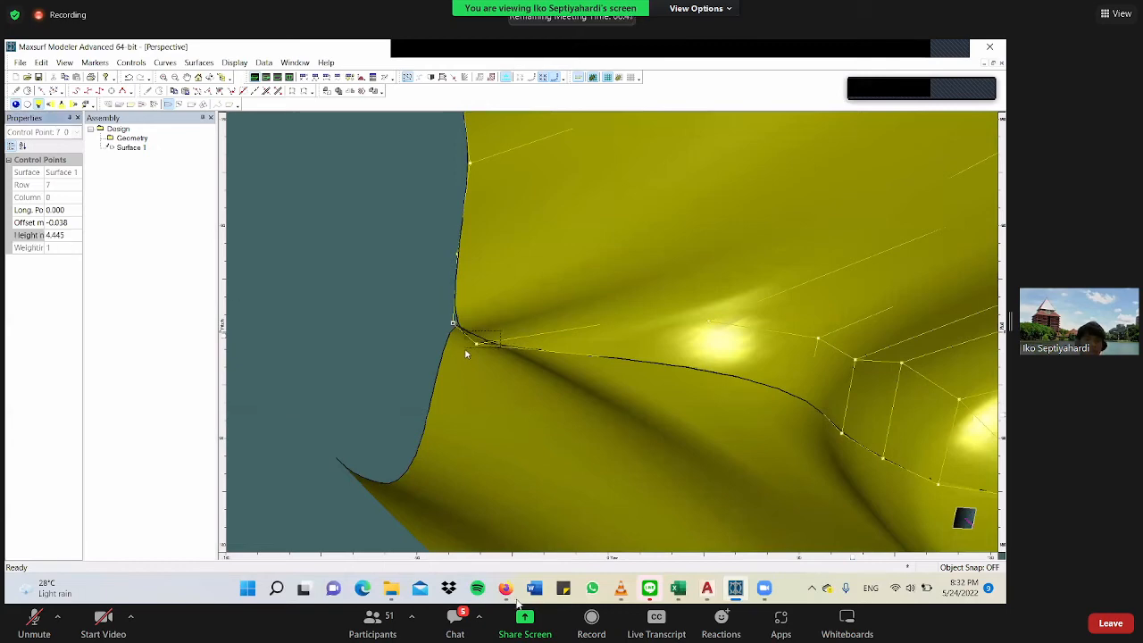
Copy the attendance form link from the Zoom meeting chat and close the chat.
click(455, 618)
drag(548, 188, 108, 379)
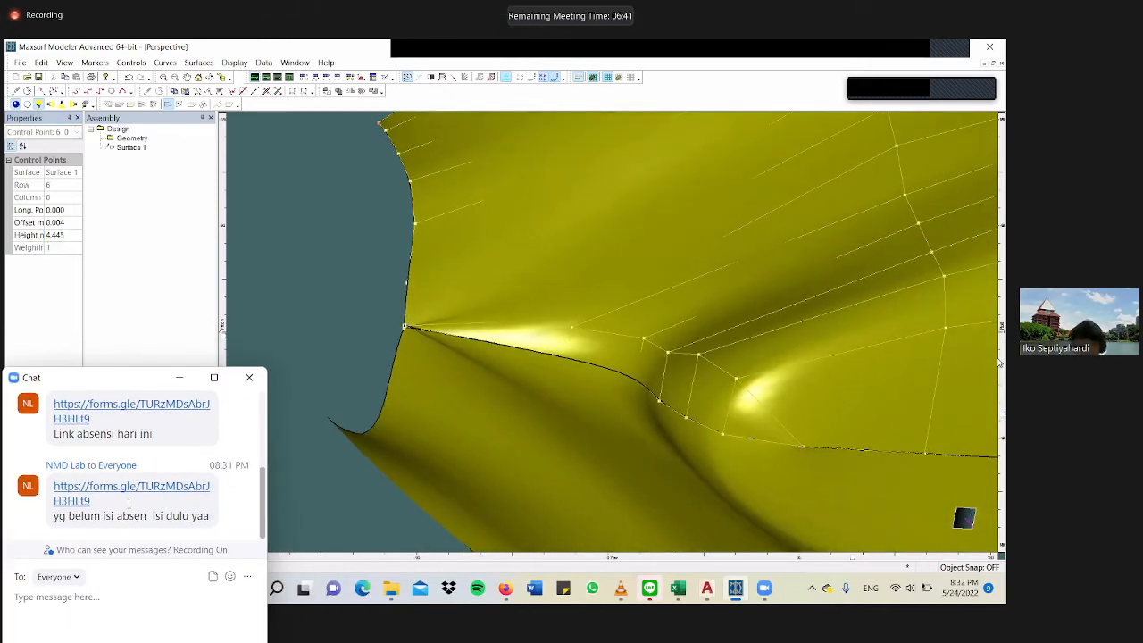
drag(90, 501, 60, 488)
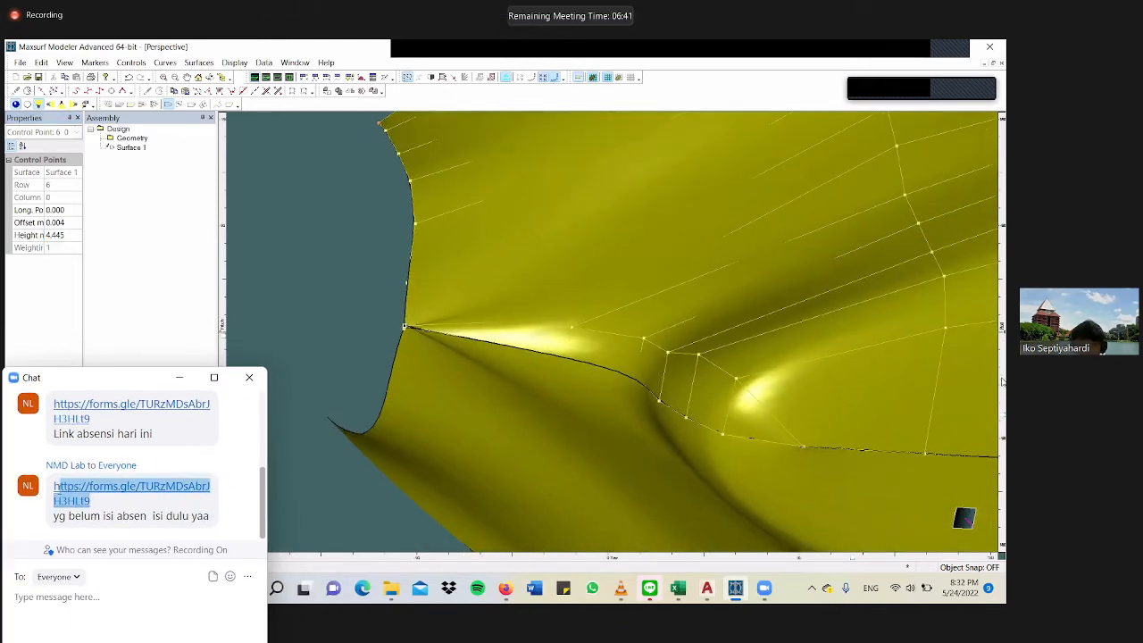
click(253, 380)
Switch to LINE and send the copied attendance form link to the Keep Memo chat.
key(Escape)
click(919, 575)
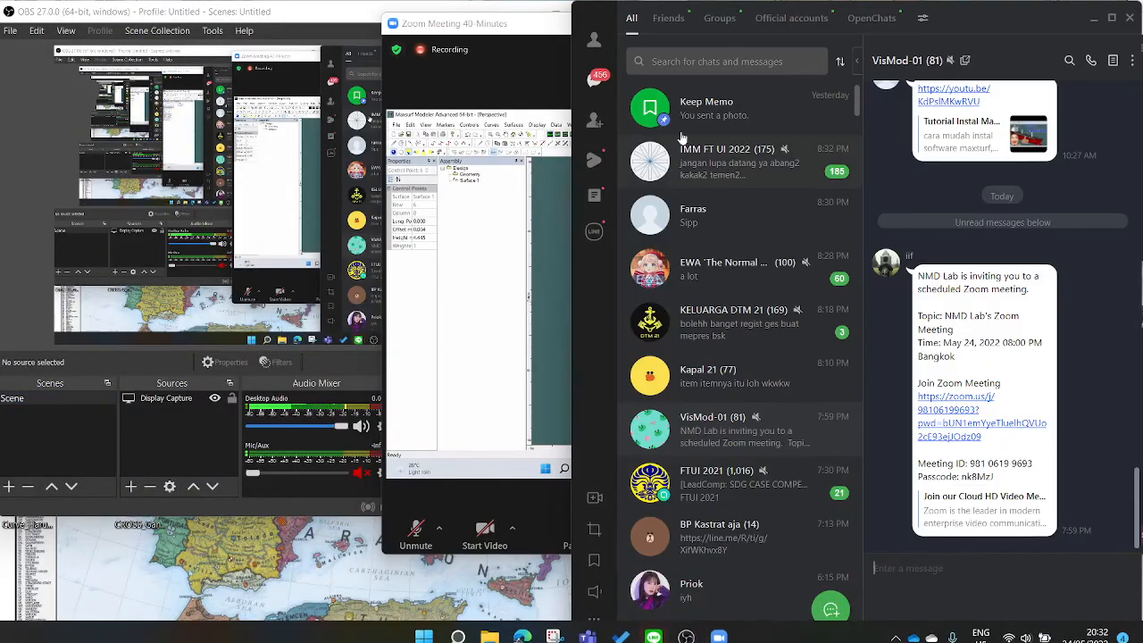
click(693, 109)
text(https://forms.gle/TURzMDsAbrJH3HLt9)
key(Return)
Return to the Zoom meeting in full screen and change the meeting's view option.
click(566, 415)
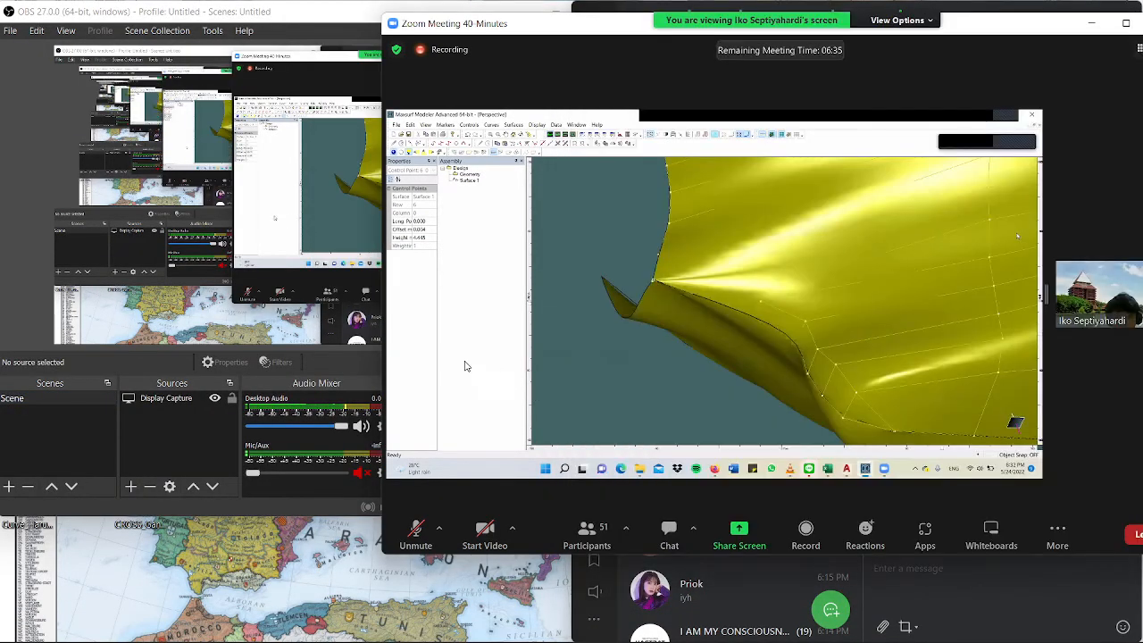
double_click(498, 266)
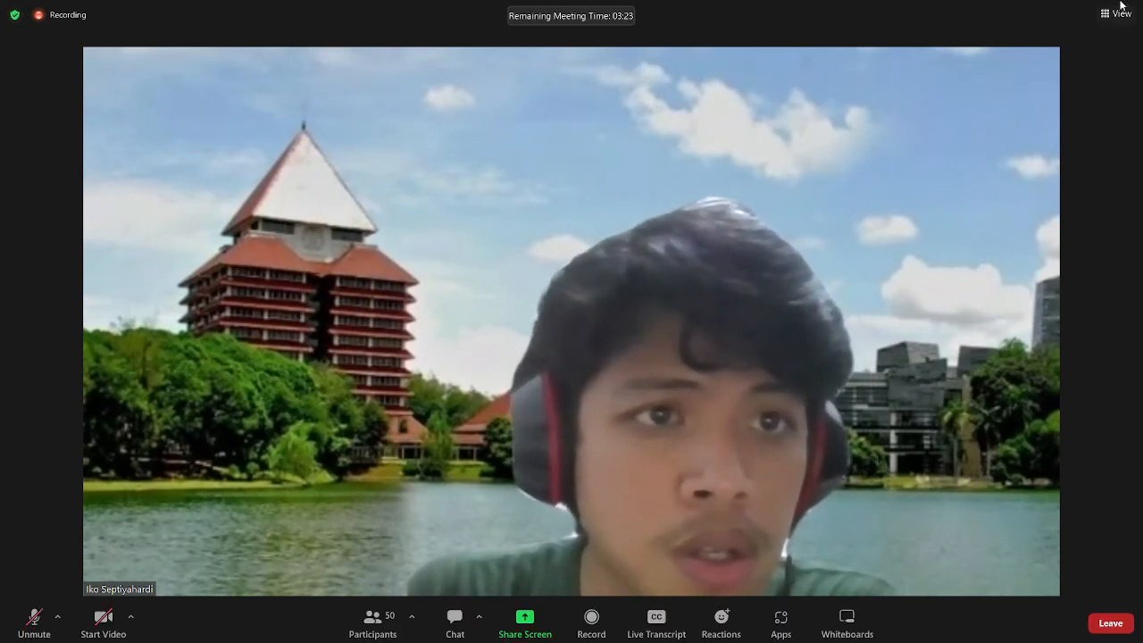
click(1114, 16)
click(1044, 86)
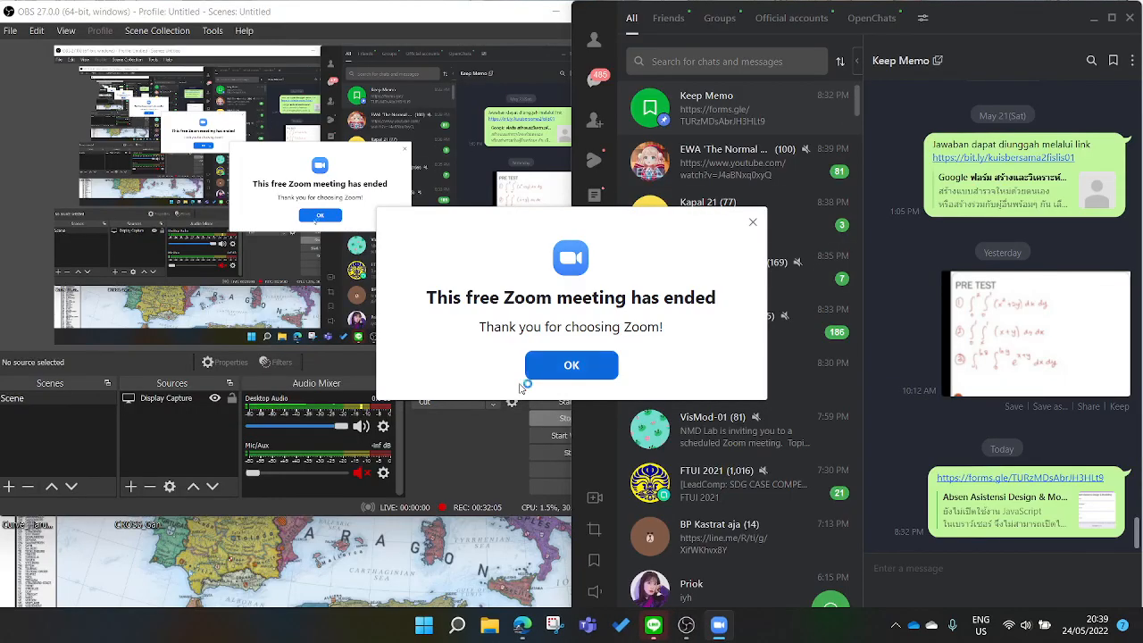
Dismiss the notice that the Zoom meeting has ended.
click(540, 370)
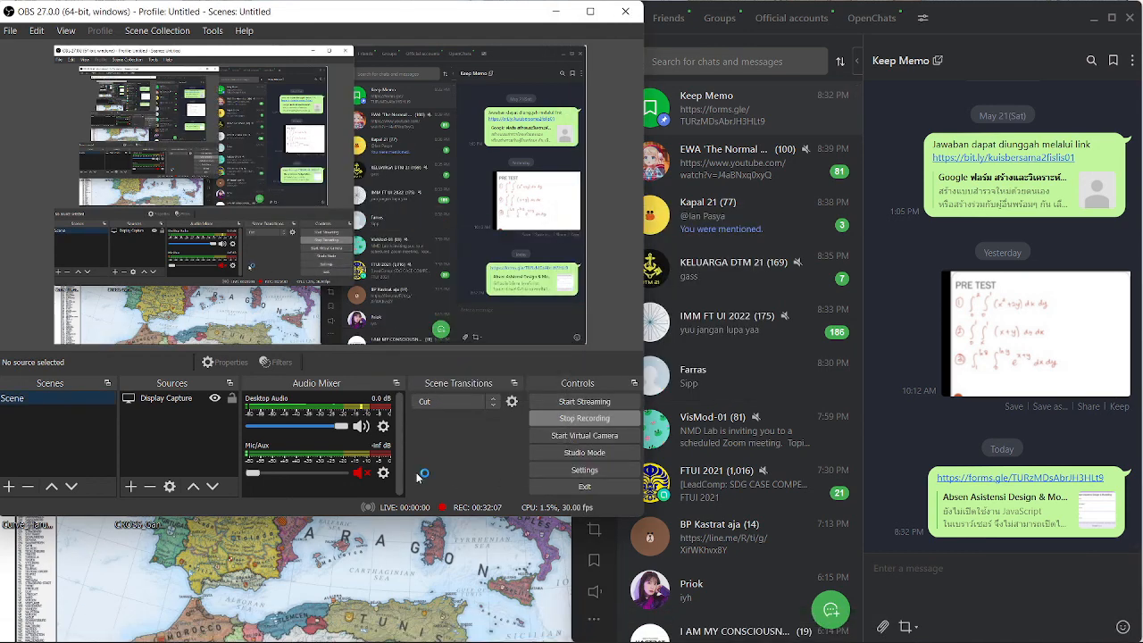